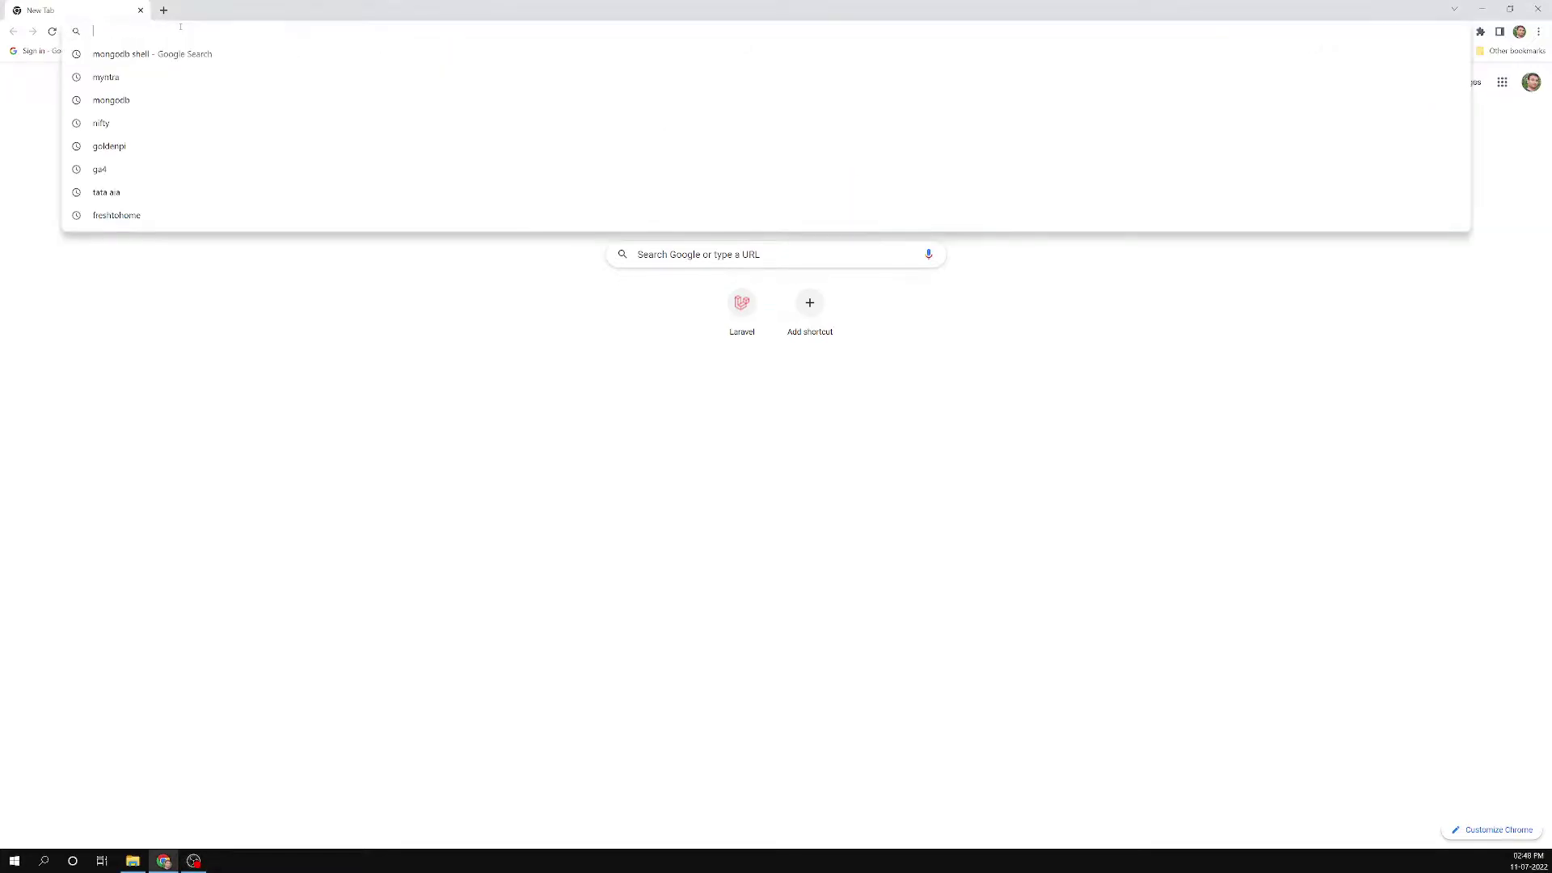
Search the web for mongodb and open the official MongoDB website from the results.
type("mongodb")
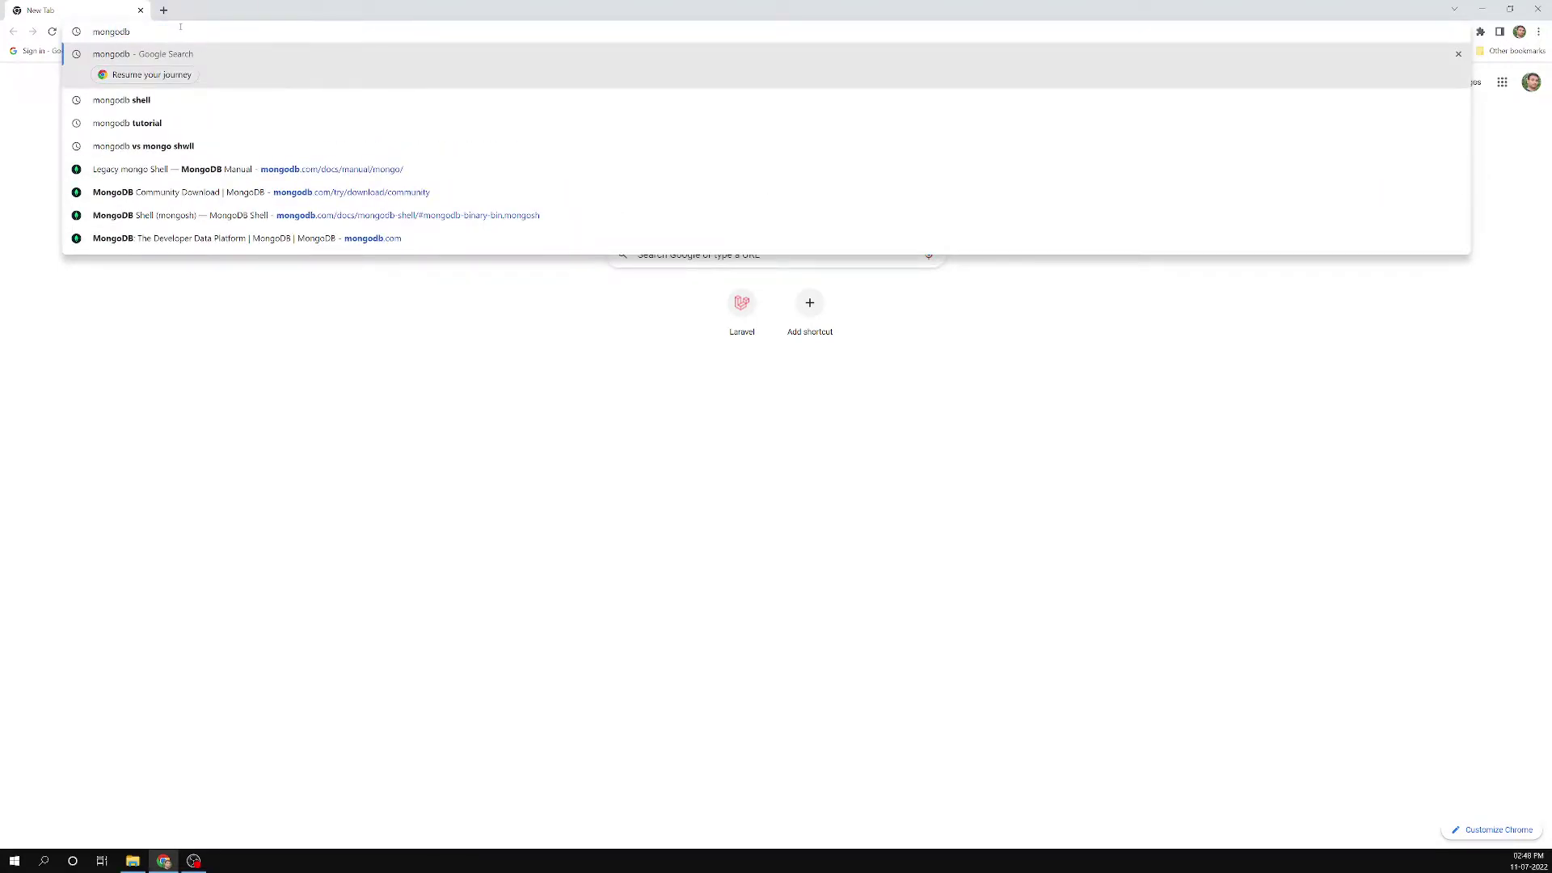
key("Return")
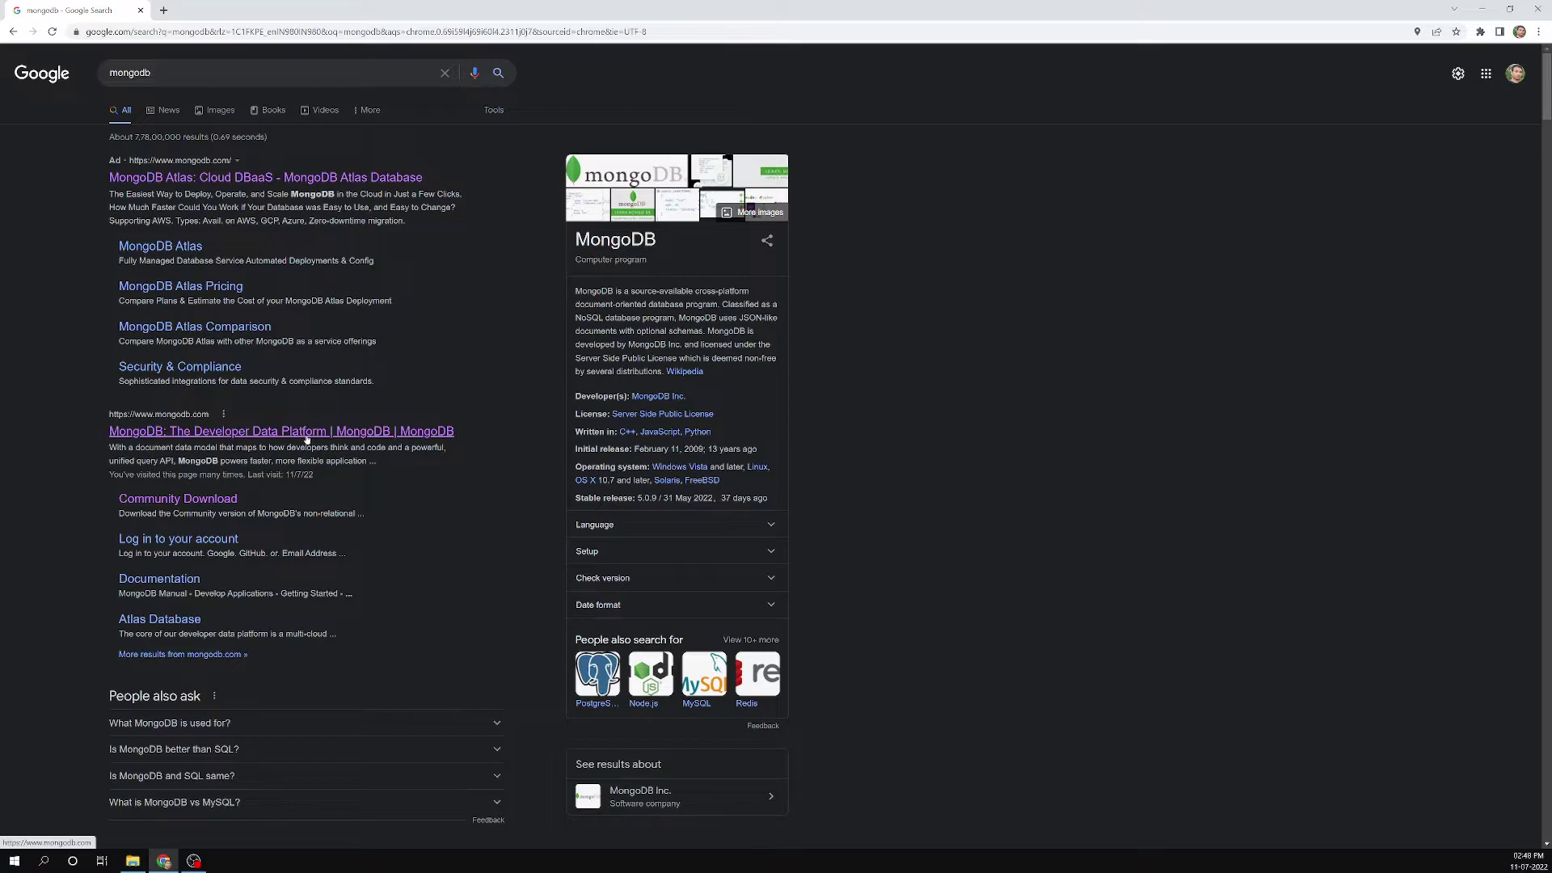
left_click(308, 439)
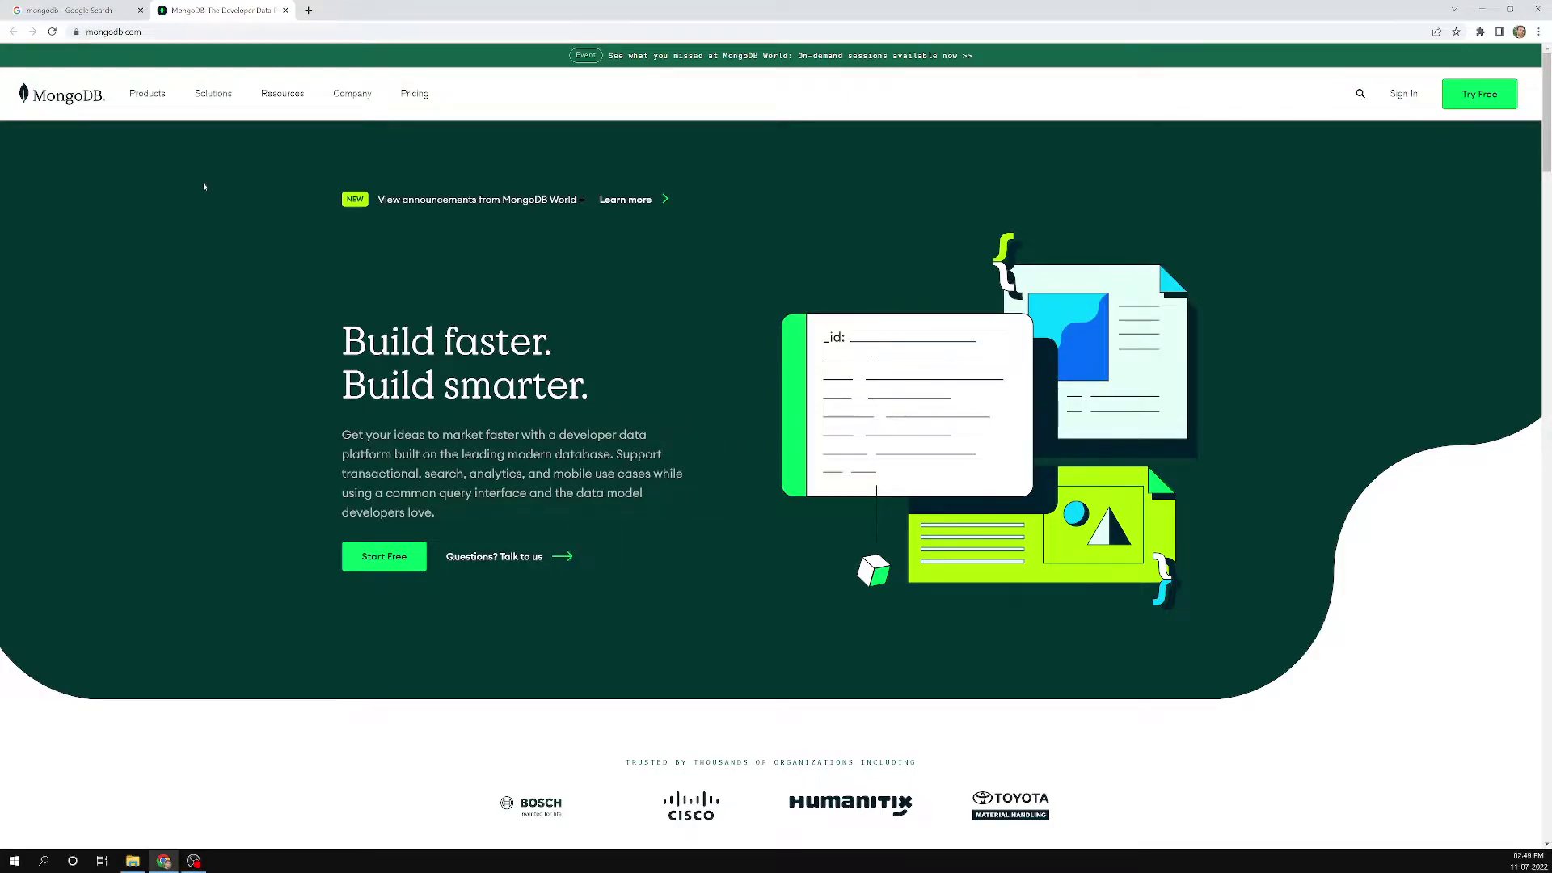
Open the Community Server download page of the Community Edition and enlarge the page.
mouse_move(143, 100)
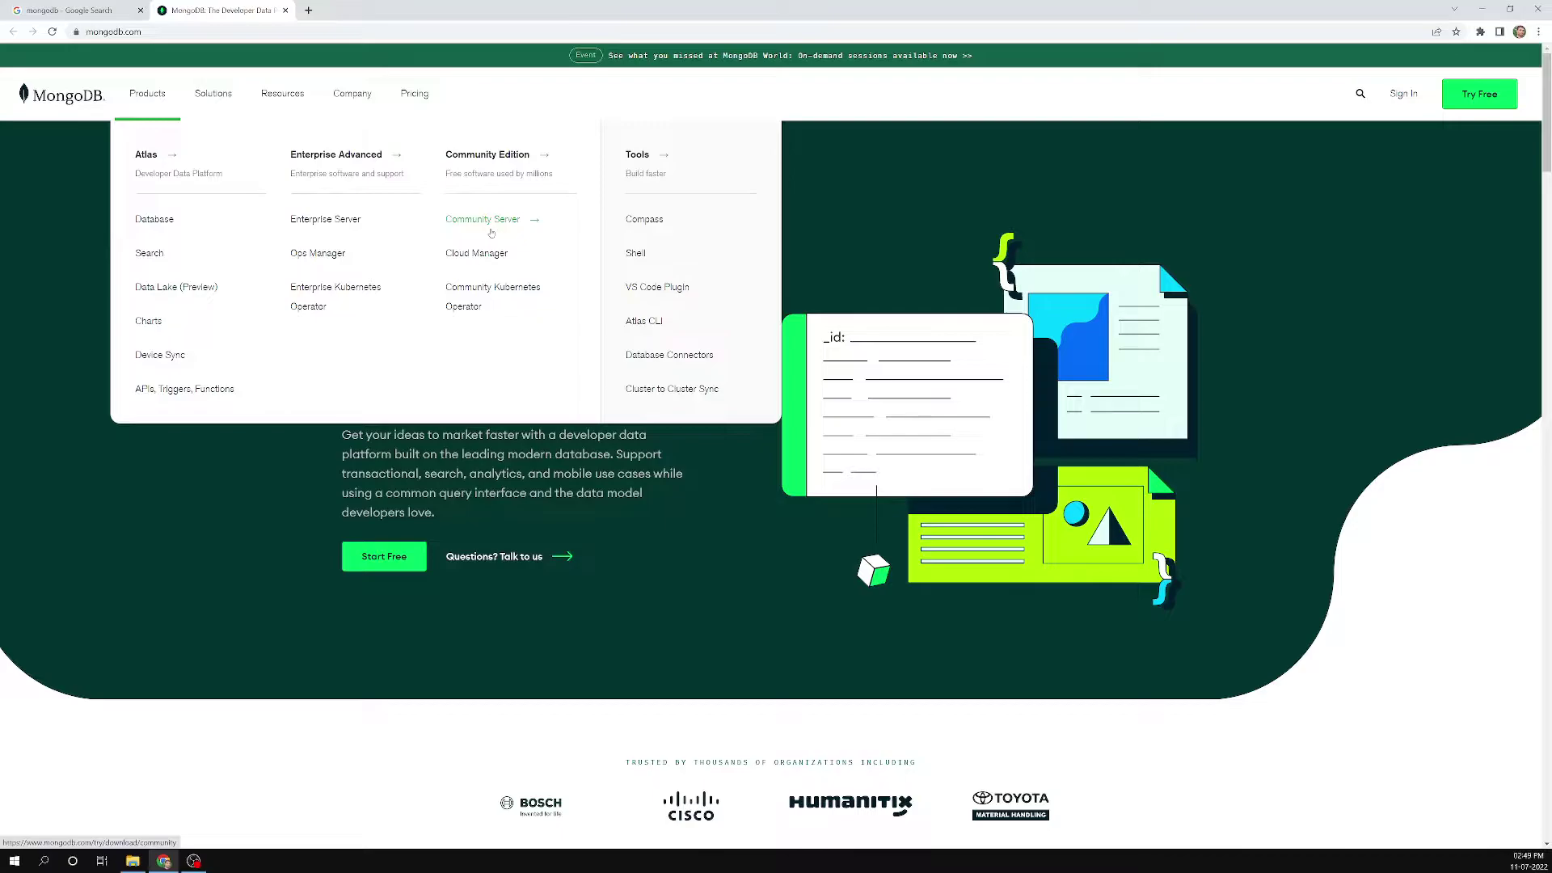
left_click(490, 230)
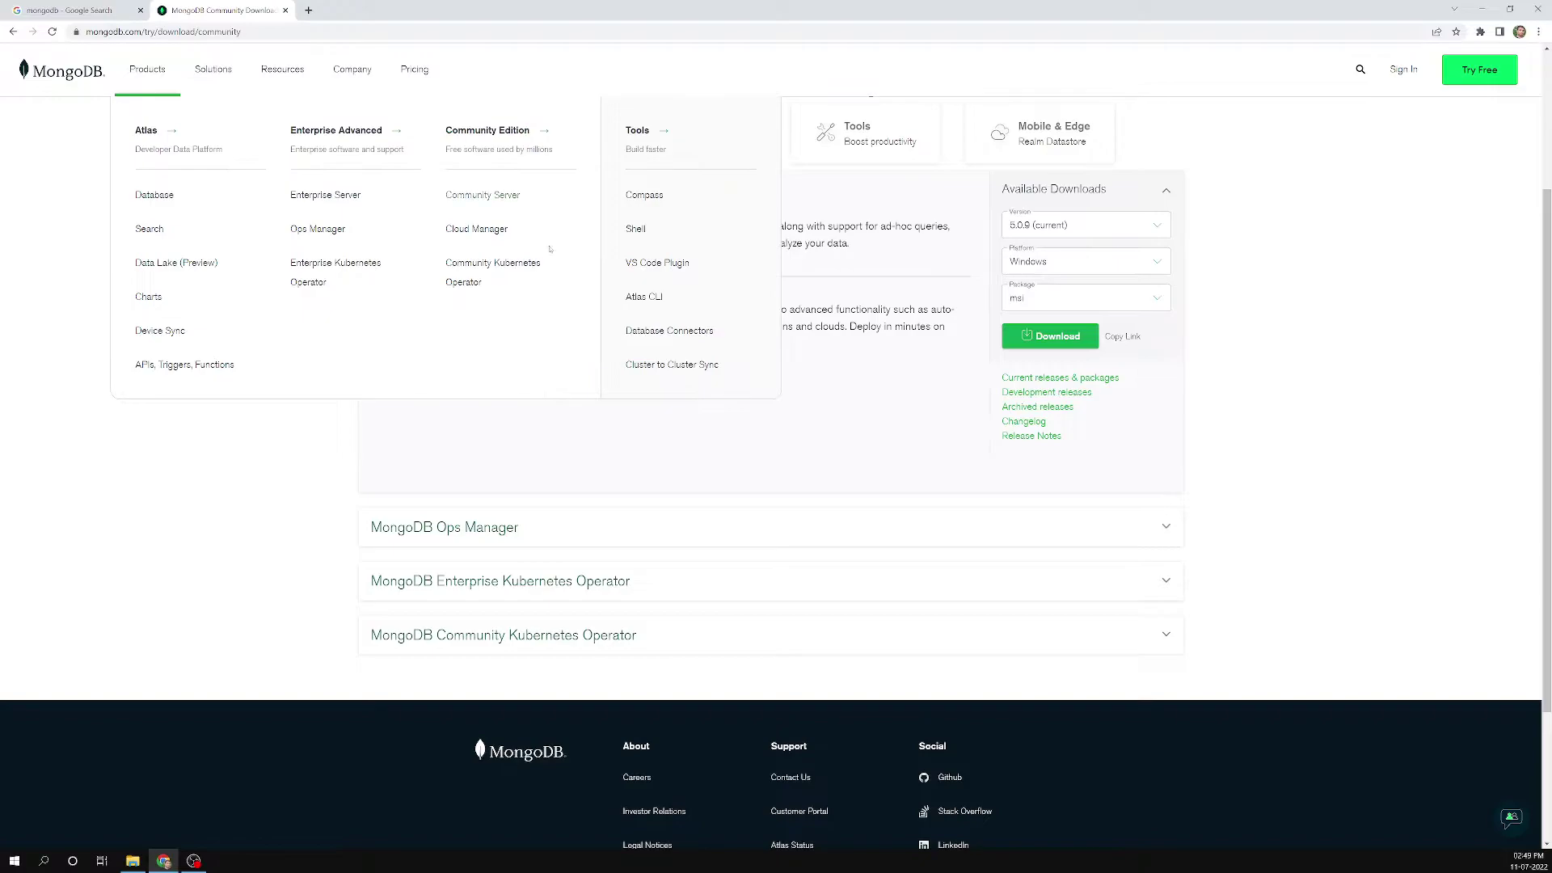
scroll(928, 502, "up", 2)
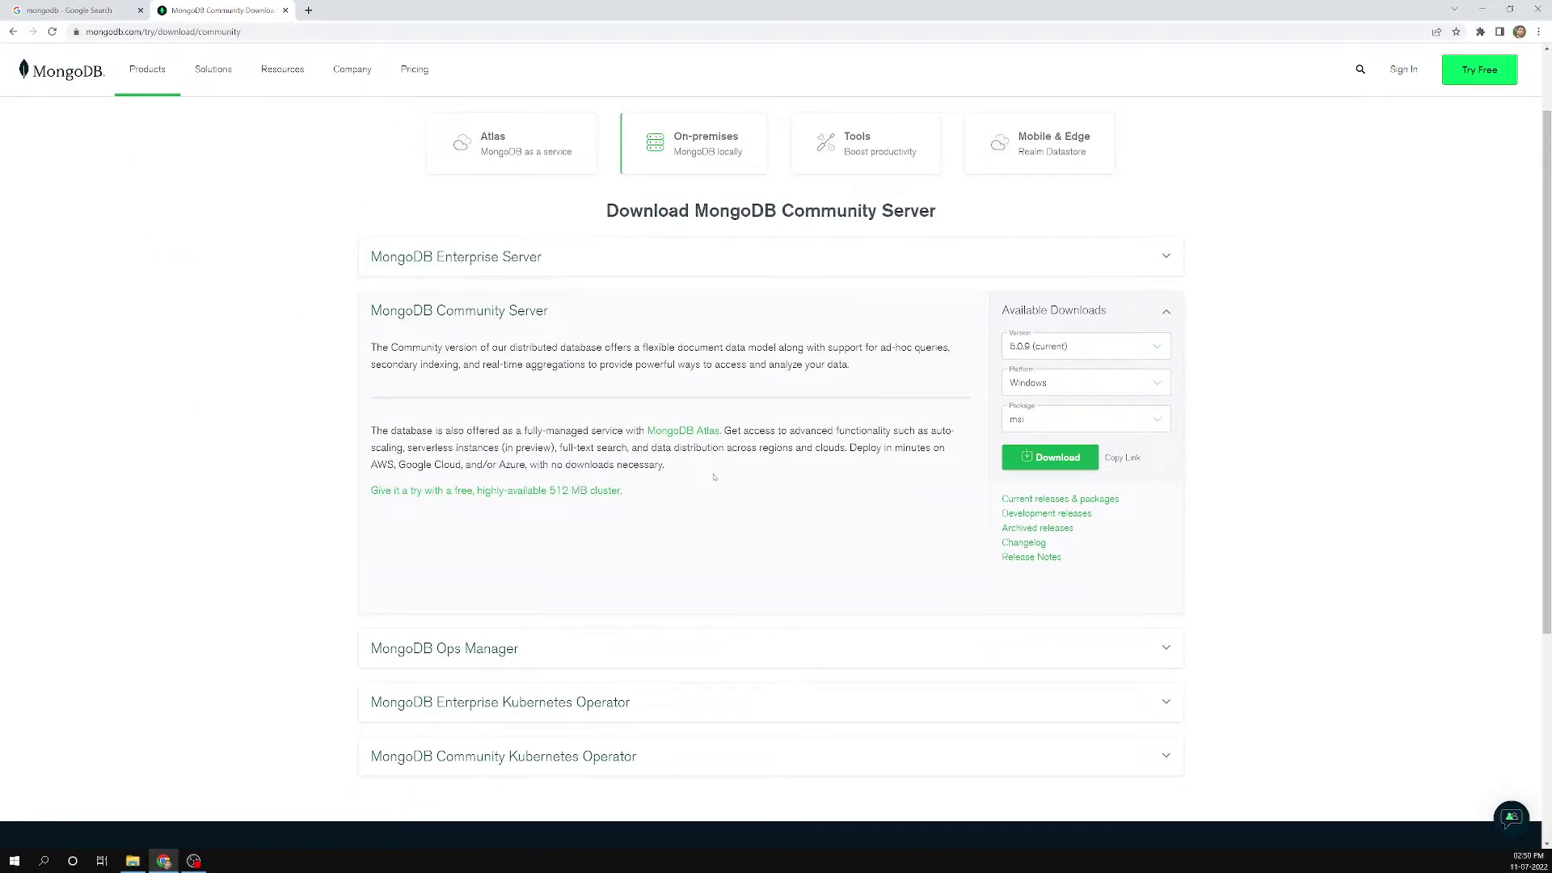
key("ctrl+plus")
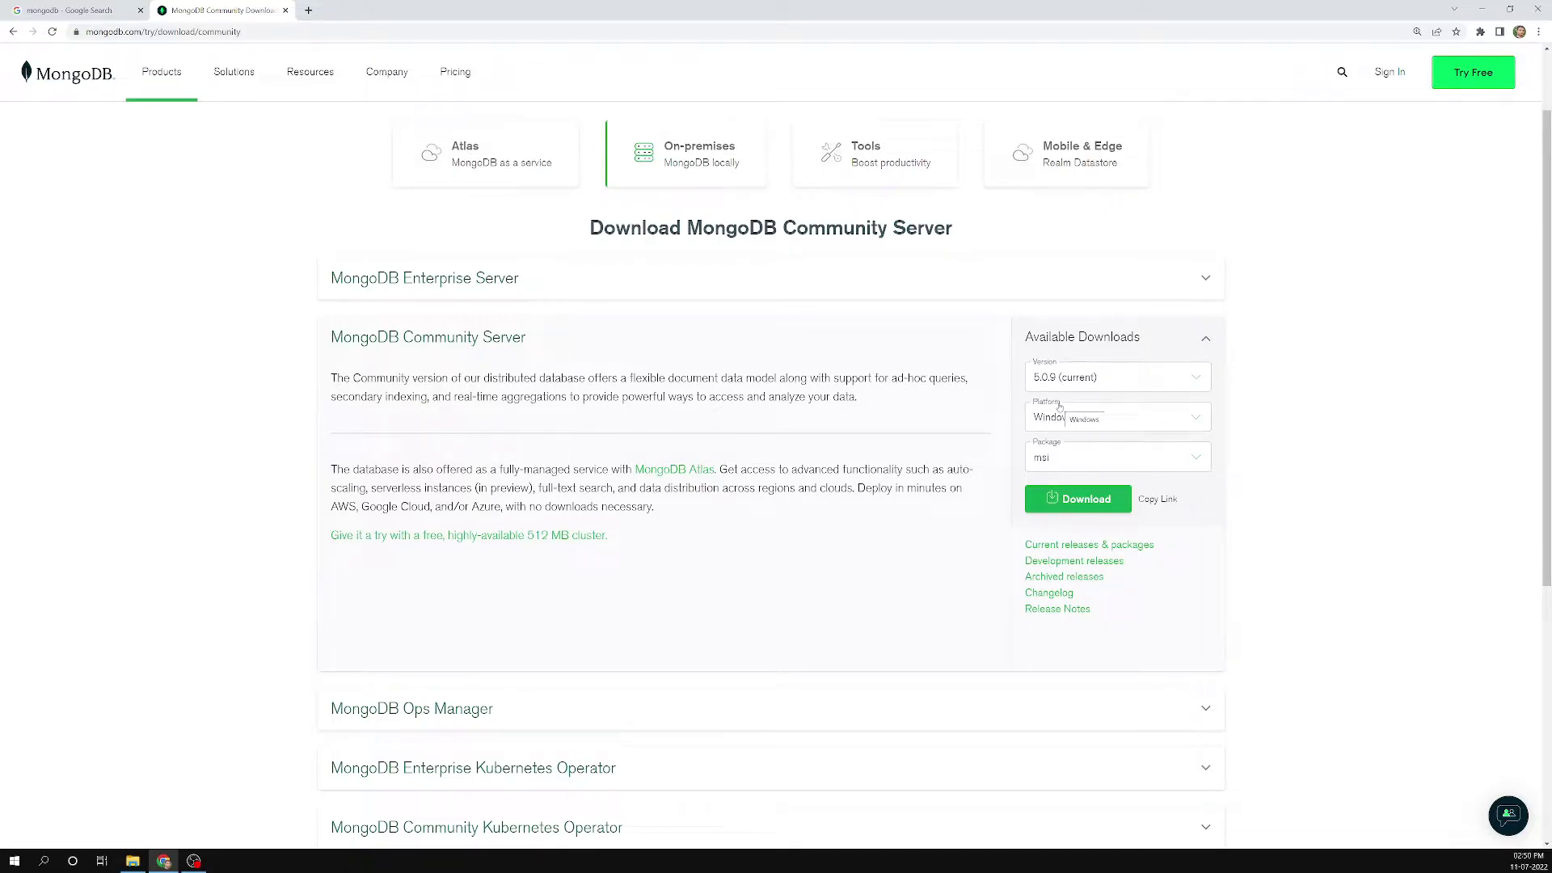
Download MongoDB Community Server 5.0.9 for the Windows platform as an msi package.
left_click(1112, 419)
scroll(1120, 528, "down", 3)
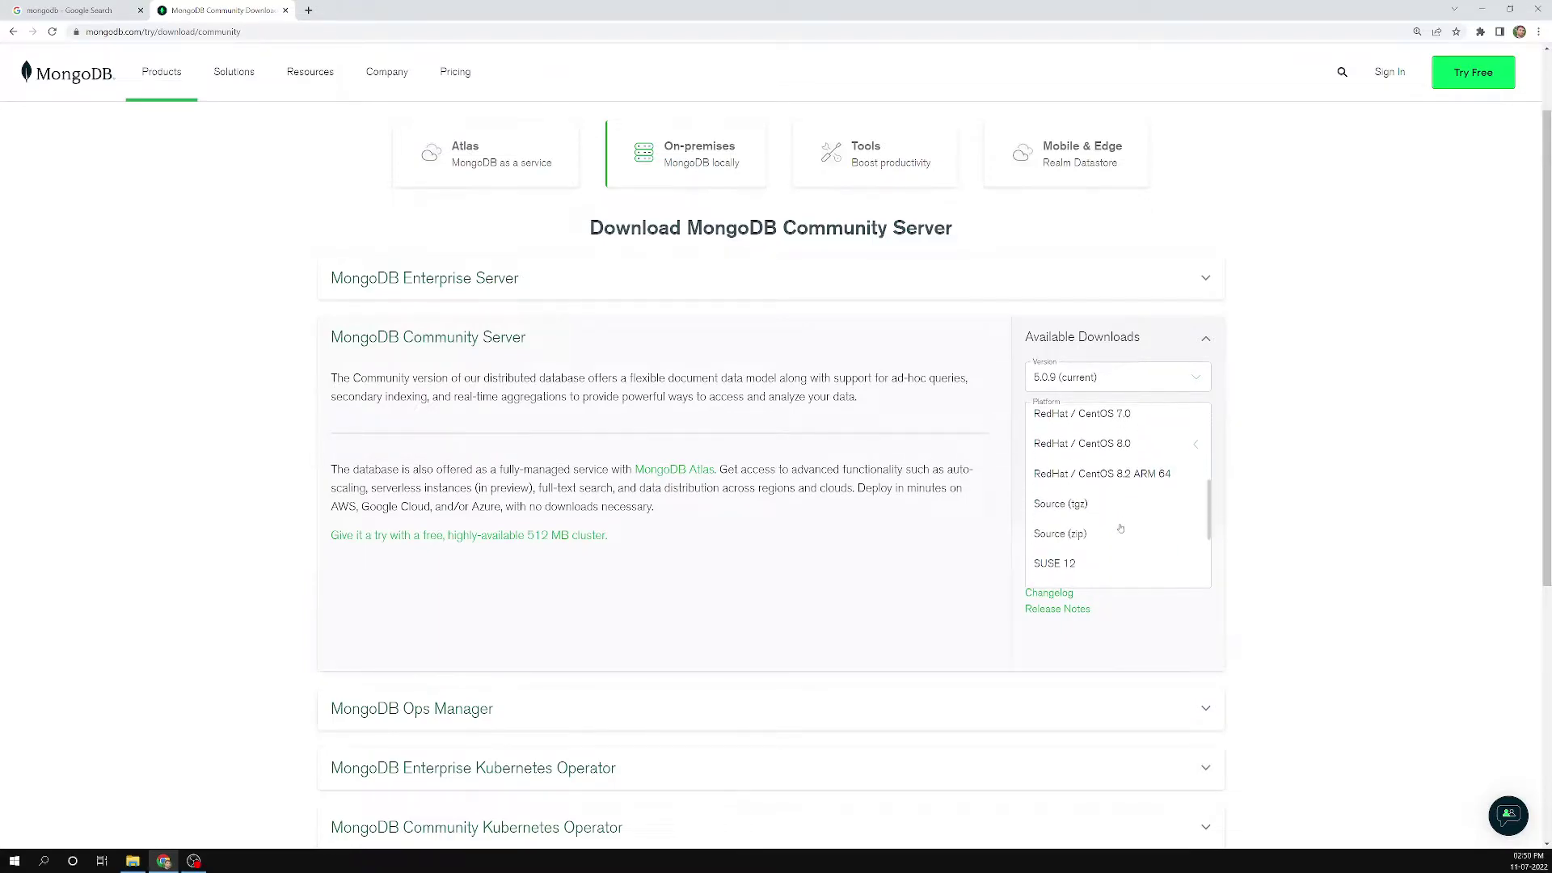
scroll(1111, 485, "up", 10)
left_click(1105, 418)
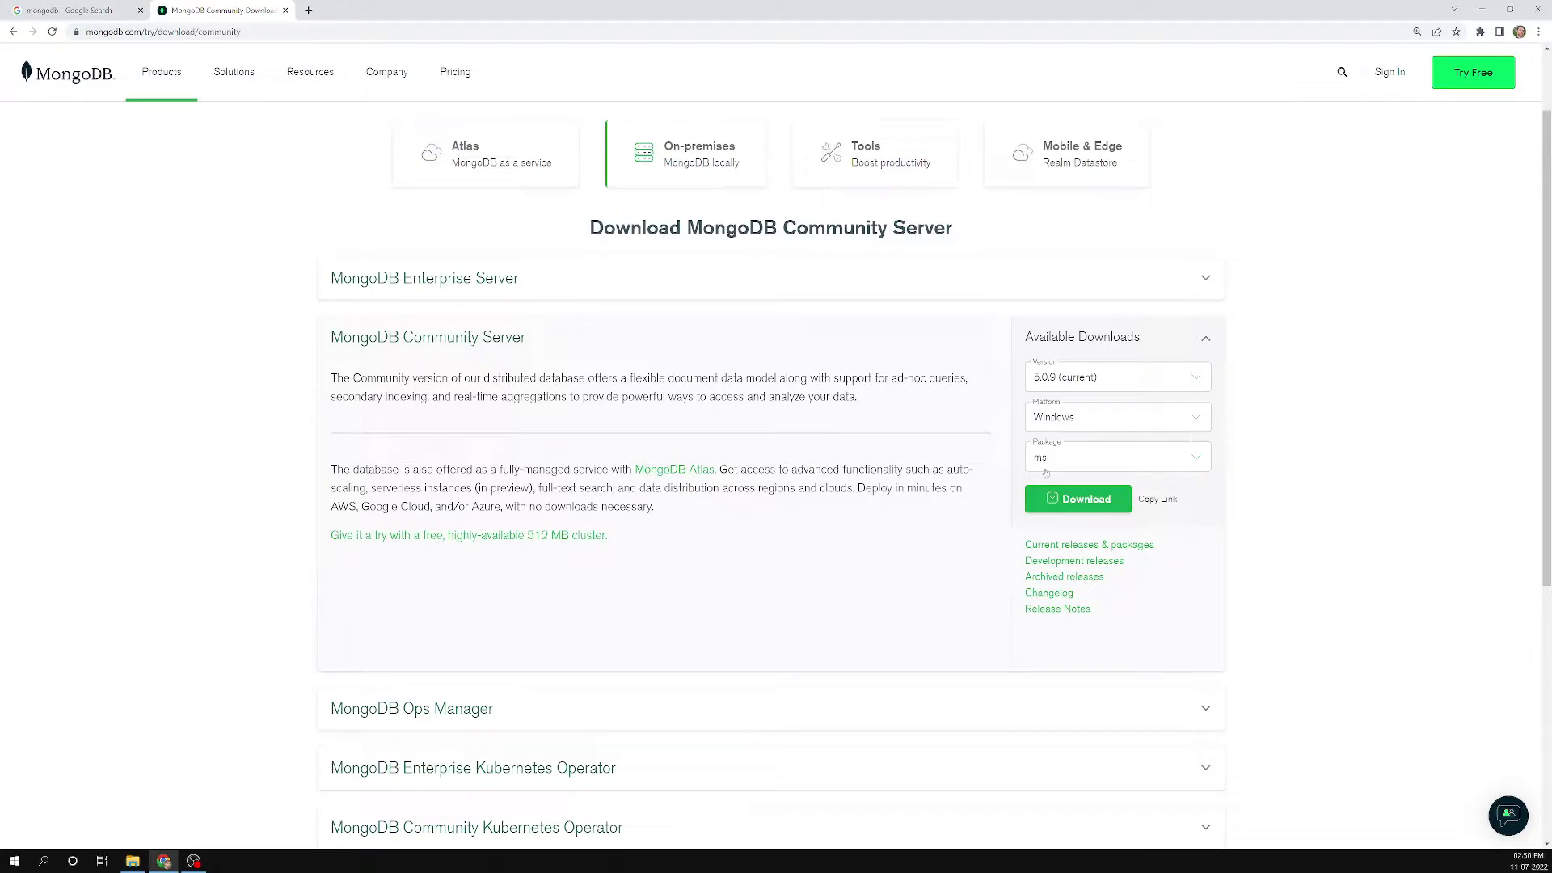
left_click(1107, 463)
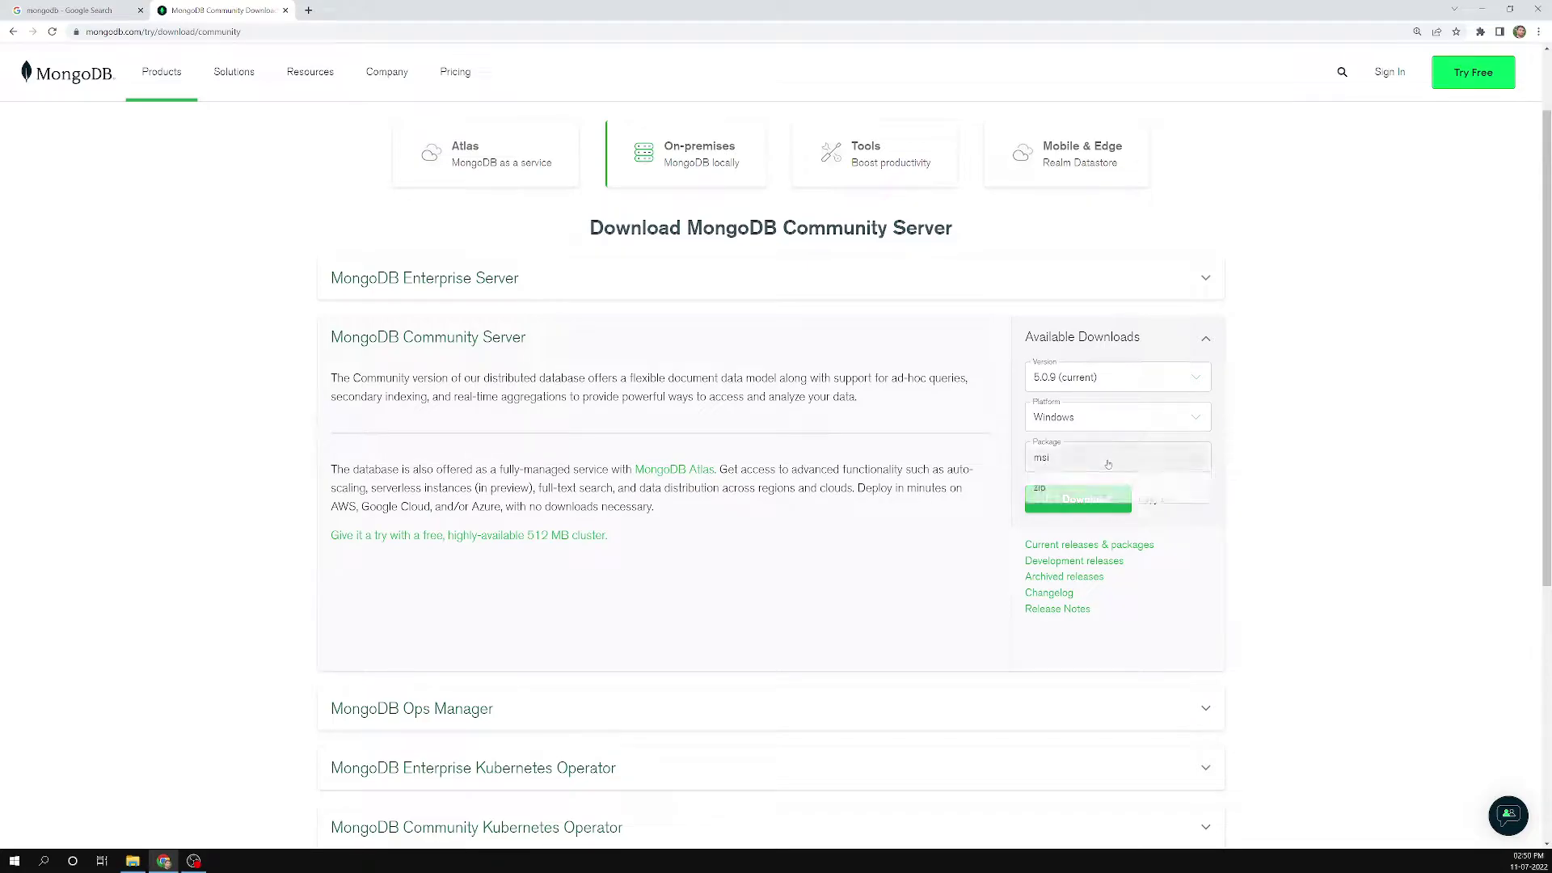
left_click(1106, 466)
left_click(1103, 469)
left_click(1085, 502)
left_click(1085, 498)
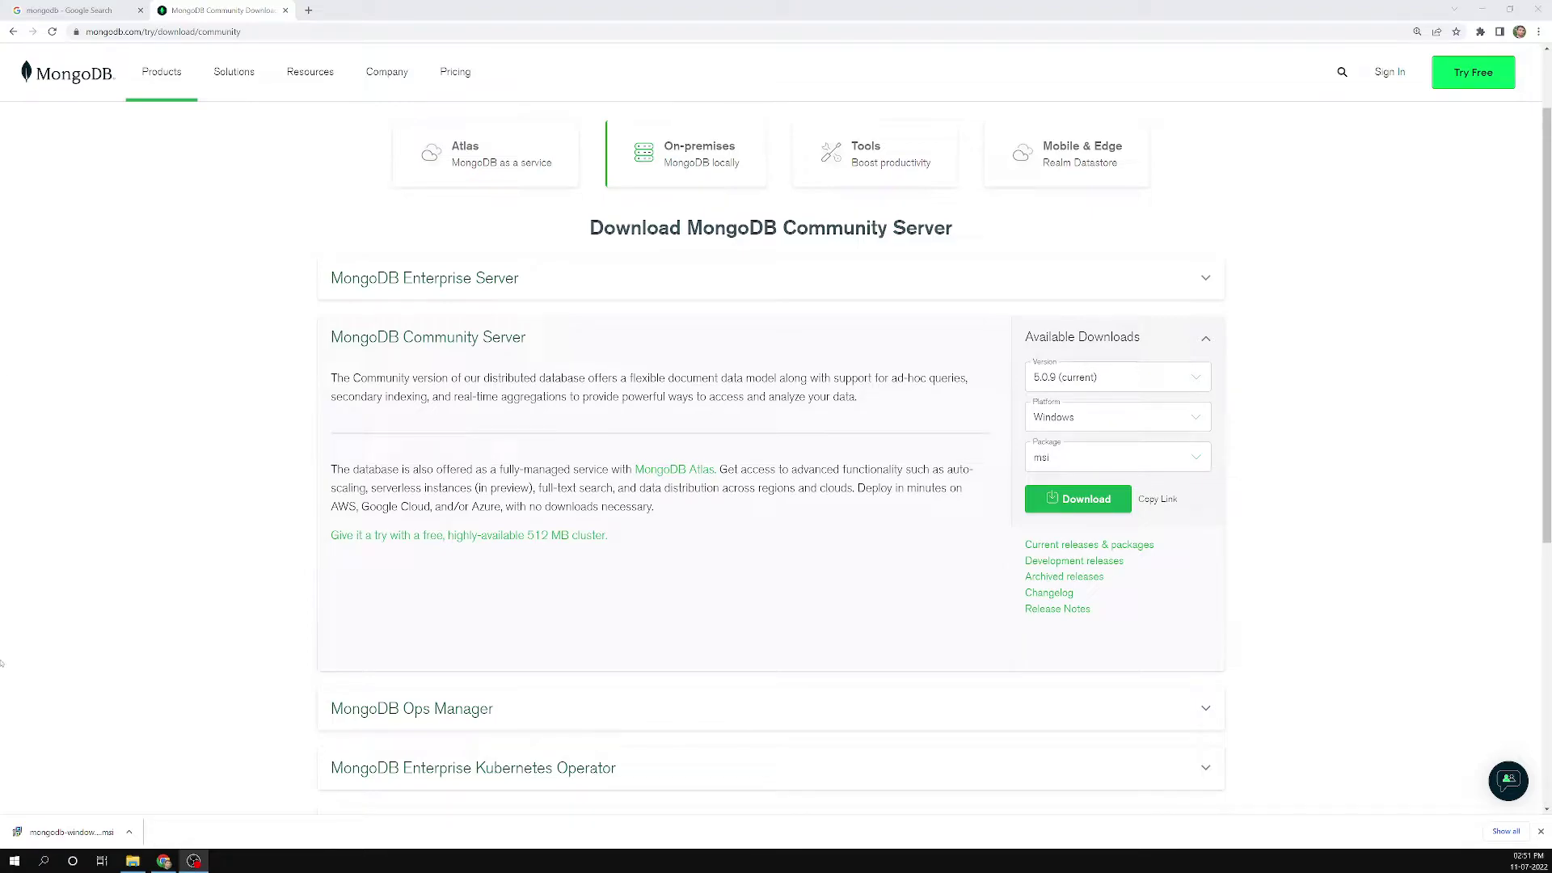
Launch the downloaded MongoDB msi installer and accept the terms of the license agreement.
left_click(68, 832)
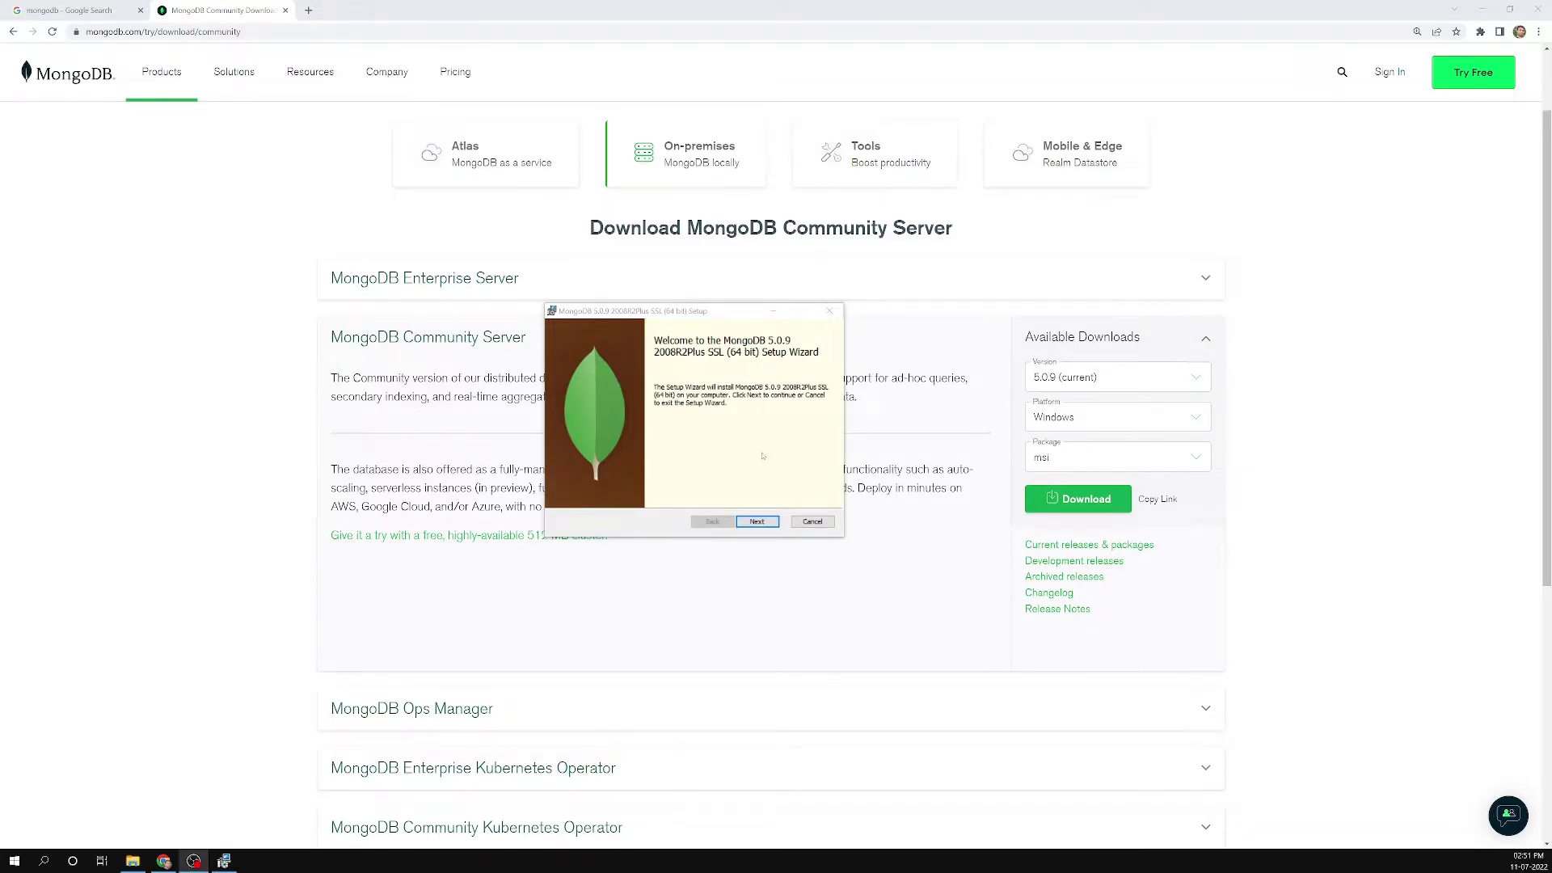
left_click(756, 521)
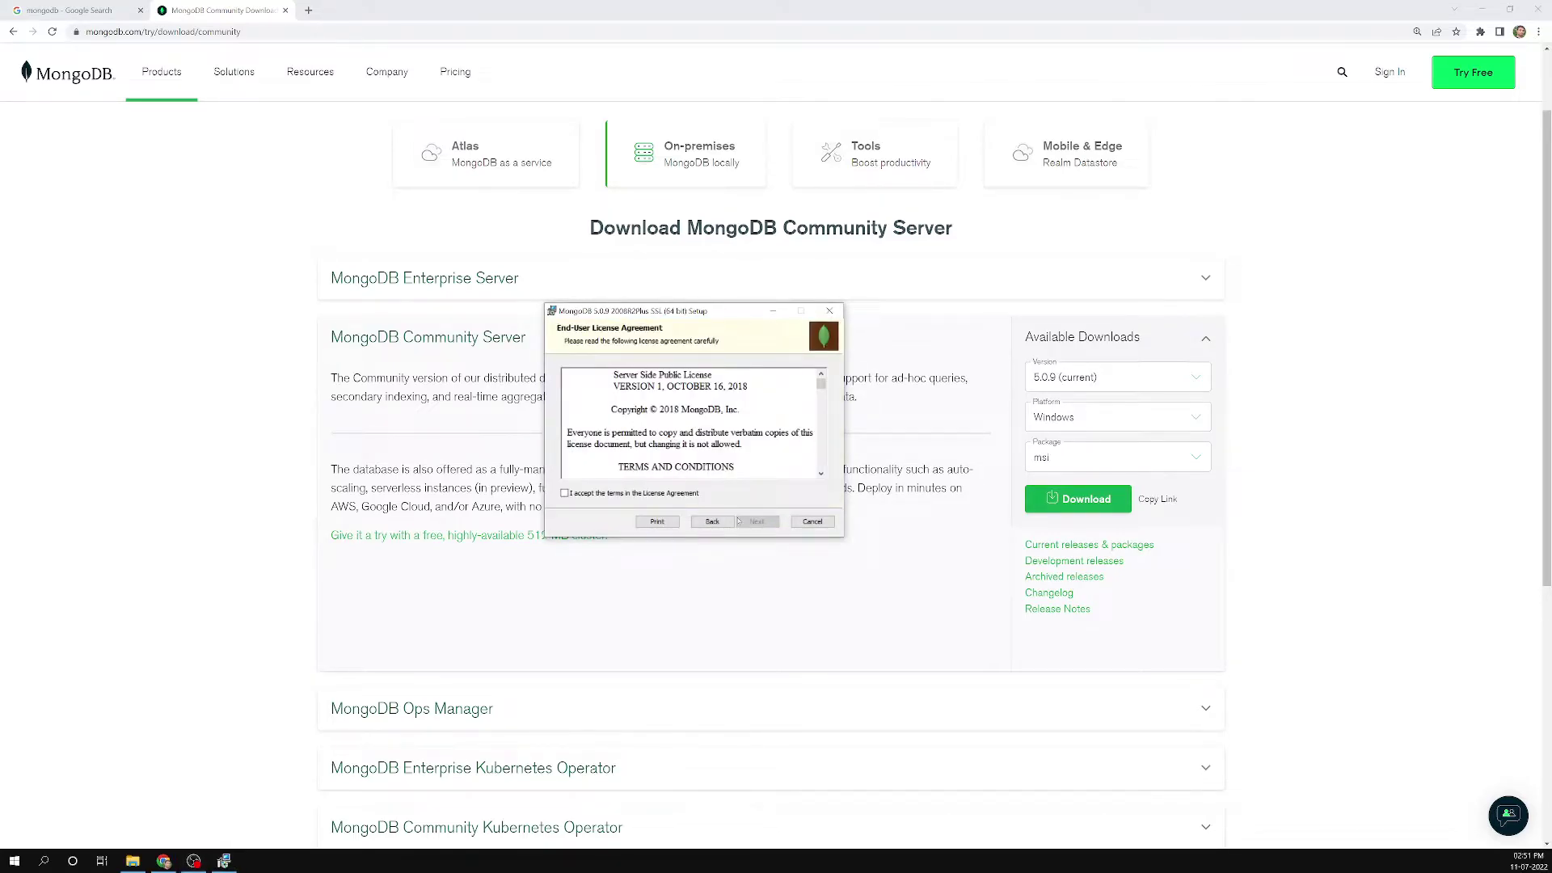
left_click(622, 493)
left_click(756, 521)
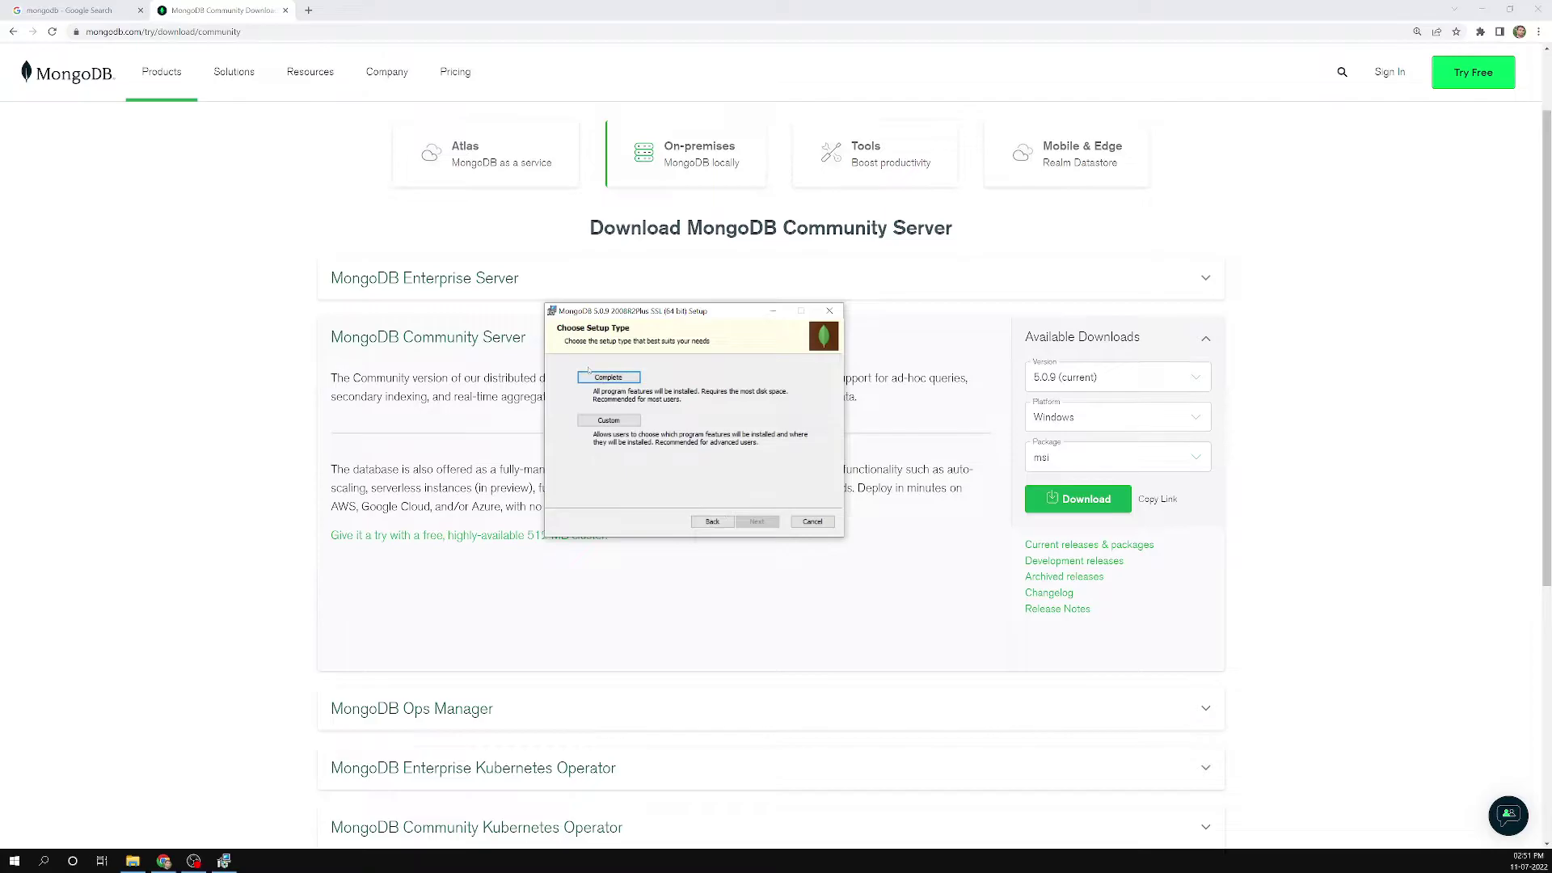
Choose the Custom setup type, expand the feature tree and accept all features with the default install location.
left_click(610, 420)
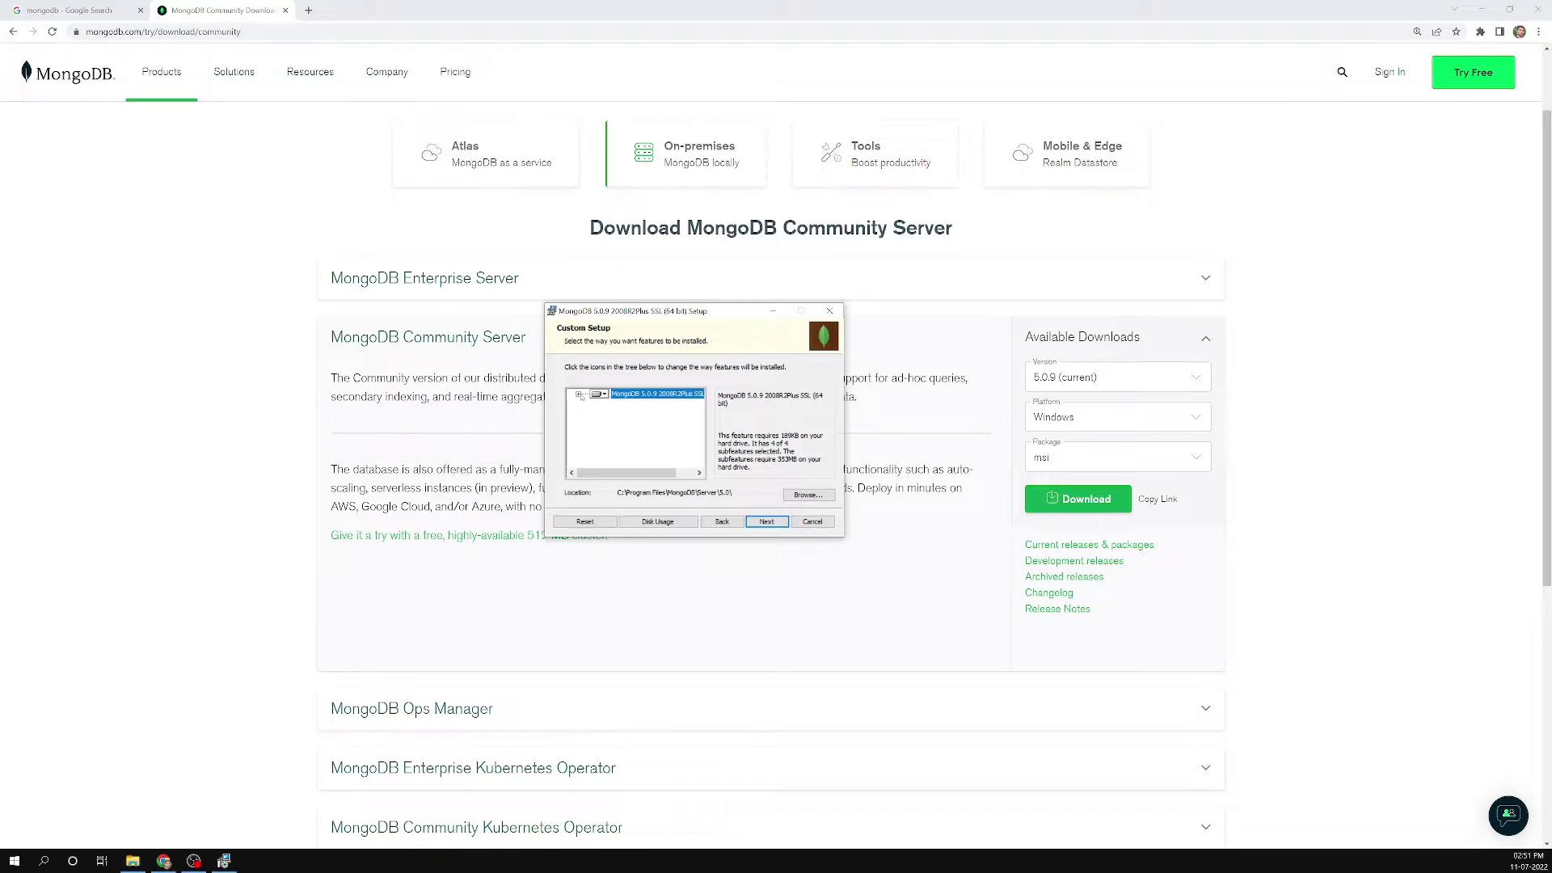
left_click(578, 394)
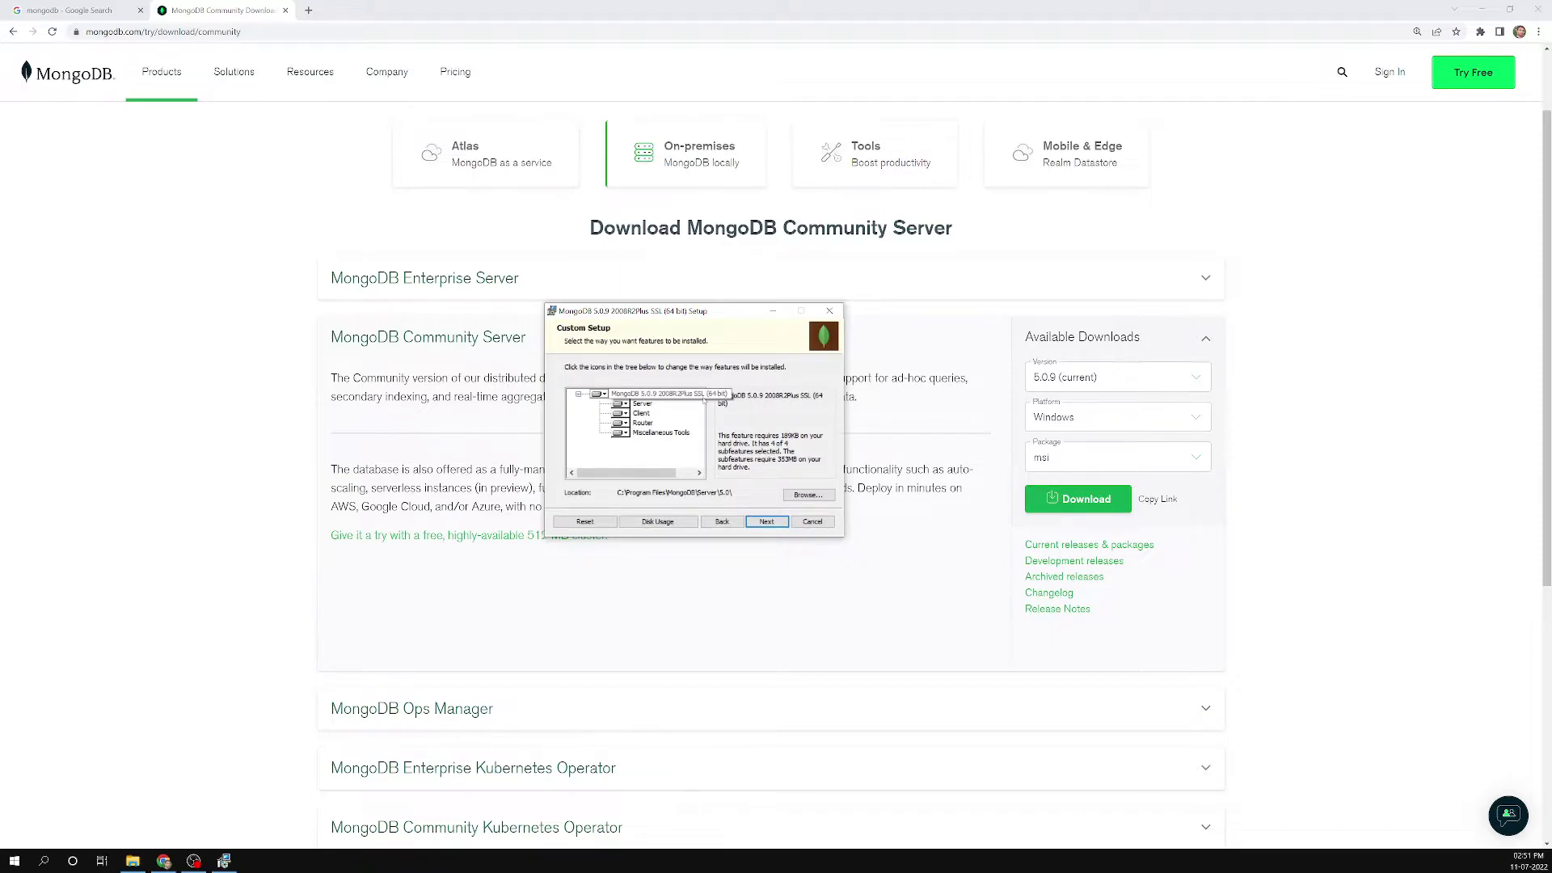
left_click(700, 397)
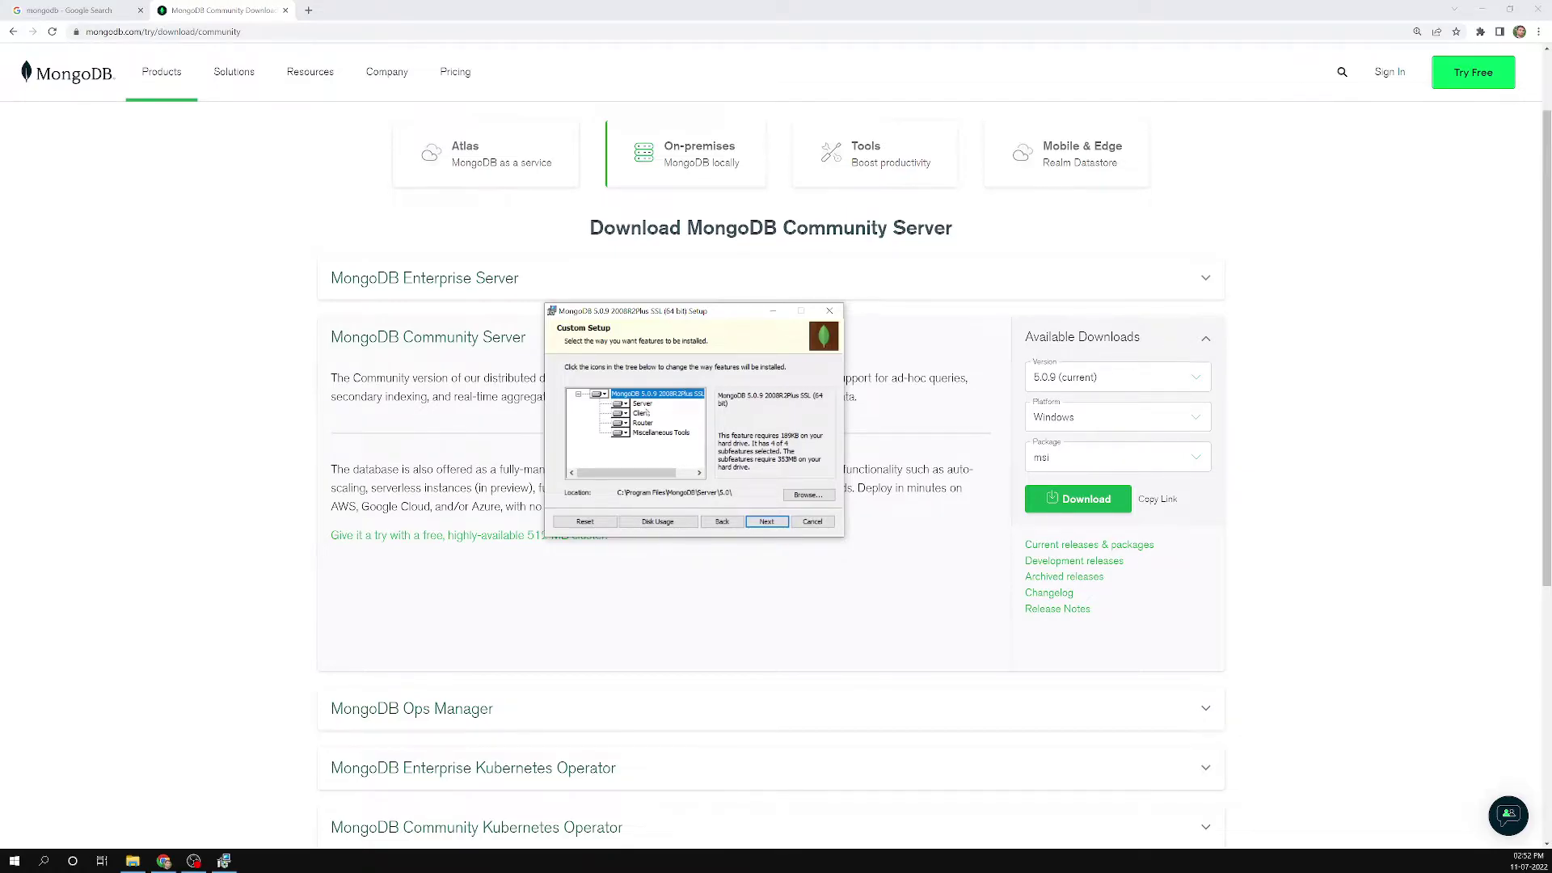
left_click(766, 521)
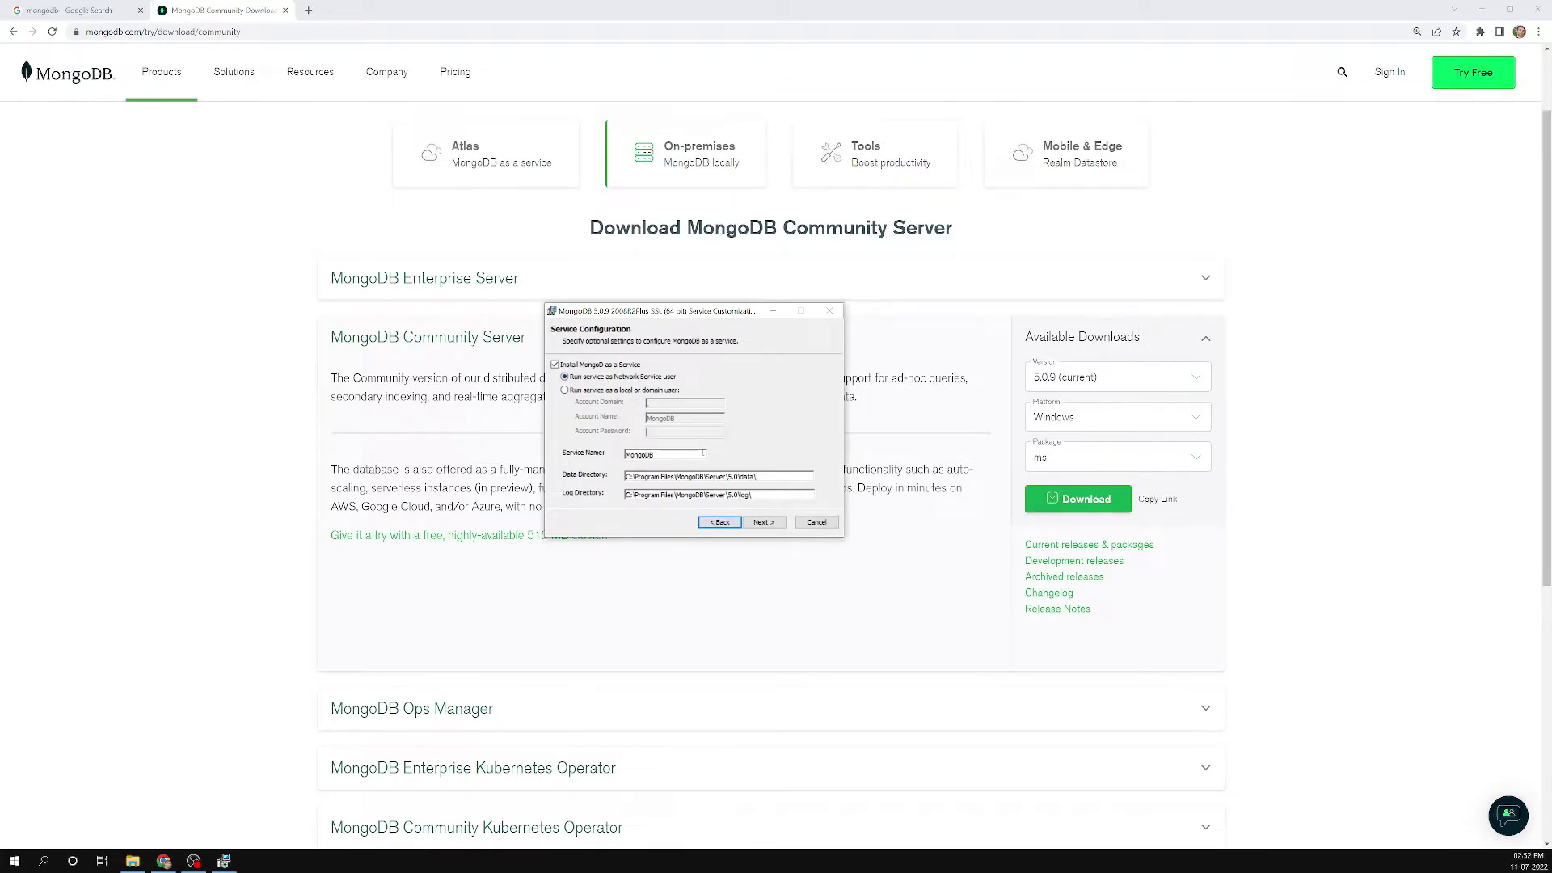
Install MongoDB as a service run by the Network Service user, without MongoDB Compass, and finish the setup wizard.
left_click(761, 521)
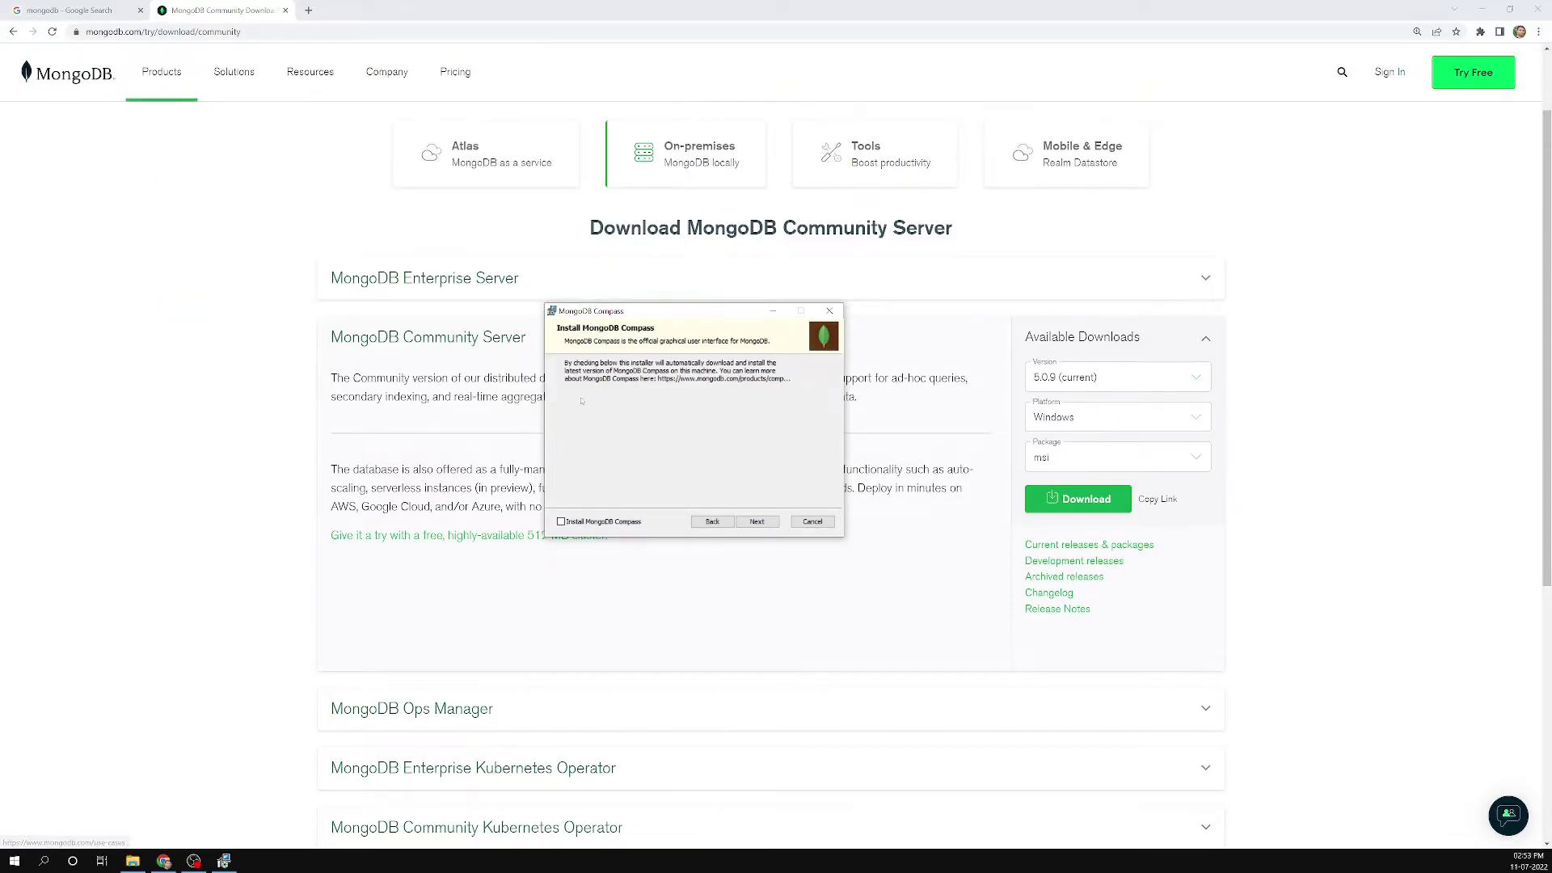
left_click(737, 522)
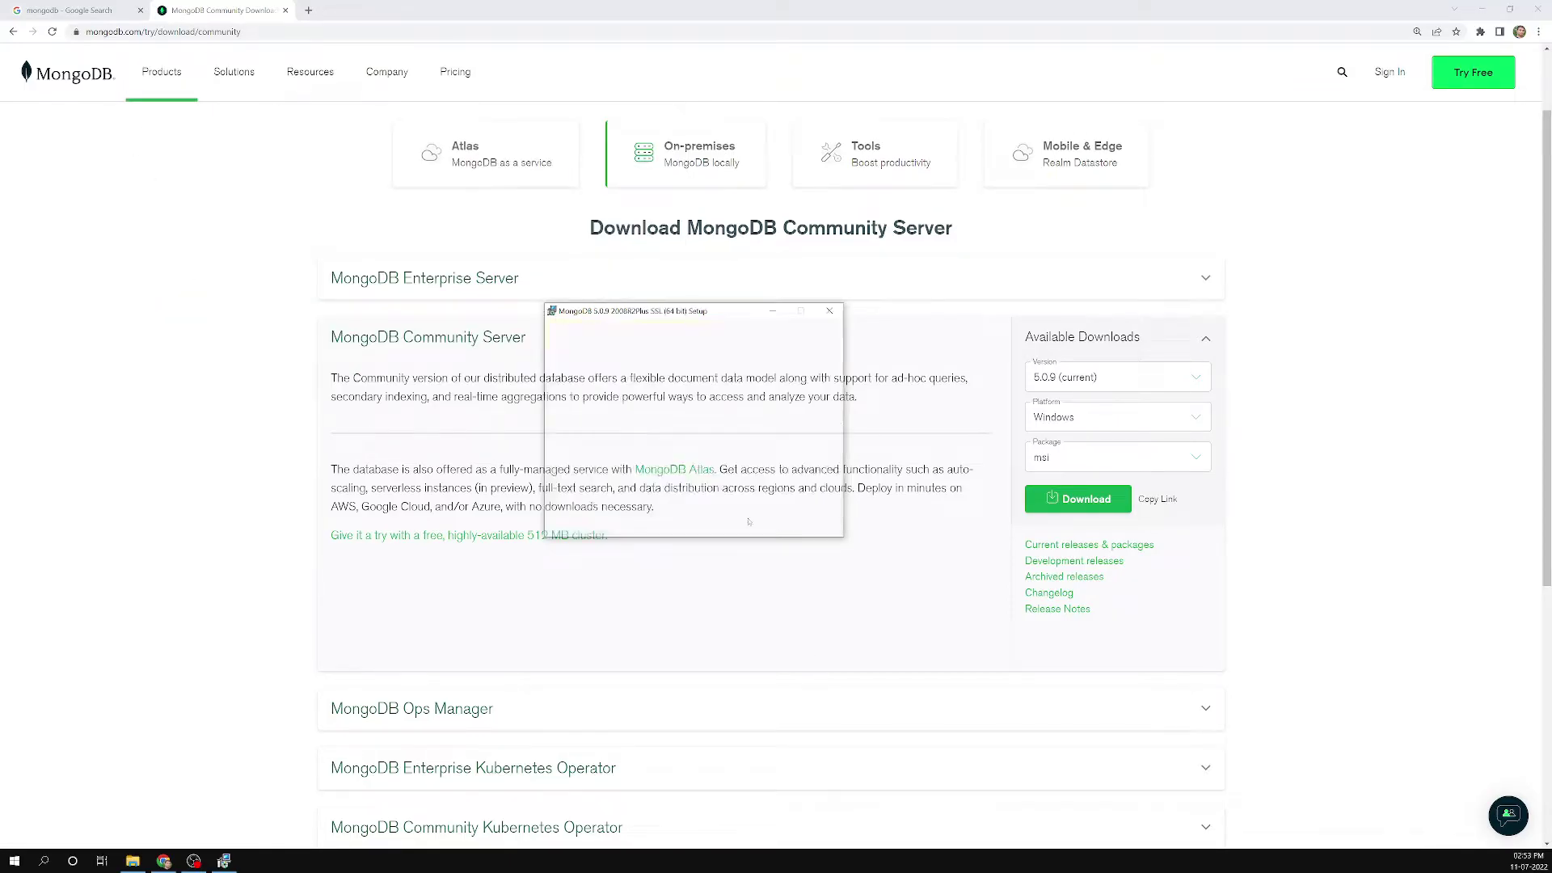
left_click(747, 521)
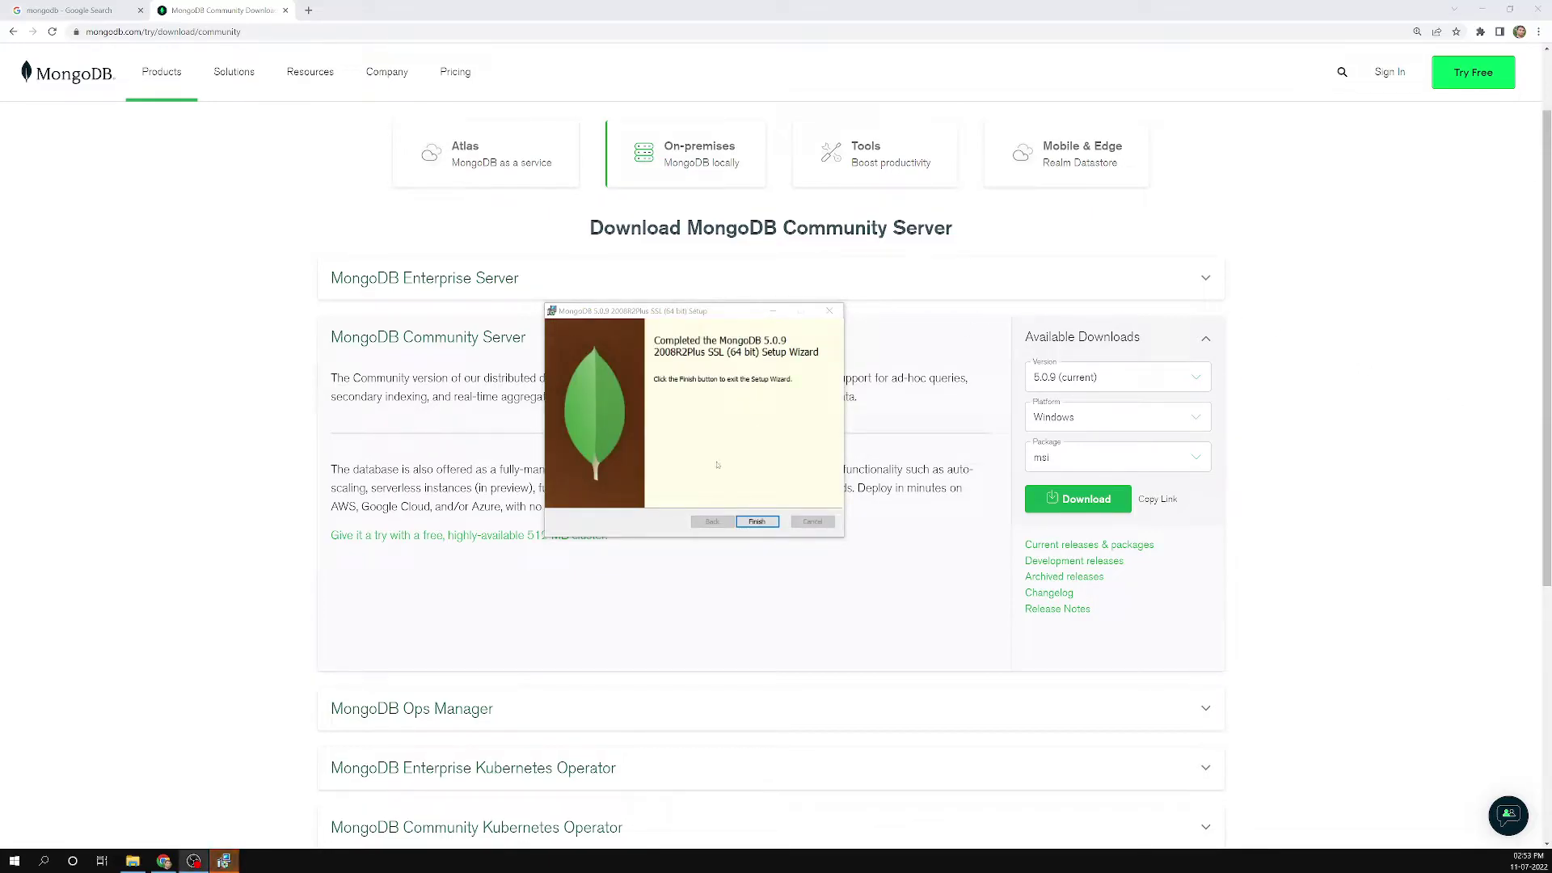
left_click(755, 522)
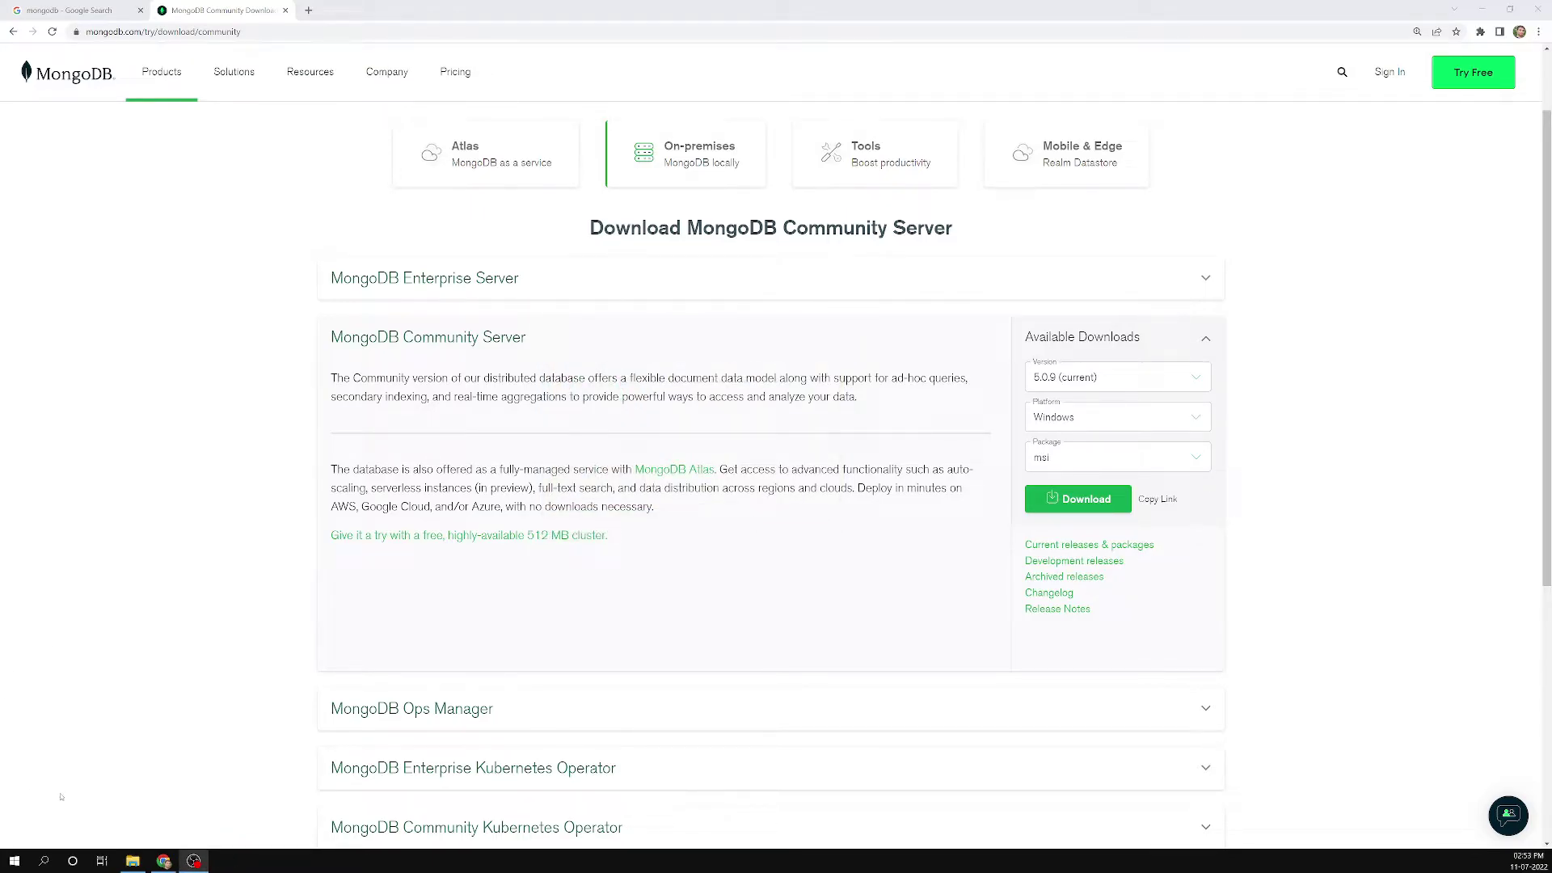
Switch to File Explorer and open the folder C:\Program Files\MongoDB\Server\5.0\bin.
left_click(133, 860)
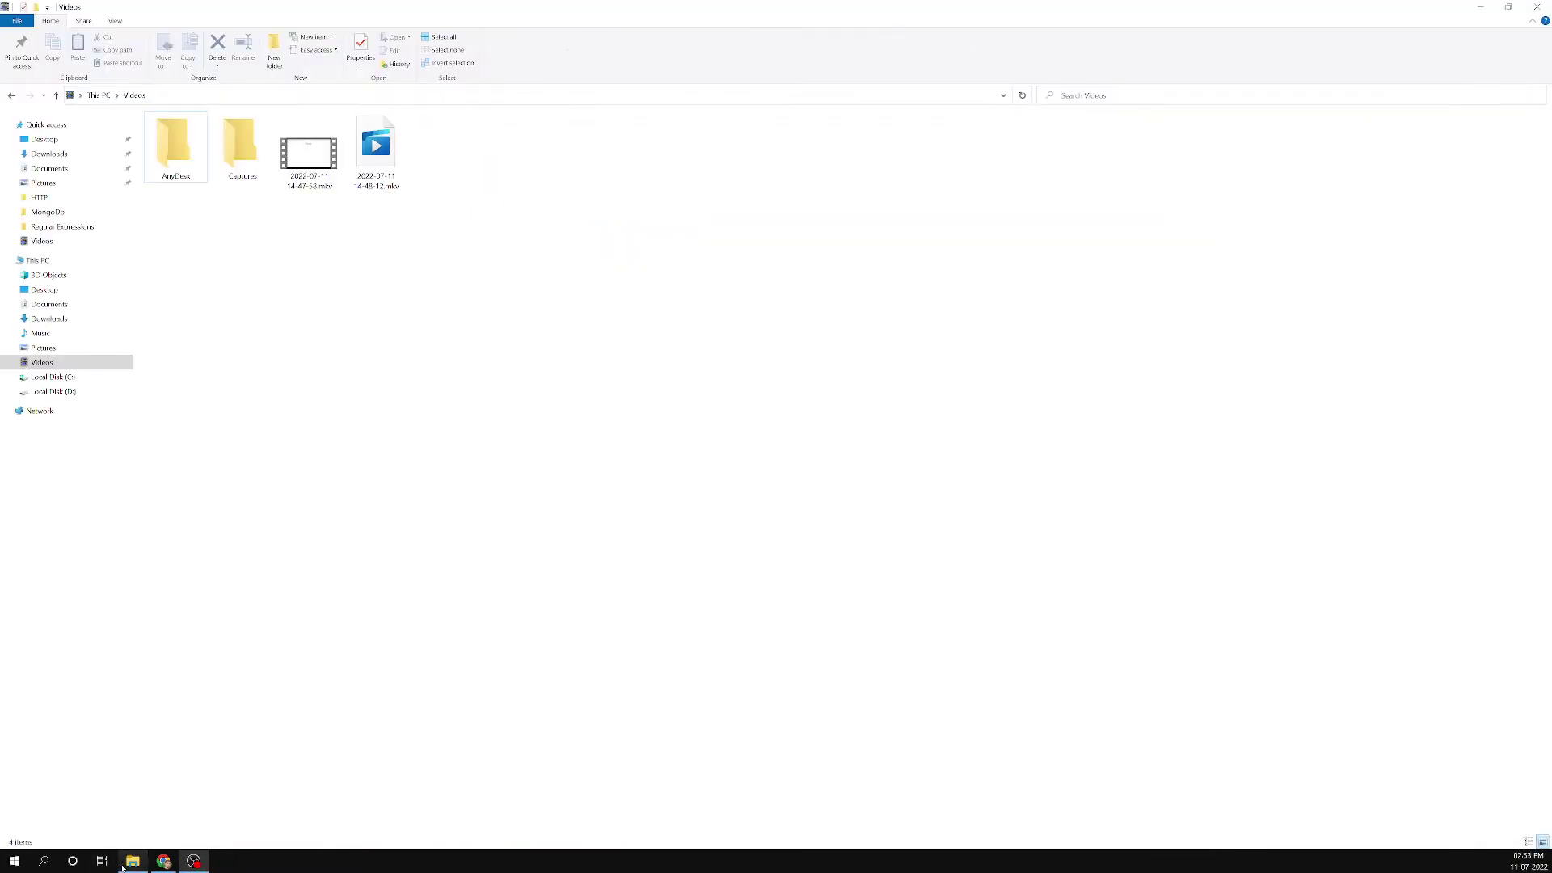
left_click(56, 376)
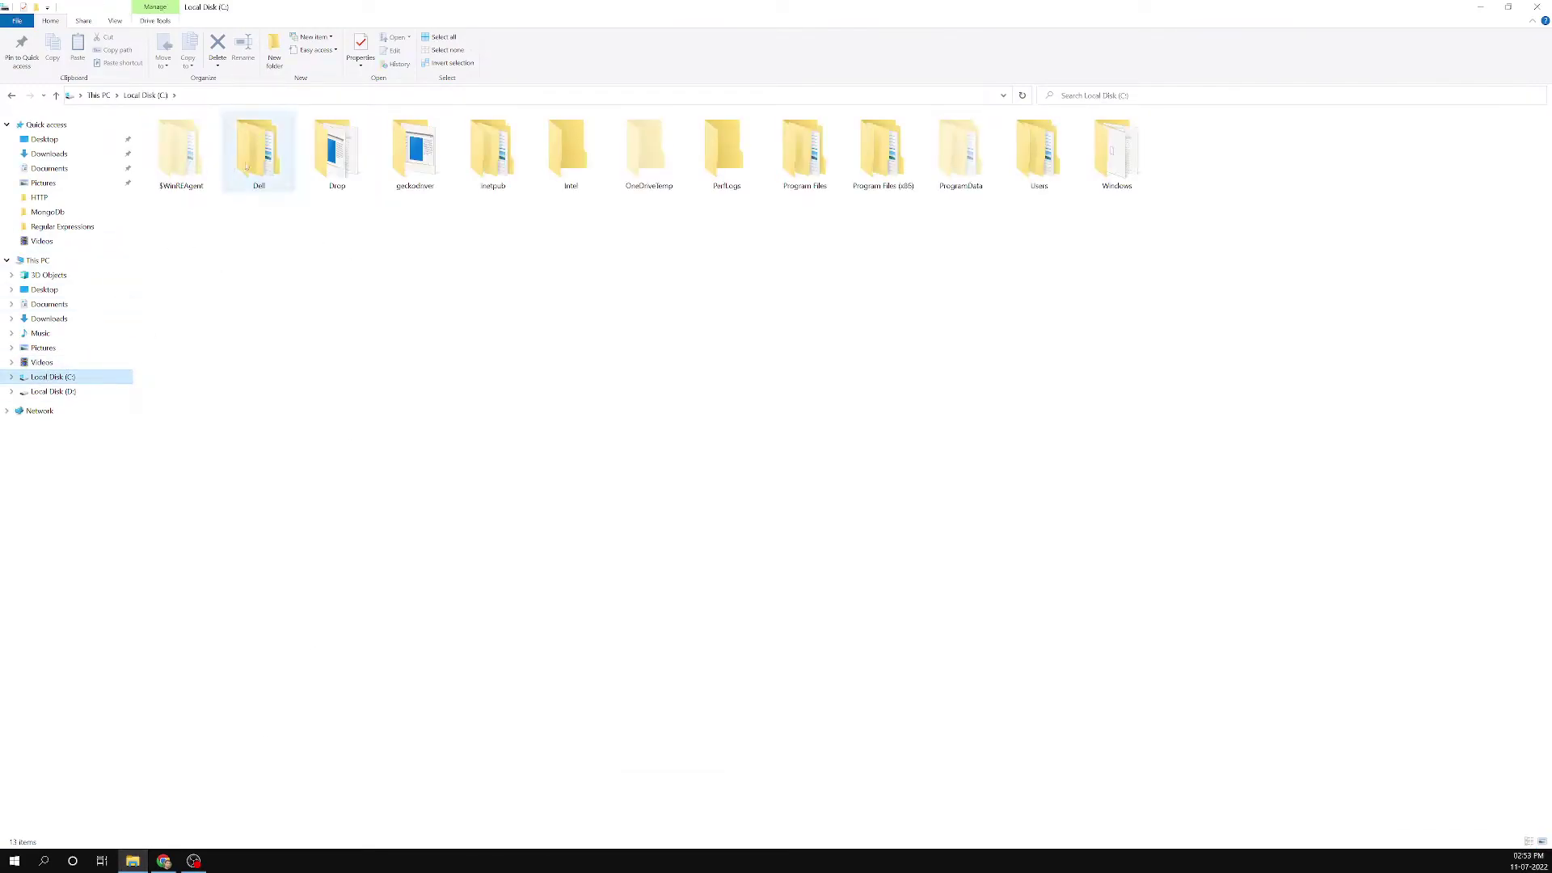
double_click(839, 152)
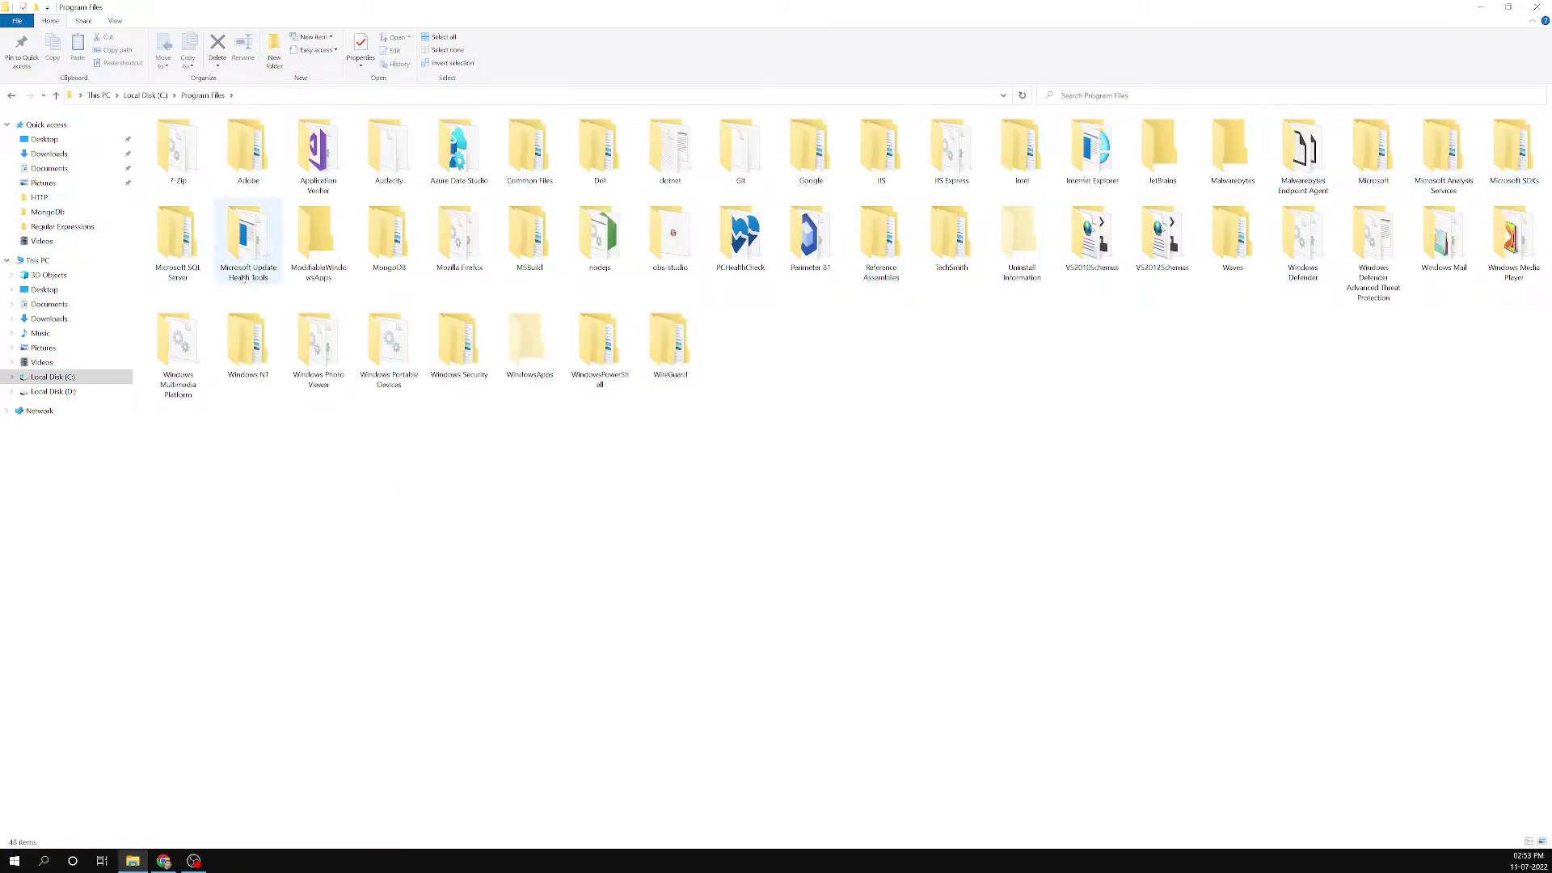
double_click(392, 240)
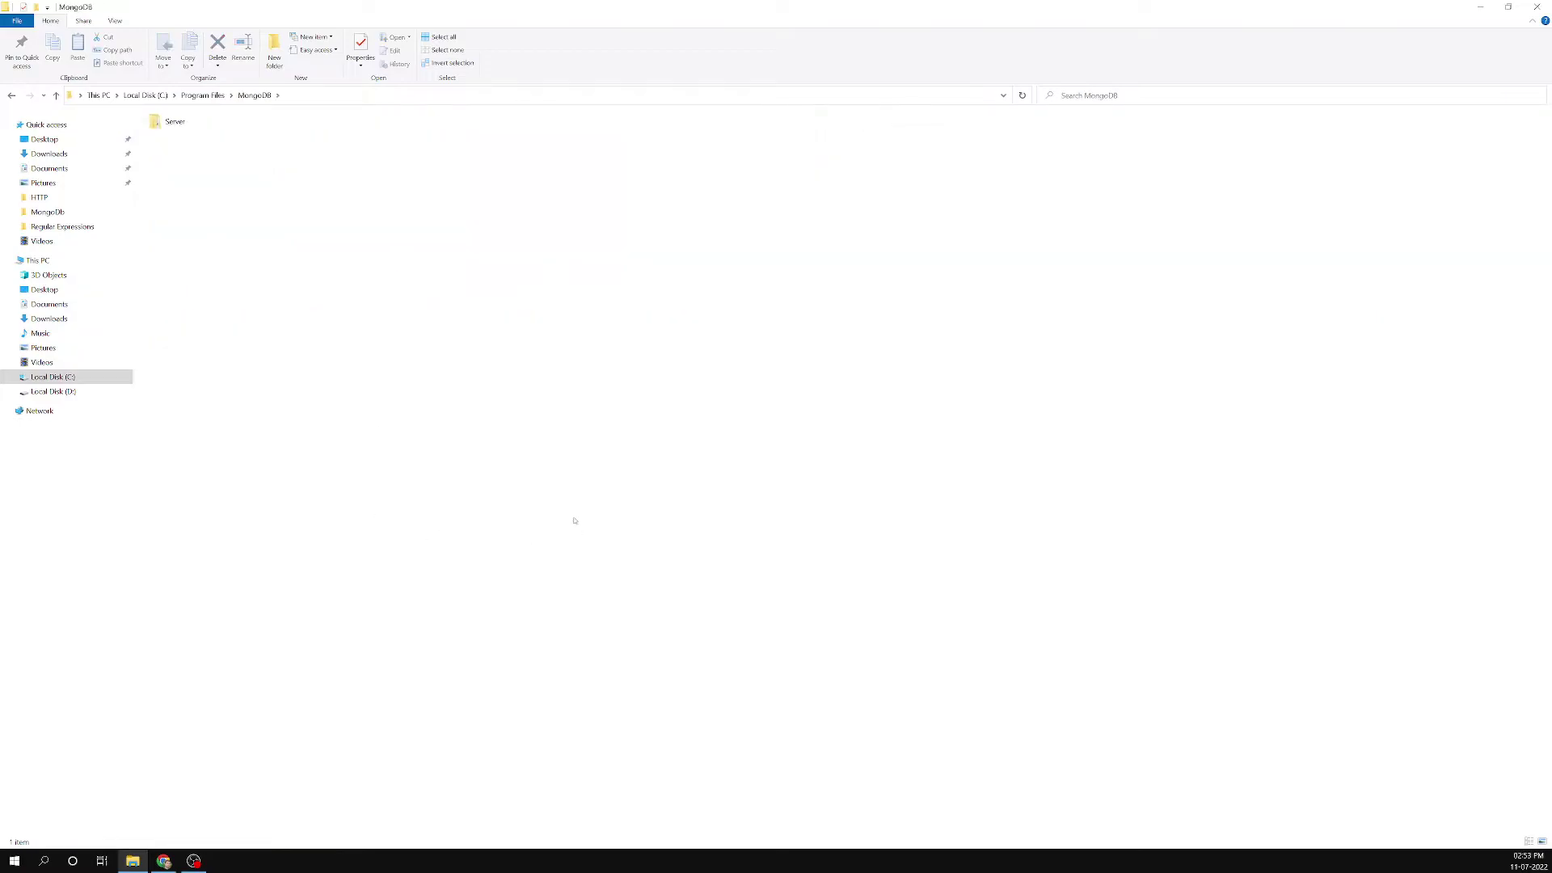
double_click(170, 137)
double_click(166, 129)
double_click(170, 150)
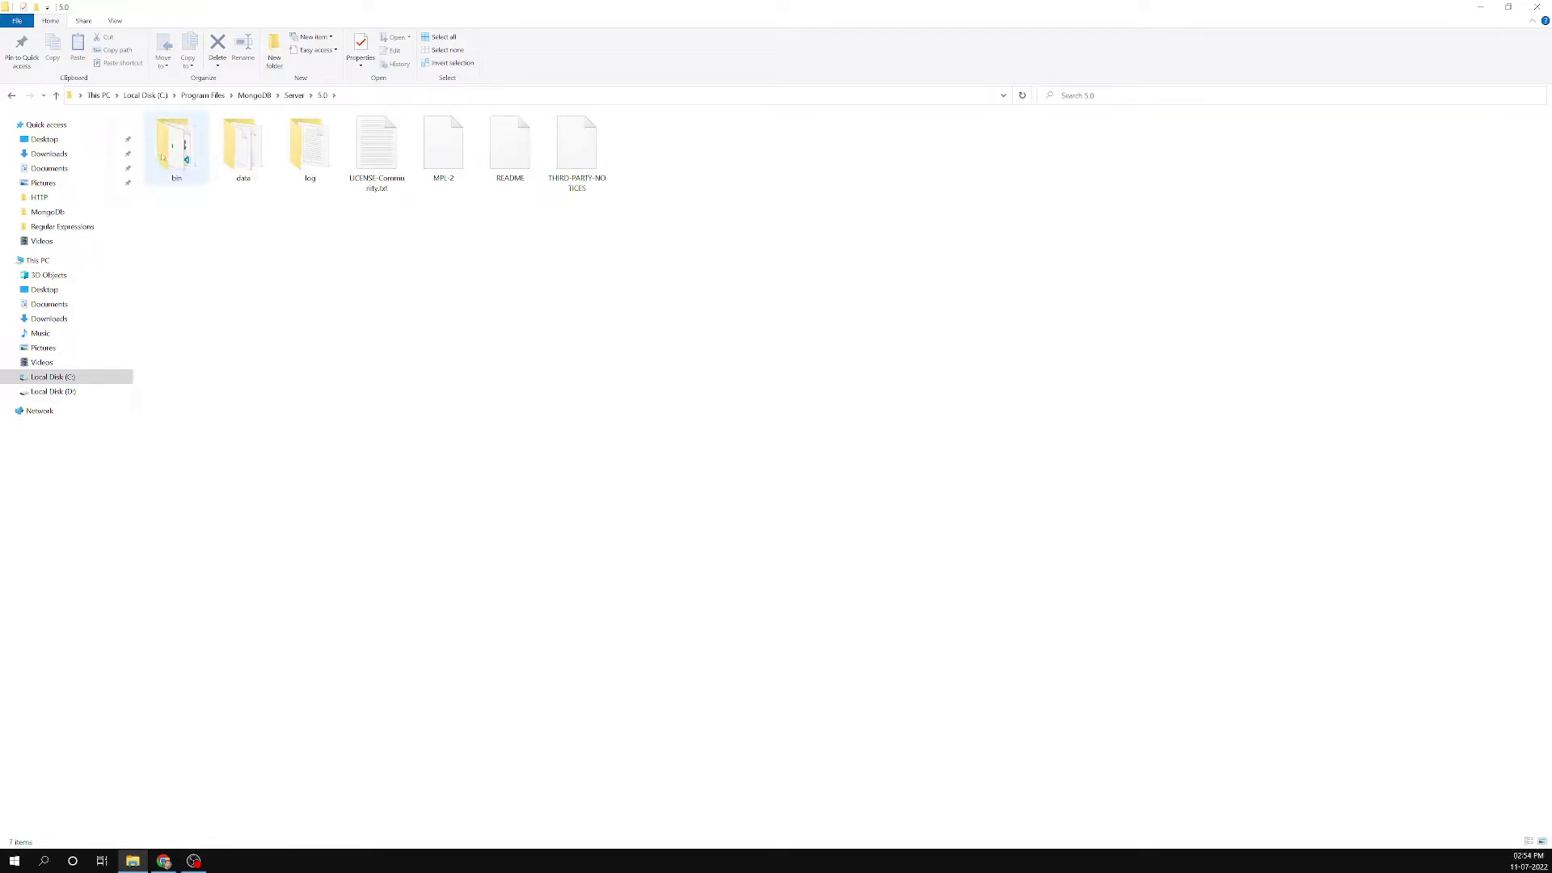
scroll(433, 503, "up", 2)
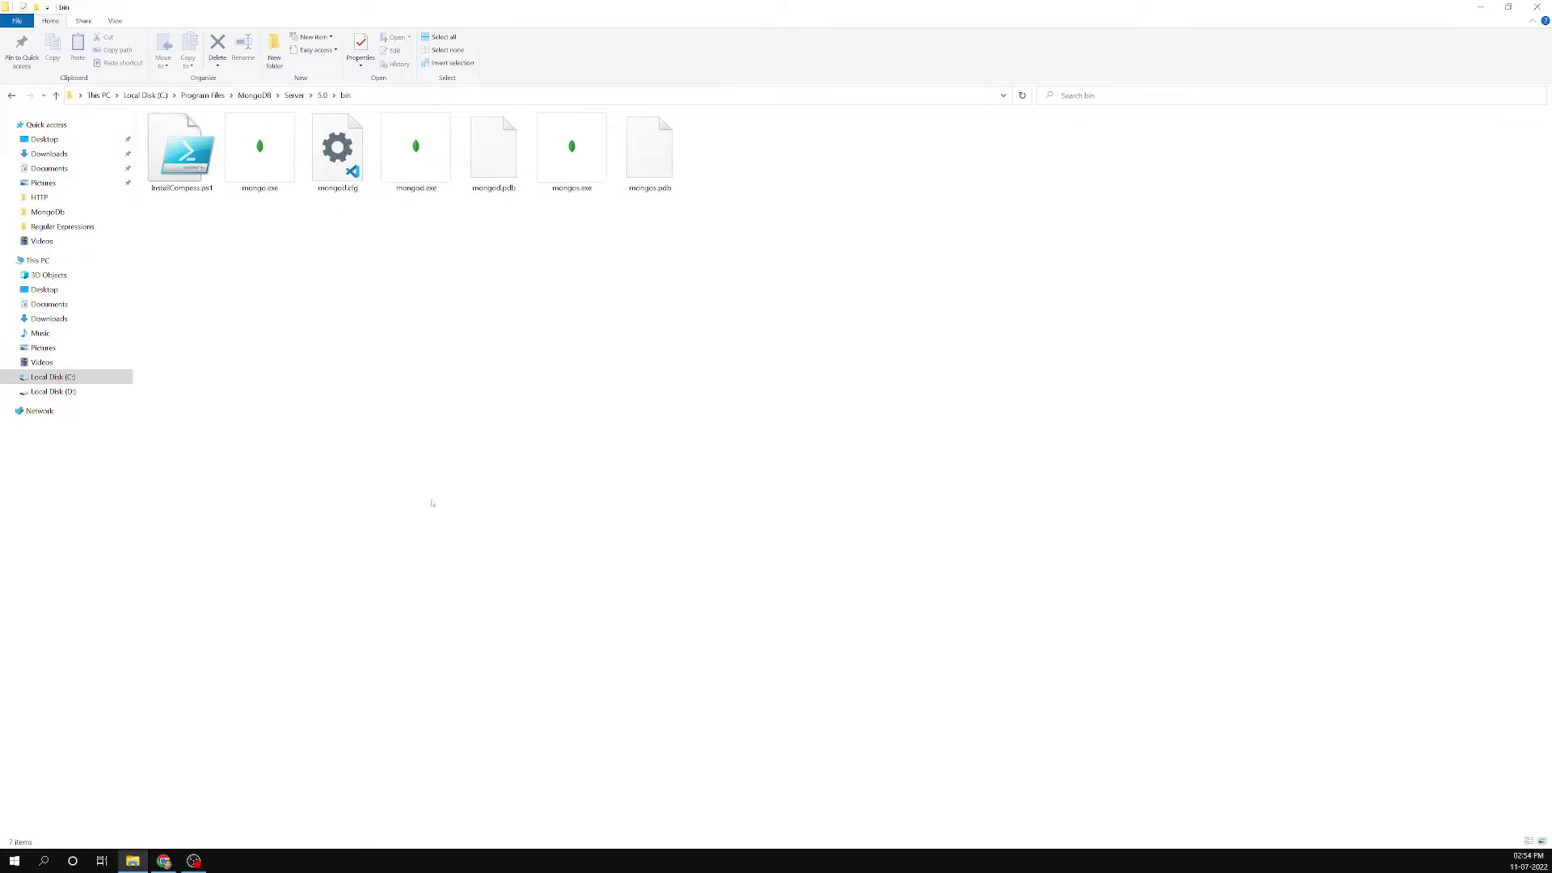
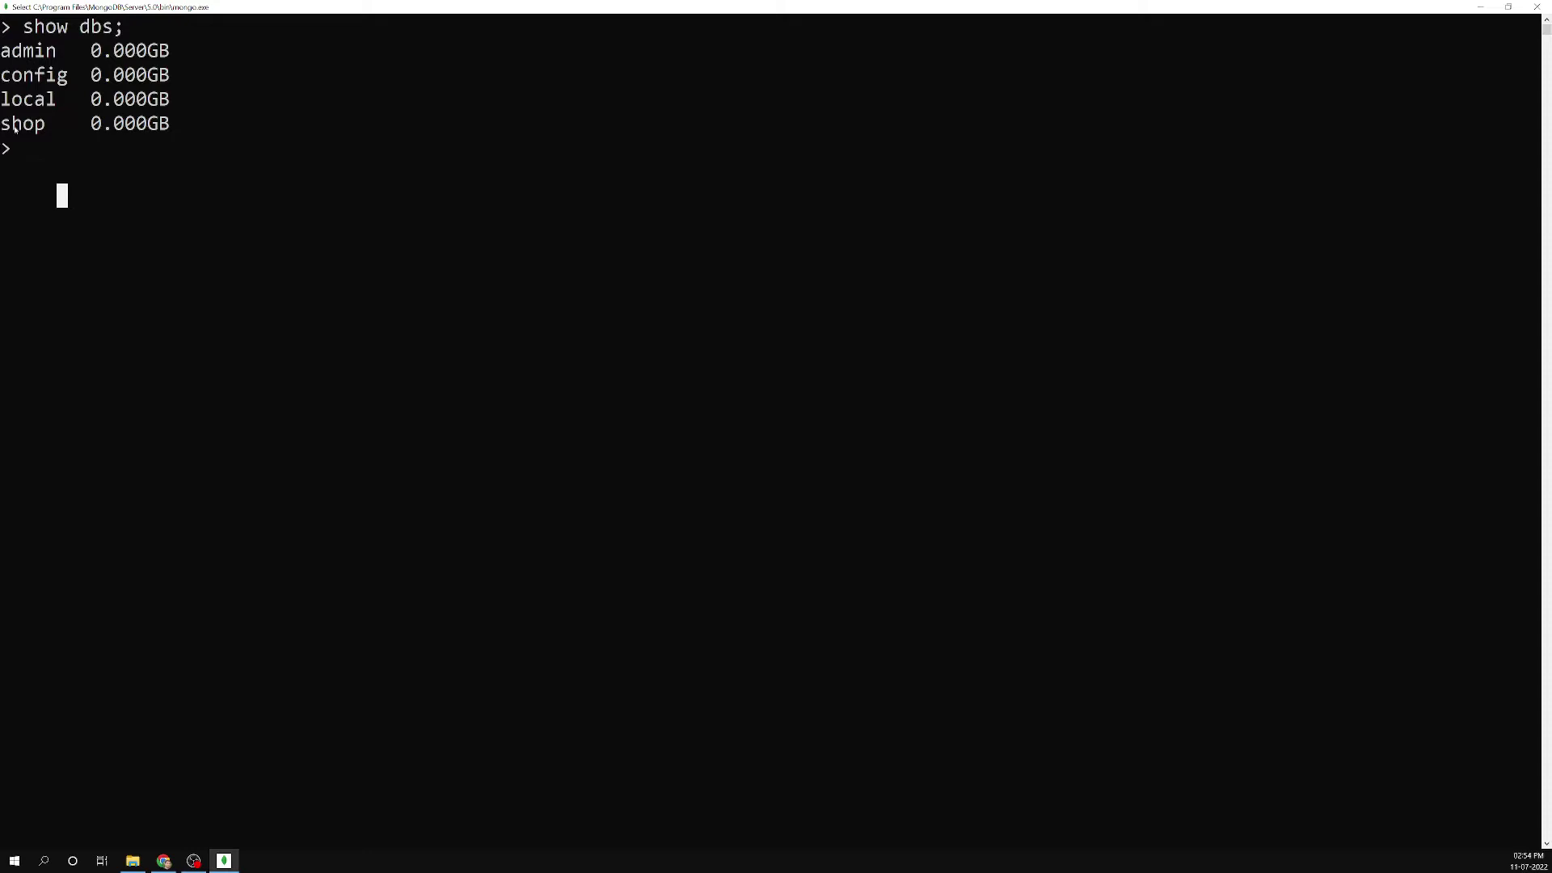
Switch the mongo shell to the shop database with the command use shop.
left_click(20, 148)
type("sho")
key("BackSpace")
key("BackSpace")
key("BackSpace")
type("use shop")
key("Return")
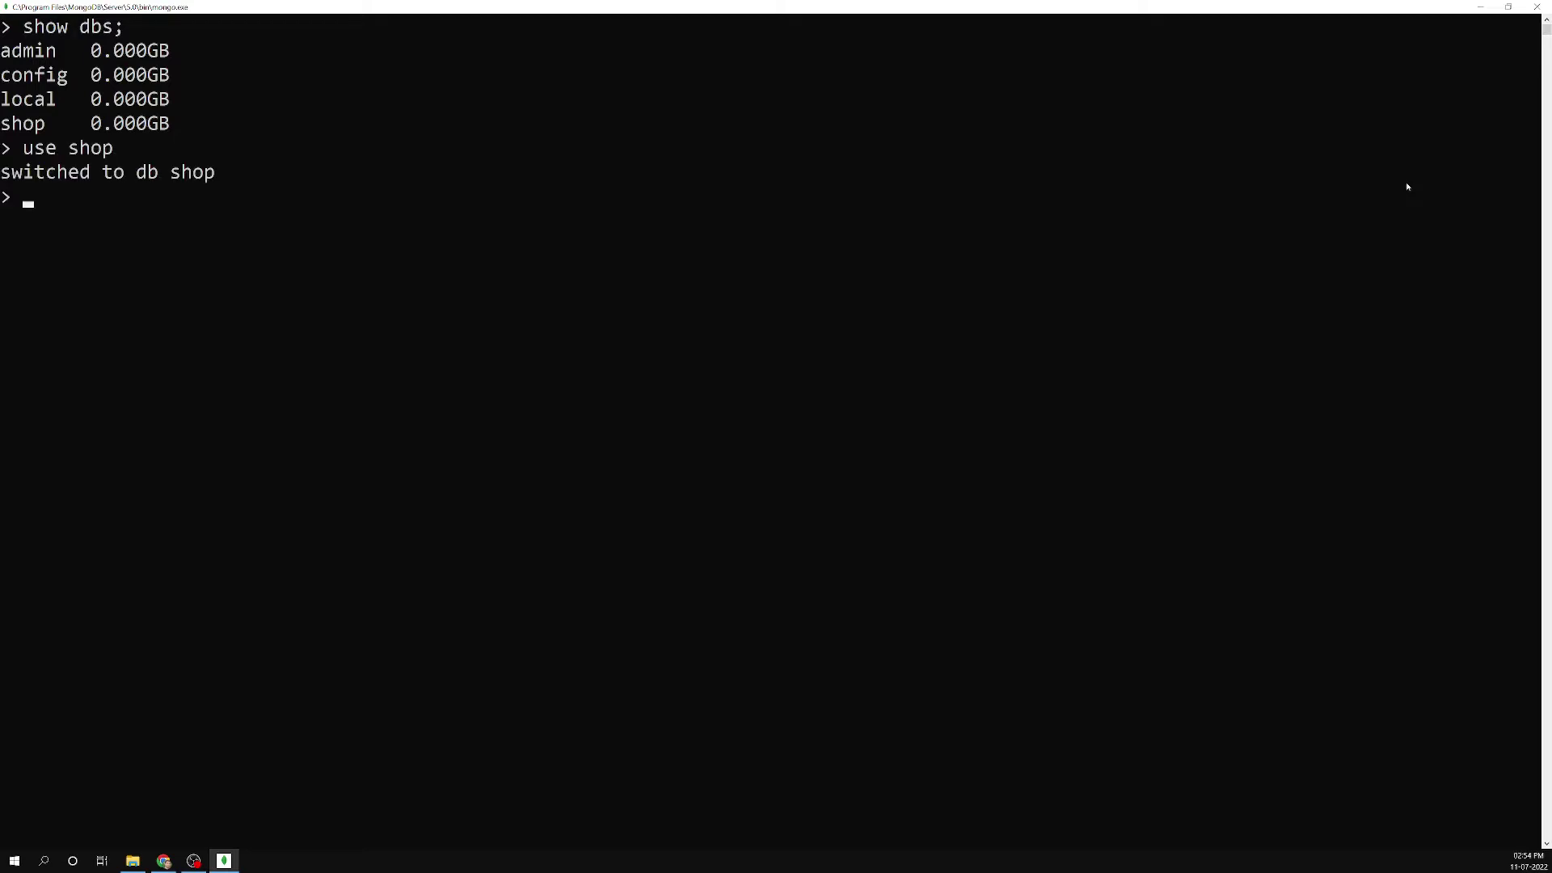
List the collections of the shop database with the command show collections.
left_click(231, 242)
left_click(185, 232)
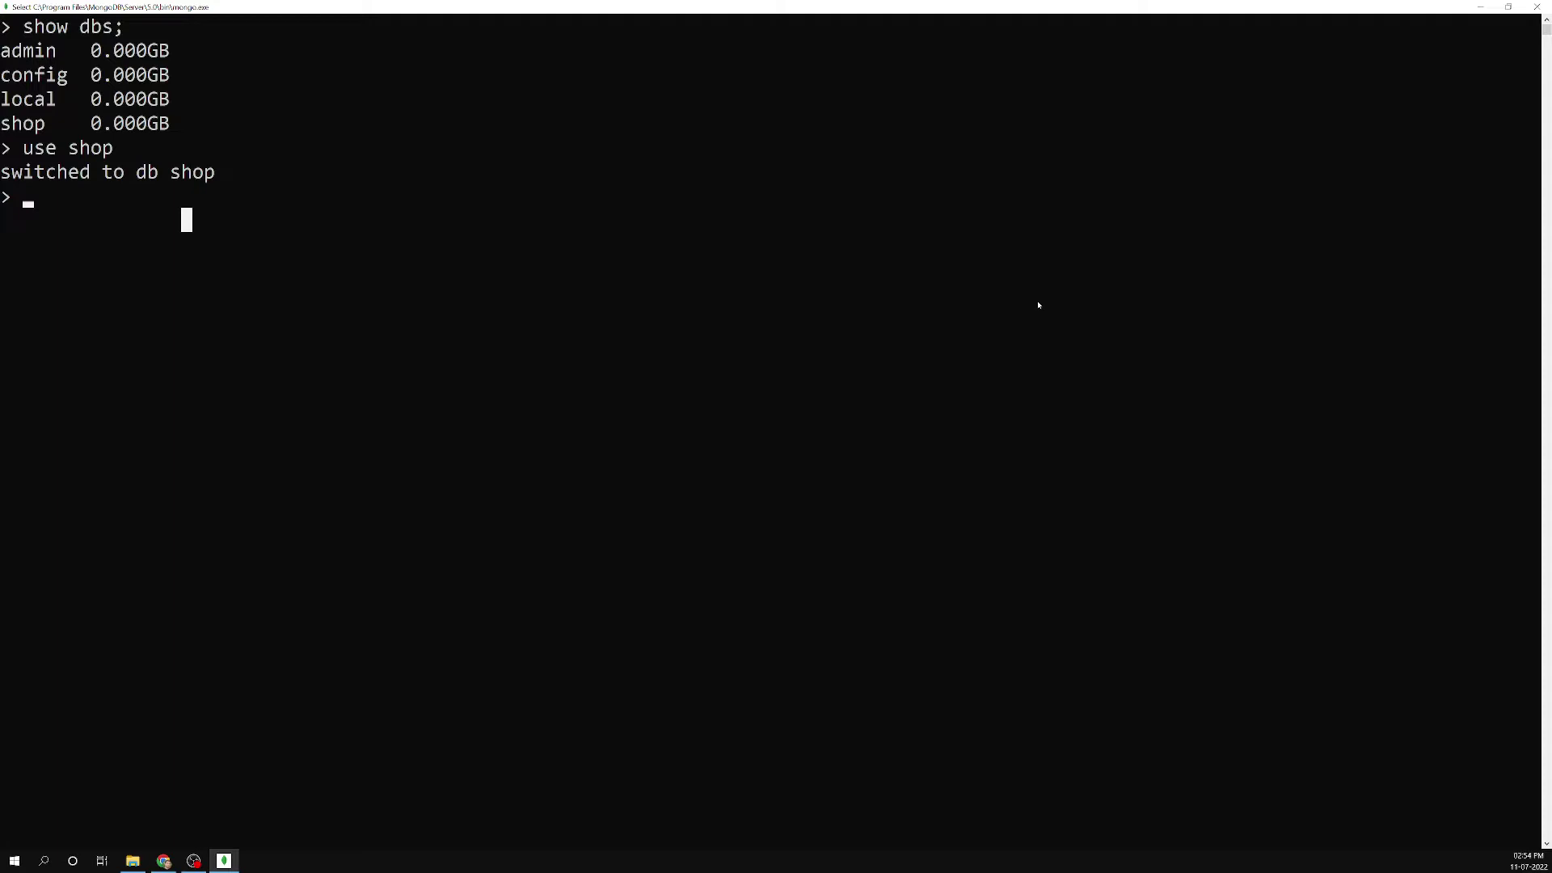
type("show")
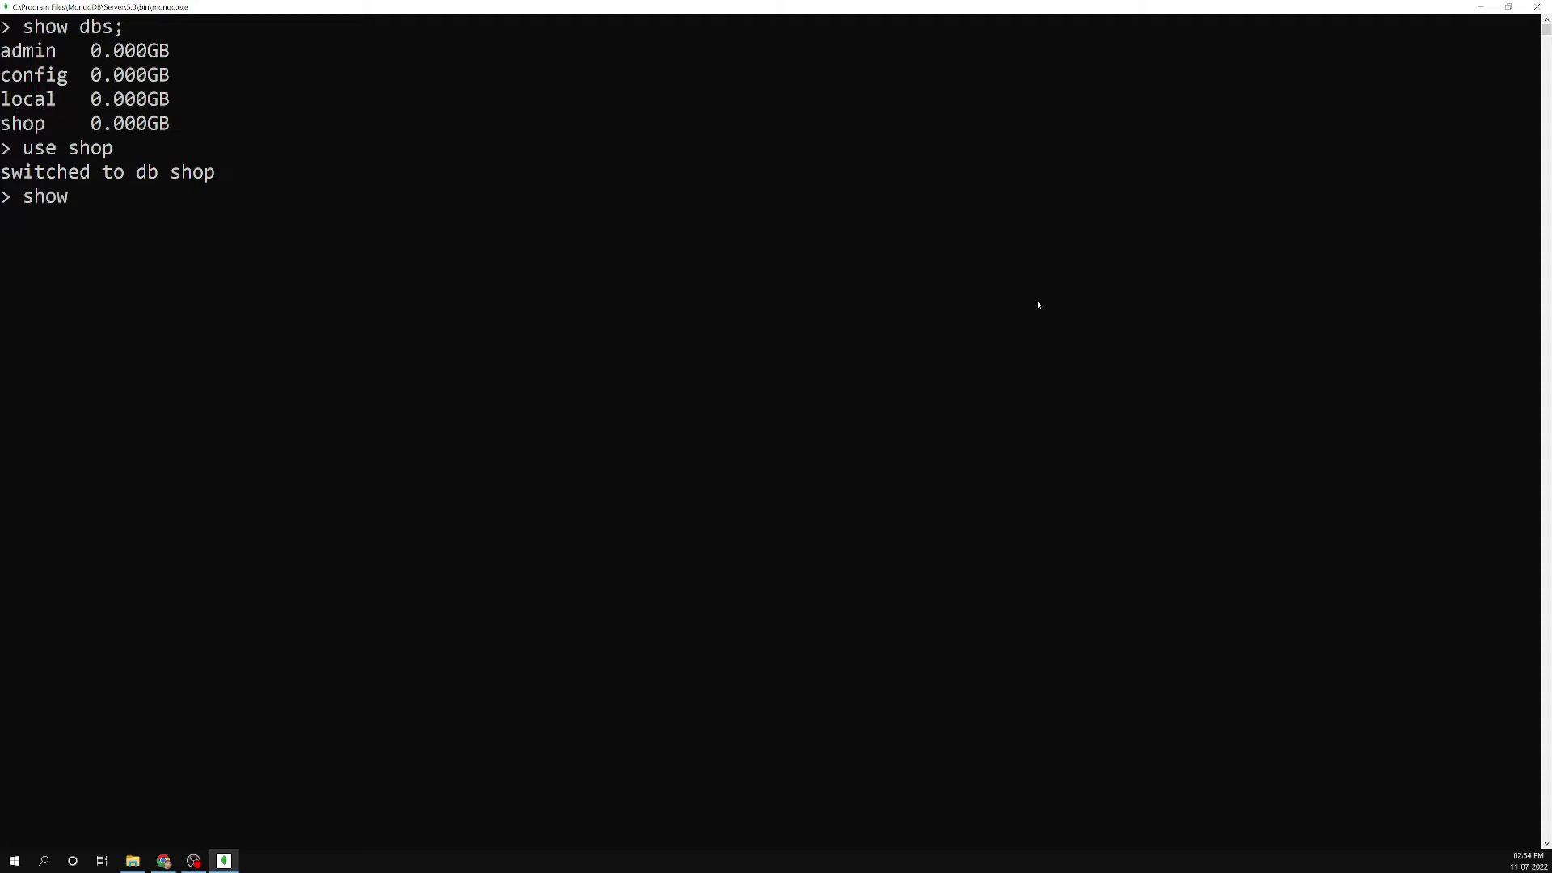
type(" collections")
key("Return")
left_click_drag(29, 212, 136, 220)
Query all documents in the products collection with db.products.find().
left_click(176, 414)
left_click(117, 273)
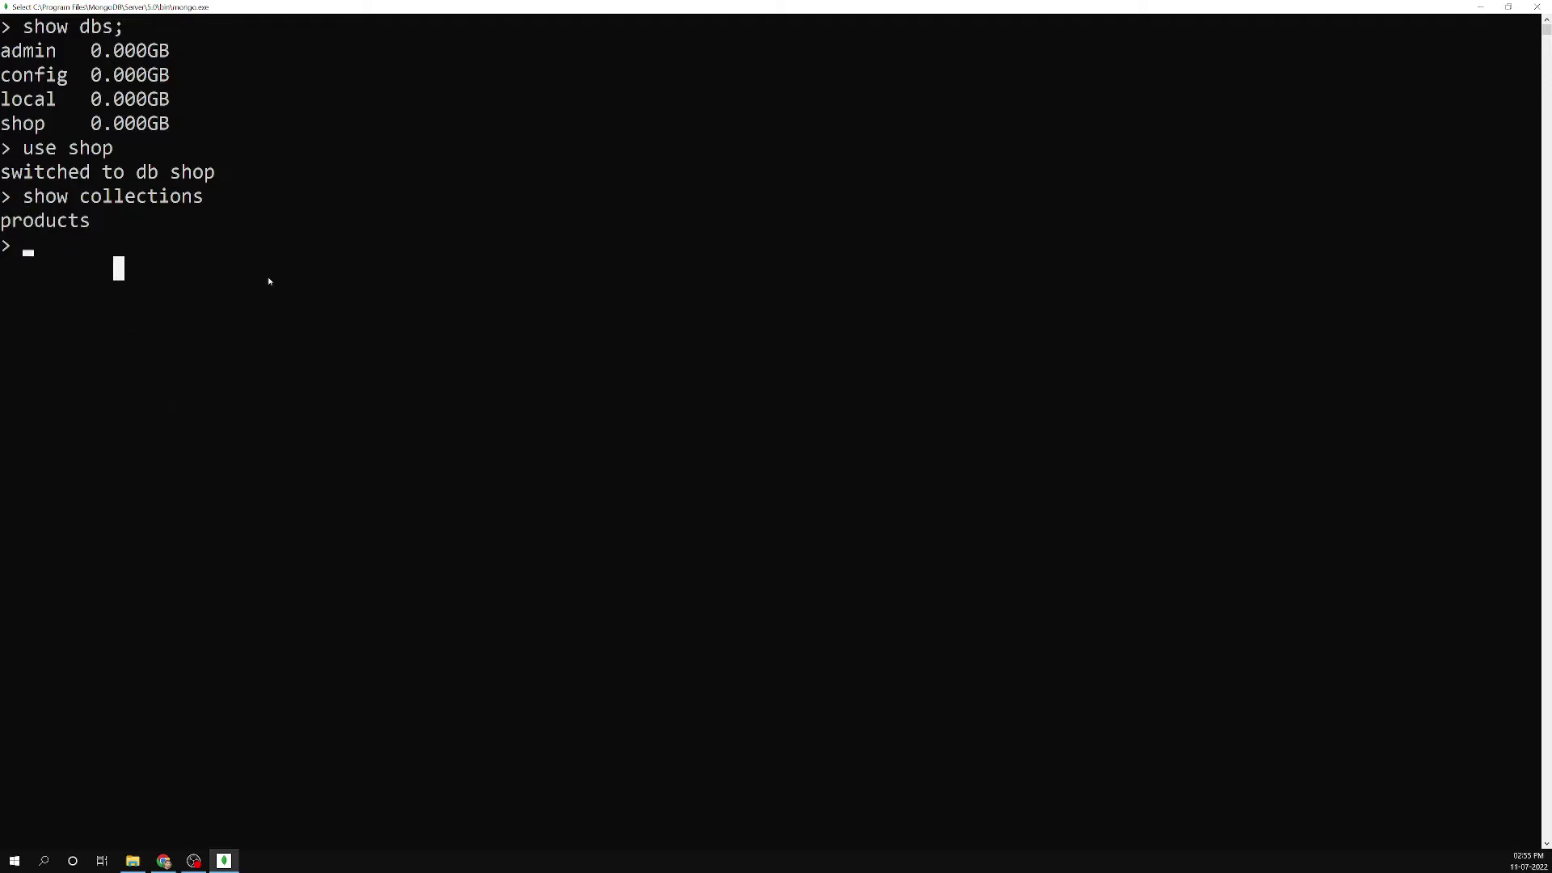
type("db.pro")
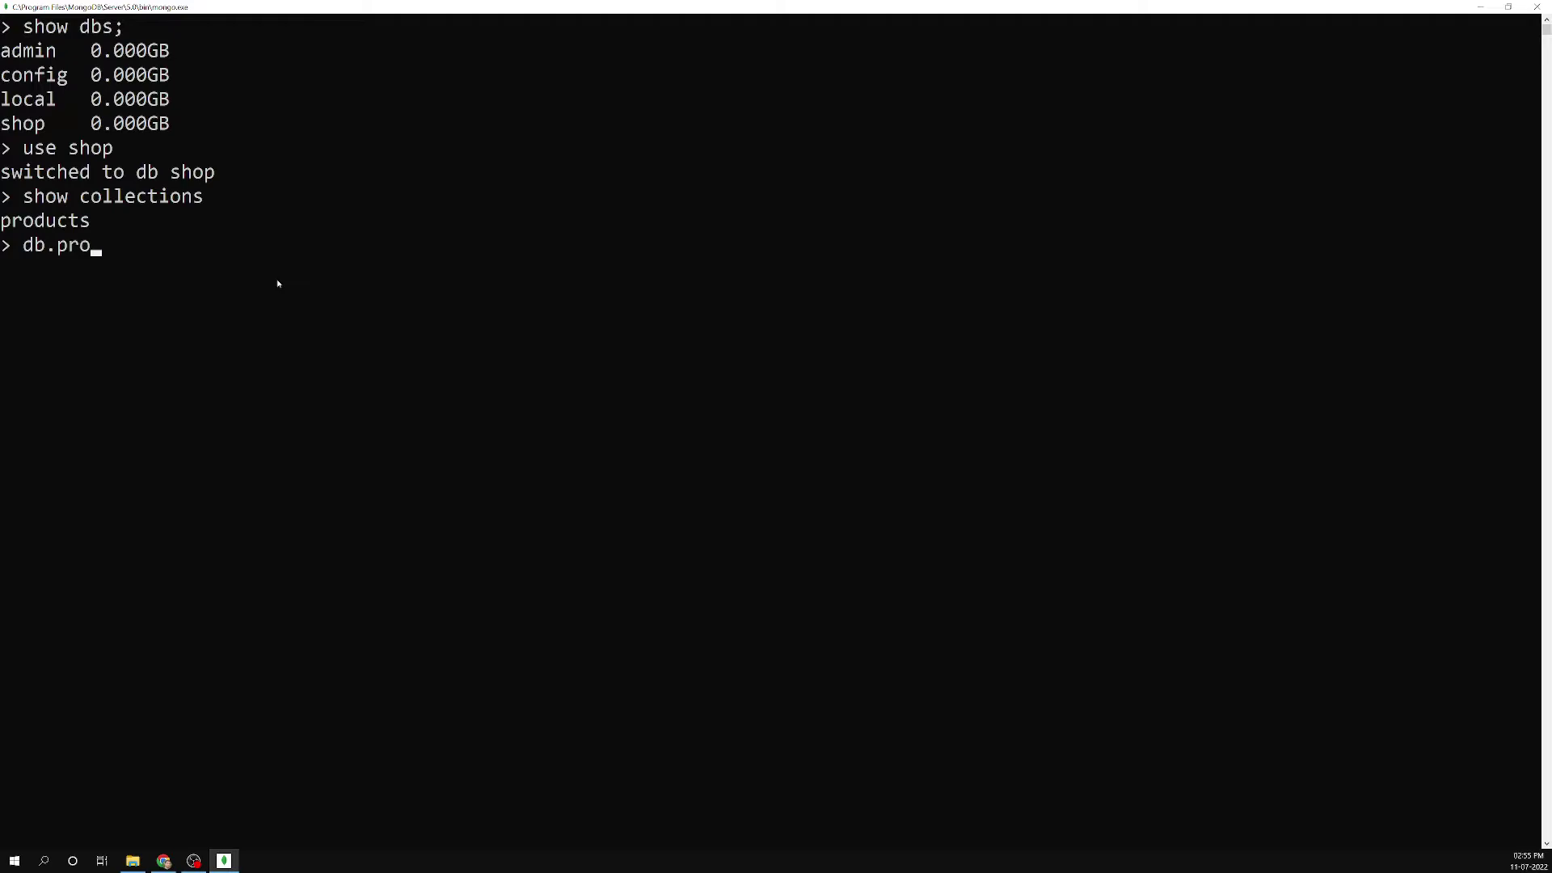
type("ducts.find()")
key("Return")
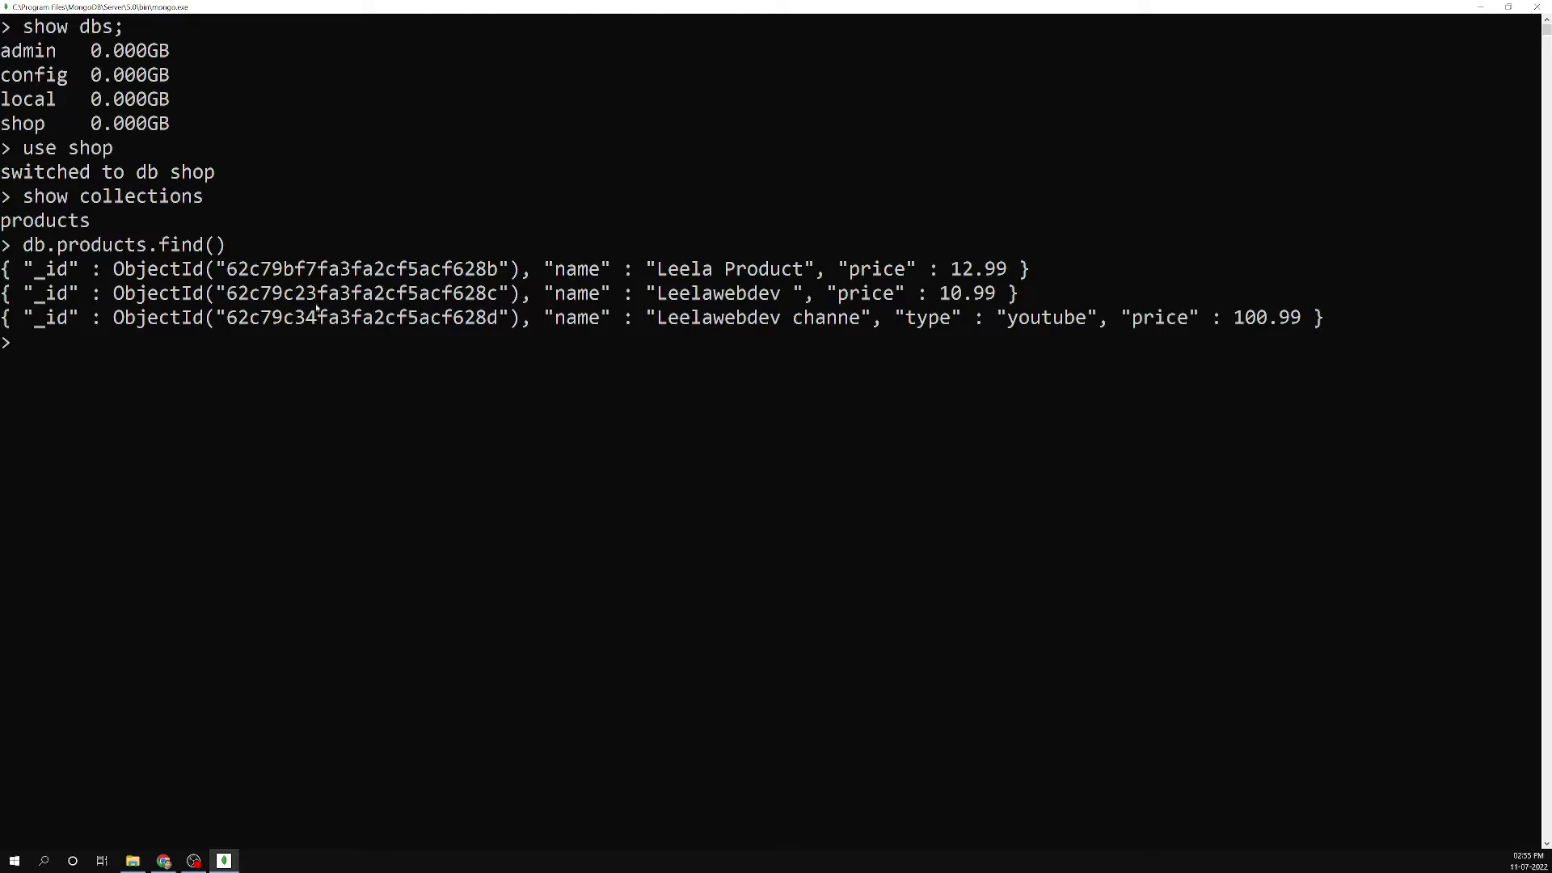
Query all documents in the products collection in formatted layout with db.products.find().pretty().
left_click(174, 385)
key("Escape")
key("Up")
type(".")
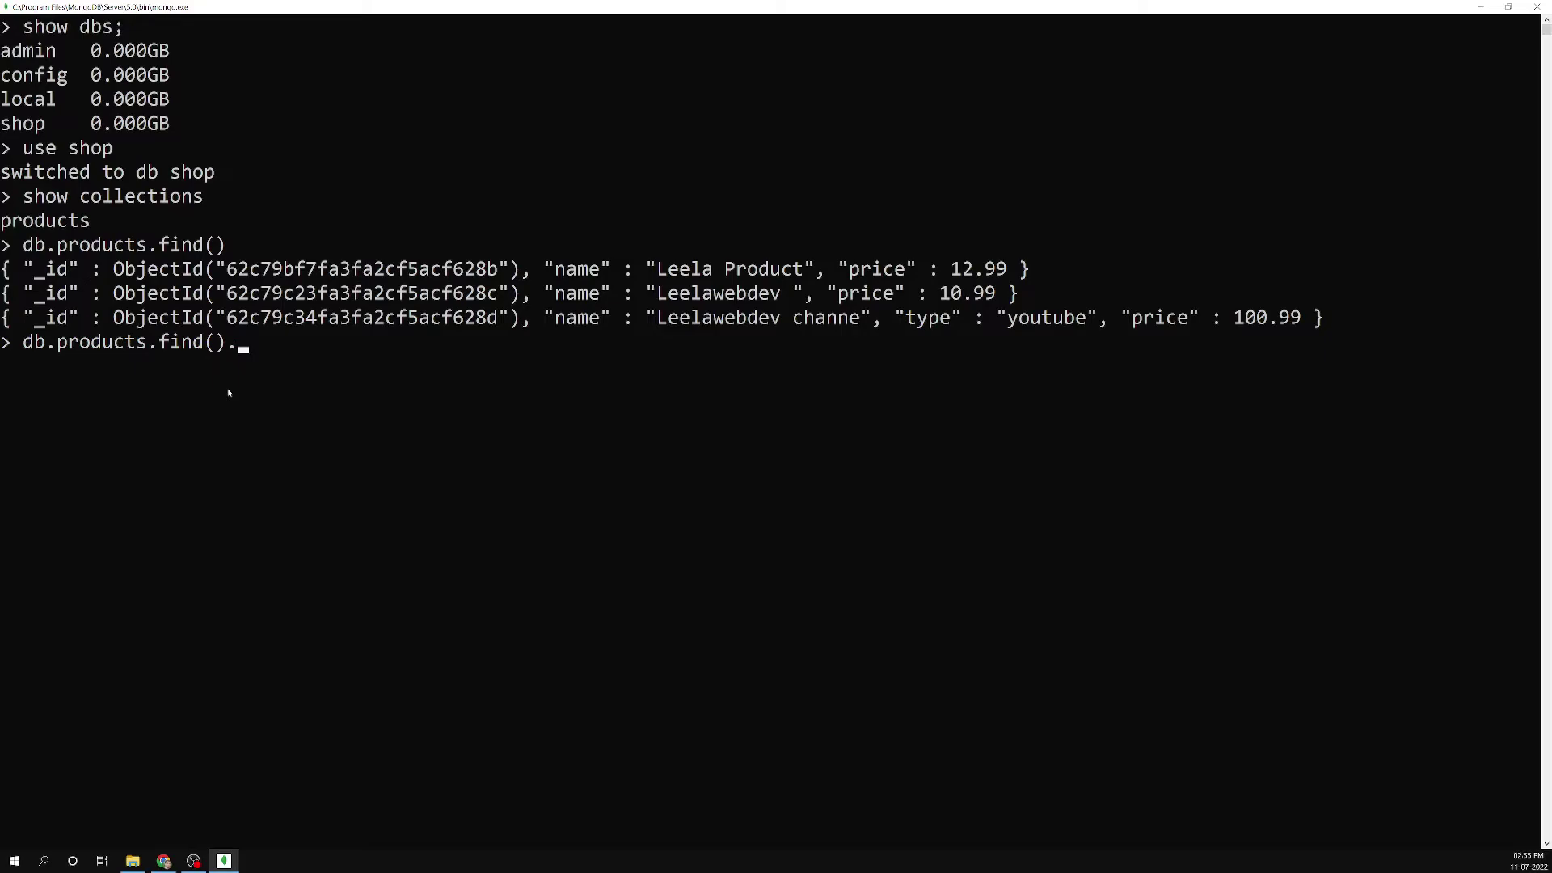
type("peetty()")
key("Return")
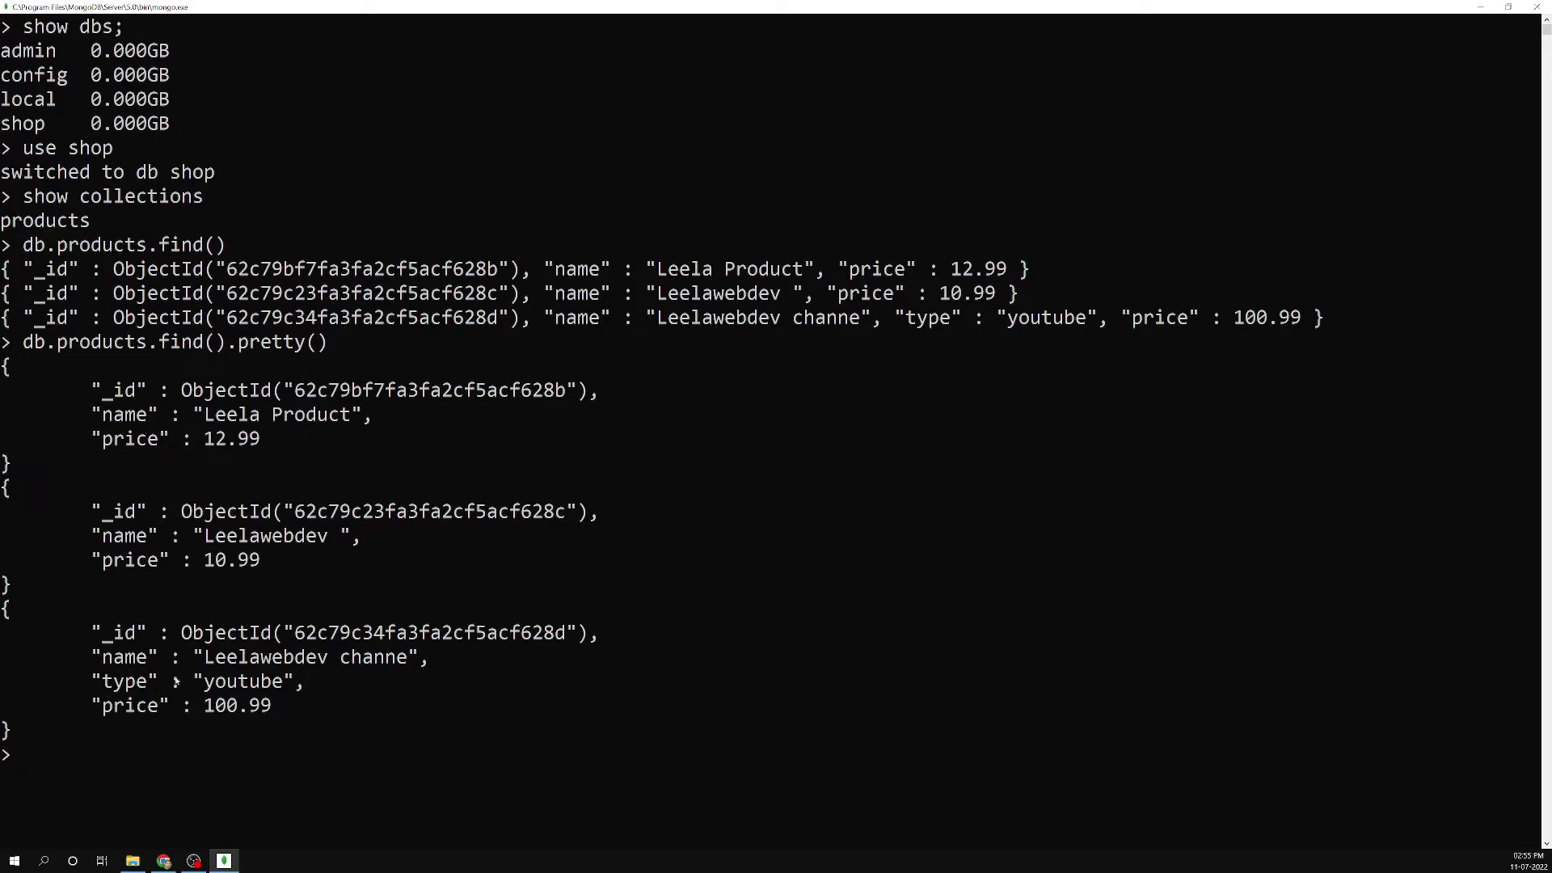
Examine the fields and nesting of the formatted product documents, comparing the name, price and type entries.
left_click_drag(92, 389, 360, 418)
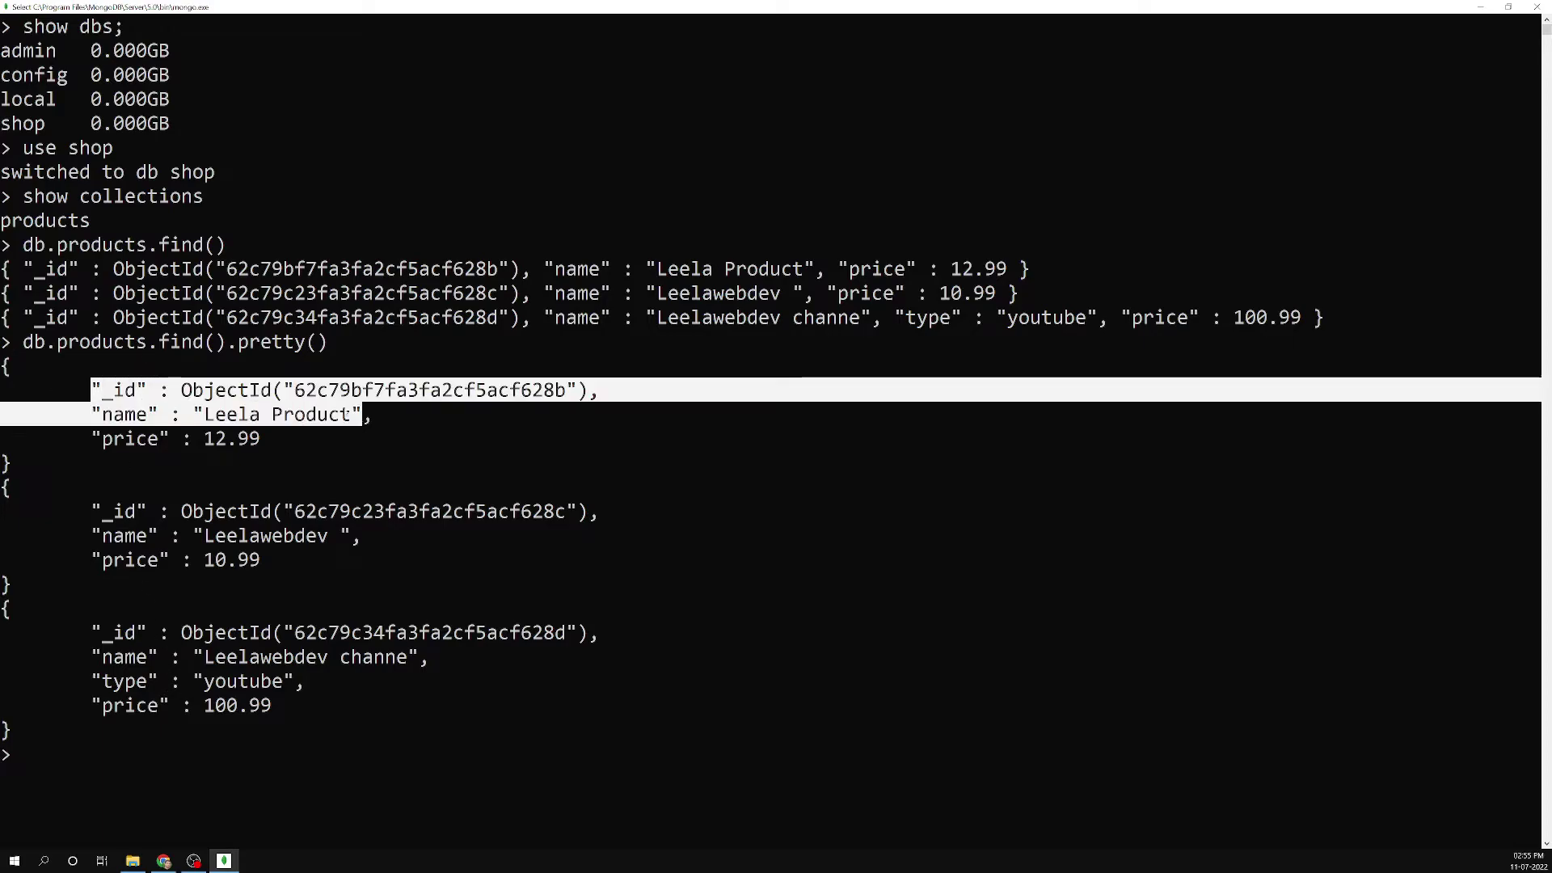
left_click_drag(143, 484, 8, 367)
left_click(198, 511)
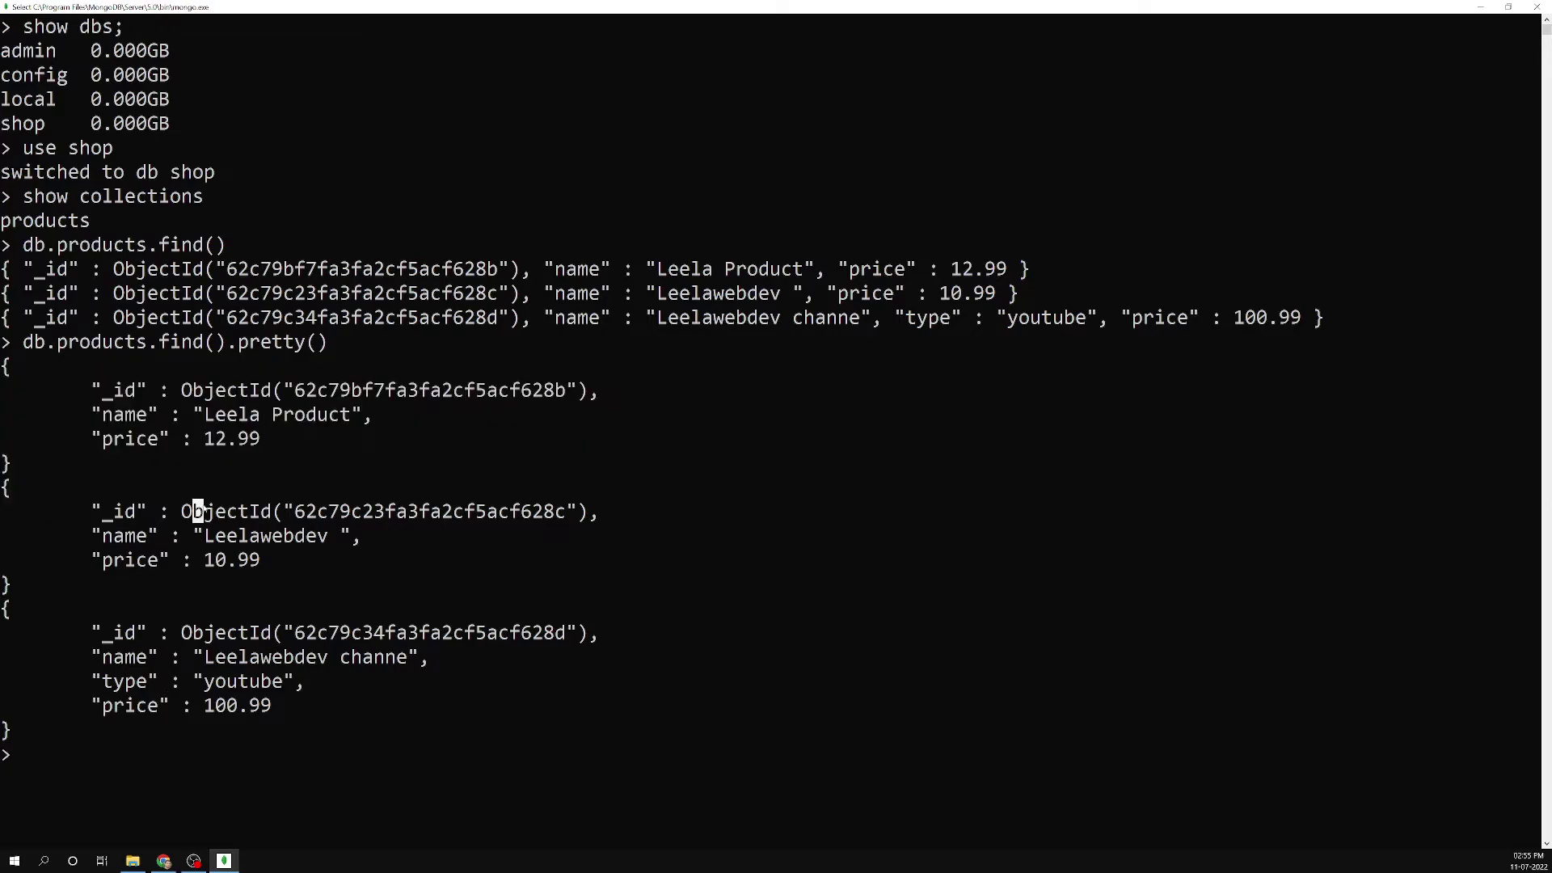
left_click_drag(104, 424, 344, 416)
left_click(175, 438)
left_click(85, 438)
left_click(96, 413)
left_click_drag(103, 416, 323, 416)
left_click(97, 438)
left_click_drag(125, 536, 212, 537)
left_click(267, 682)
left_click_drag(8, 536, 32, 759)
left_click(153, 559)
Close the mongo shell, switch to Chrome and search Google for "mongodb shell".
left_click(1536, 7)
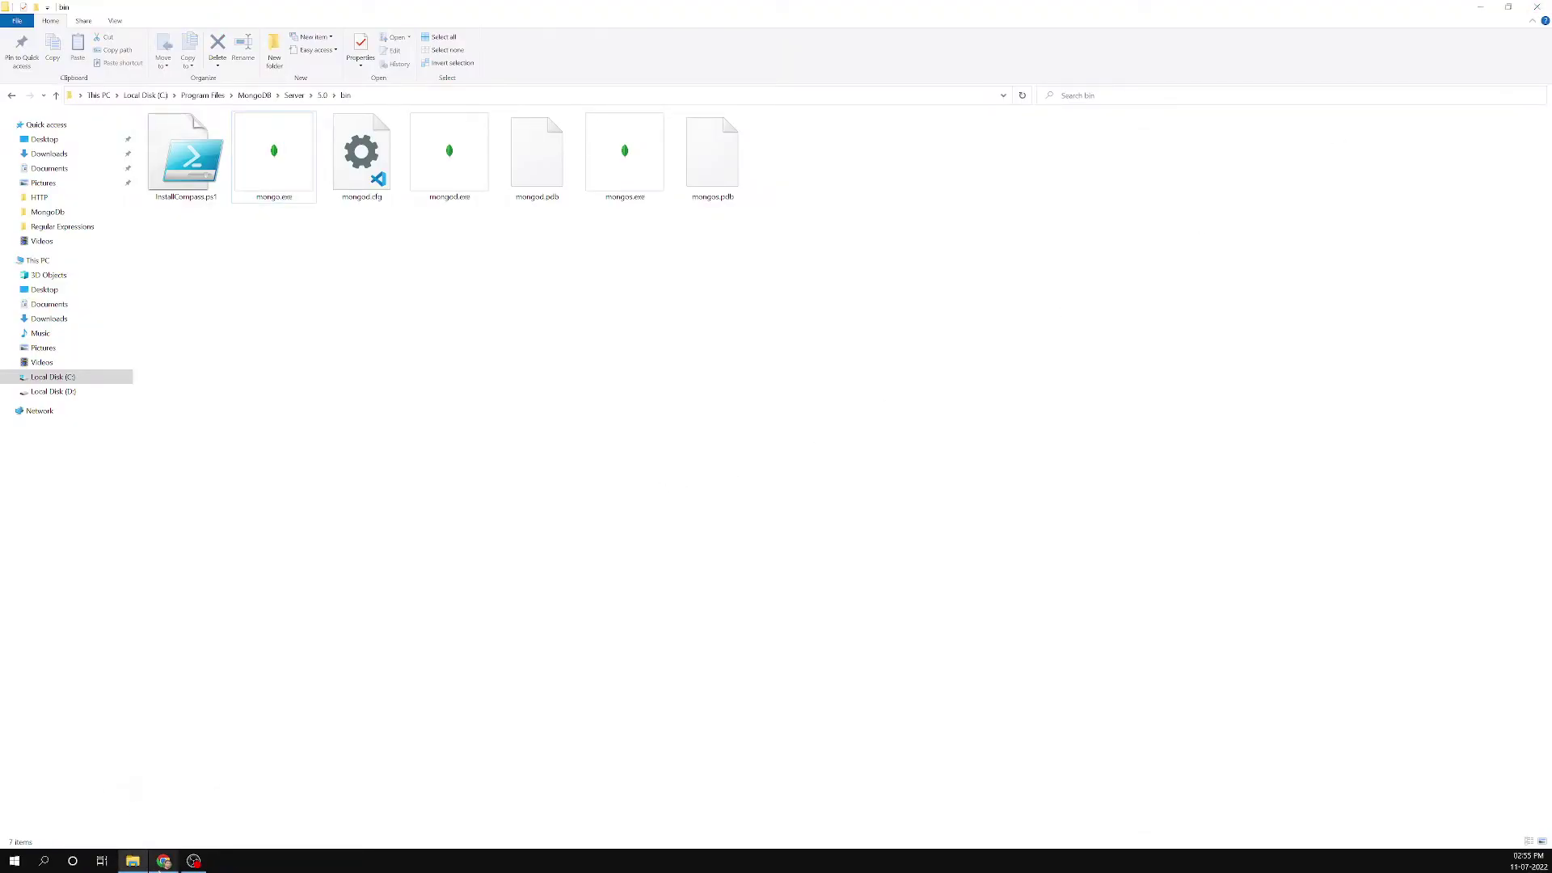
left_click(163, 861)
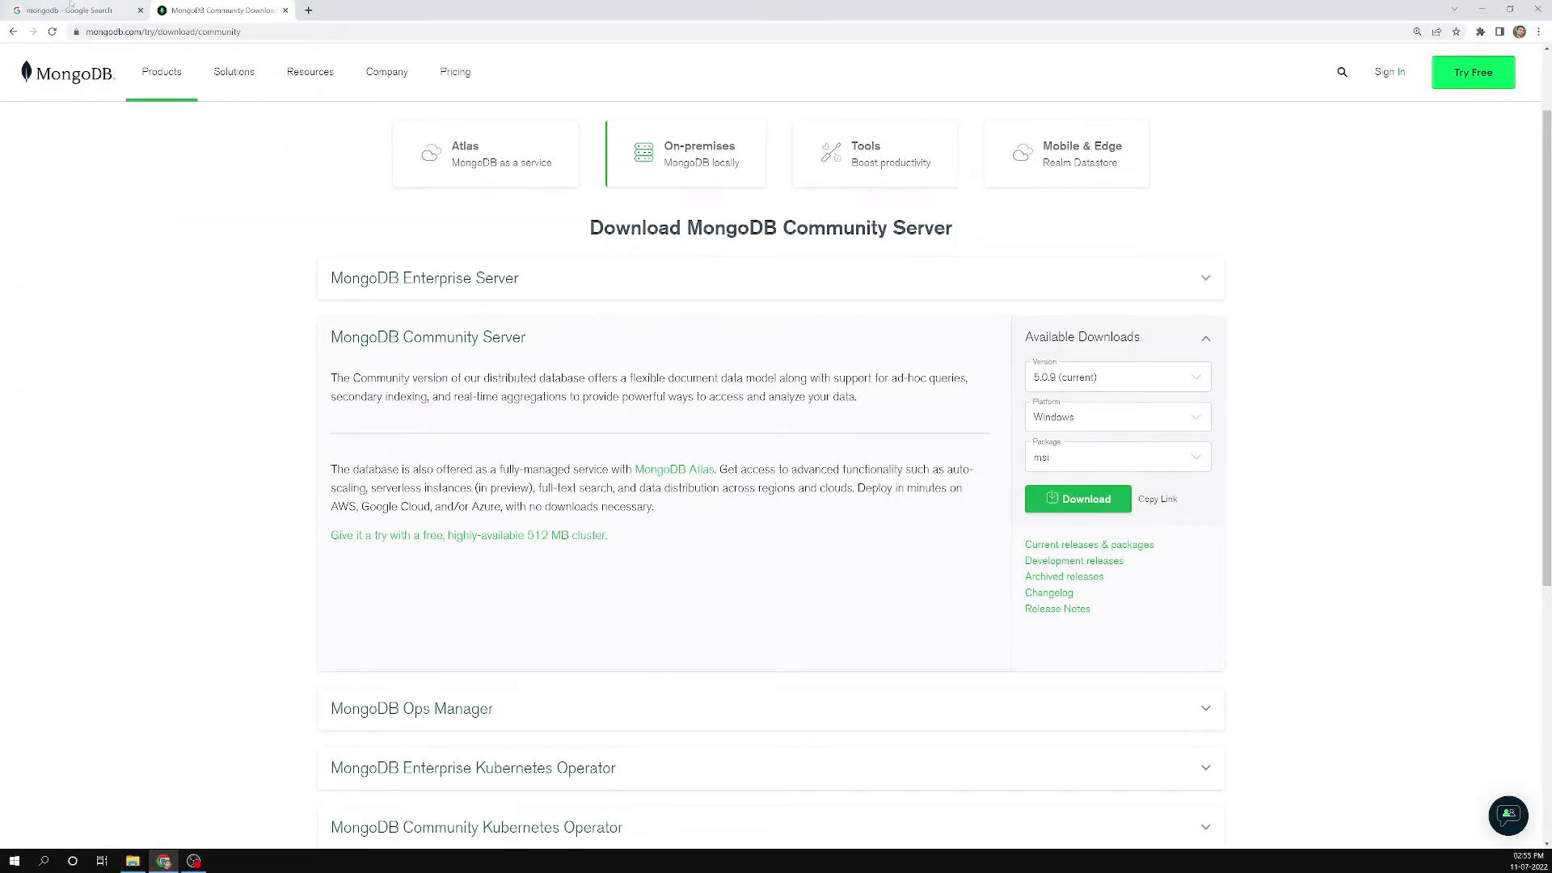
left_click(97, 10)
left_click(150, 73)
type("shell")
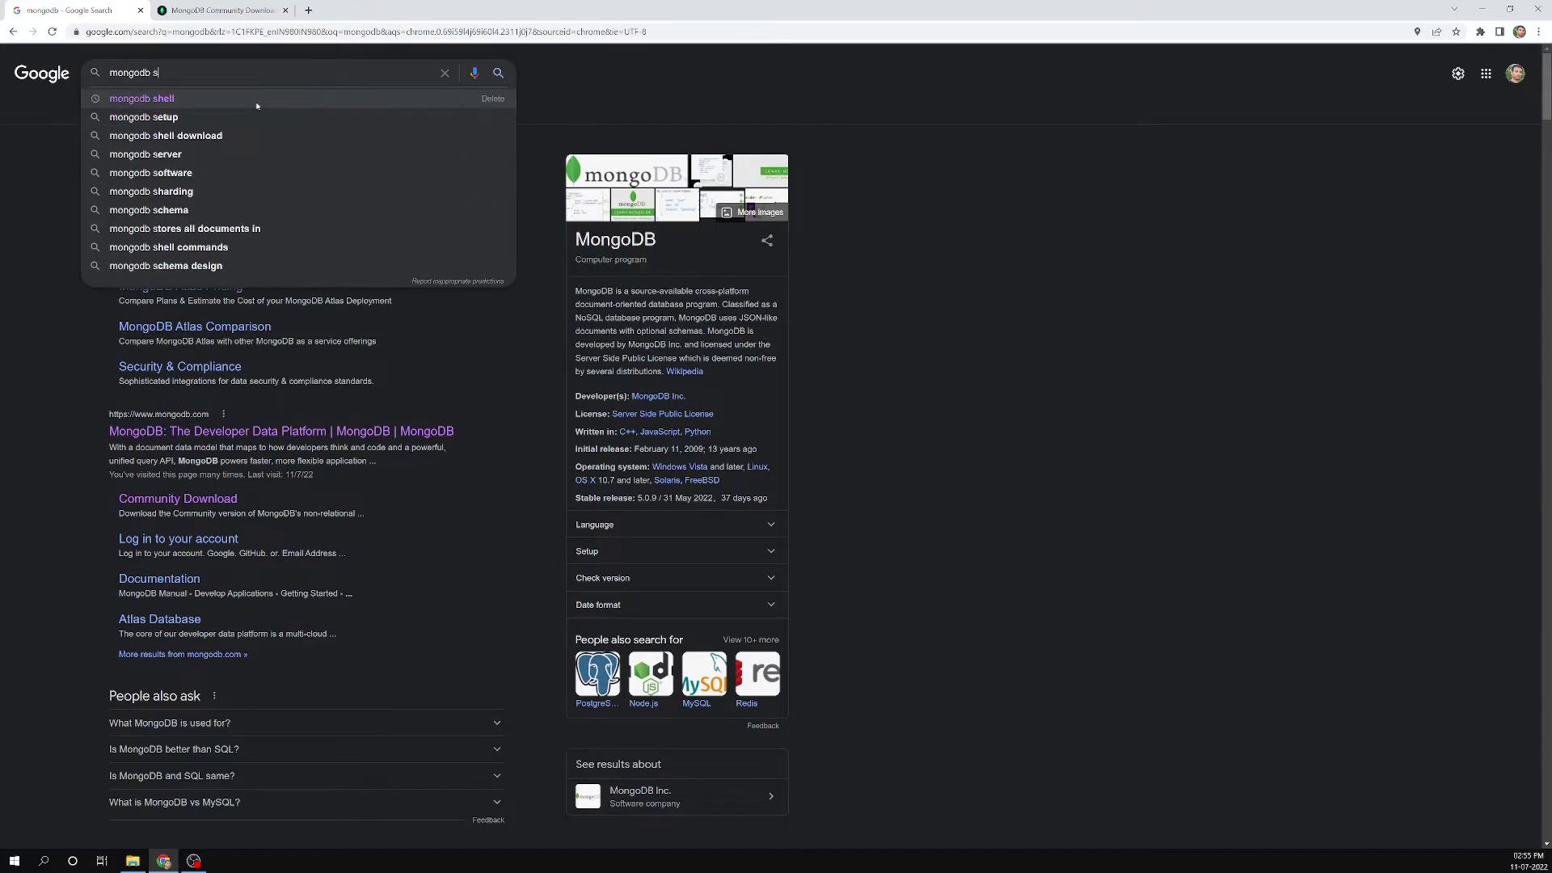
key("Return")
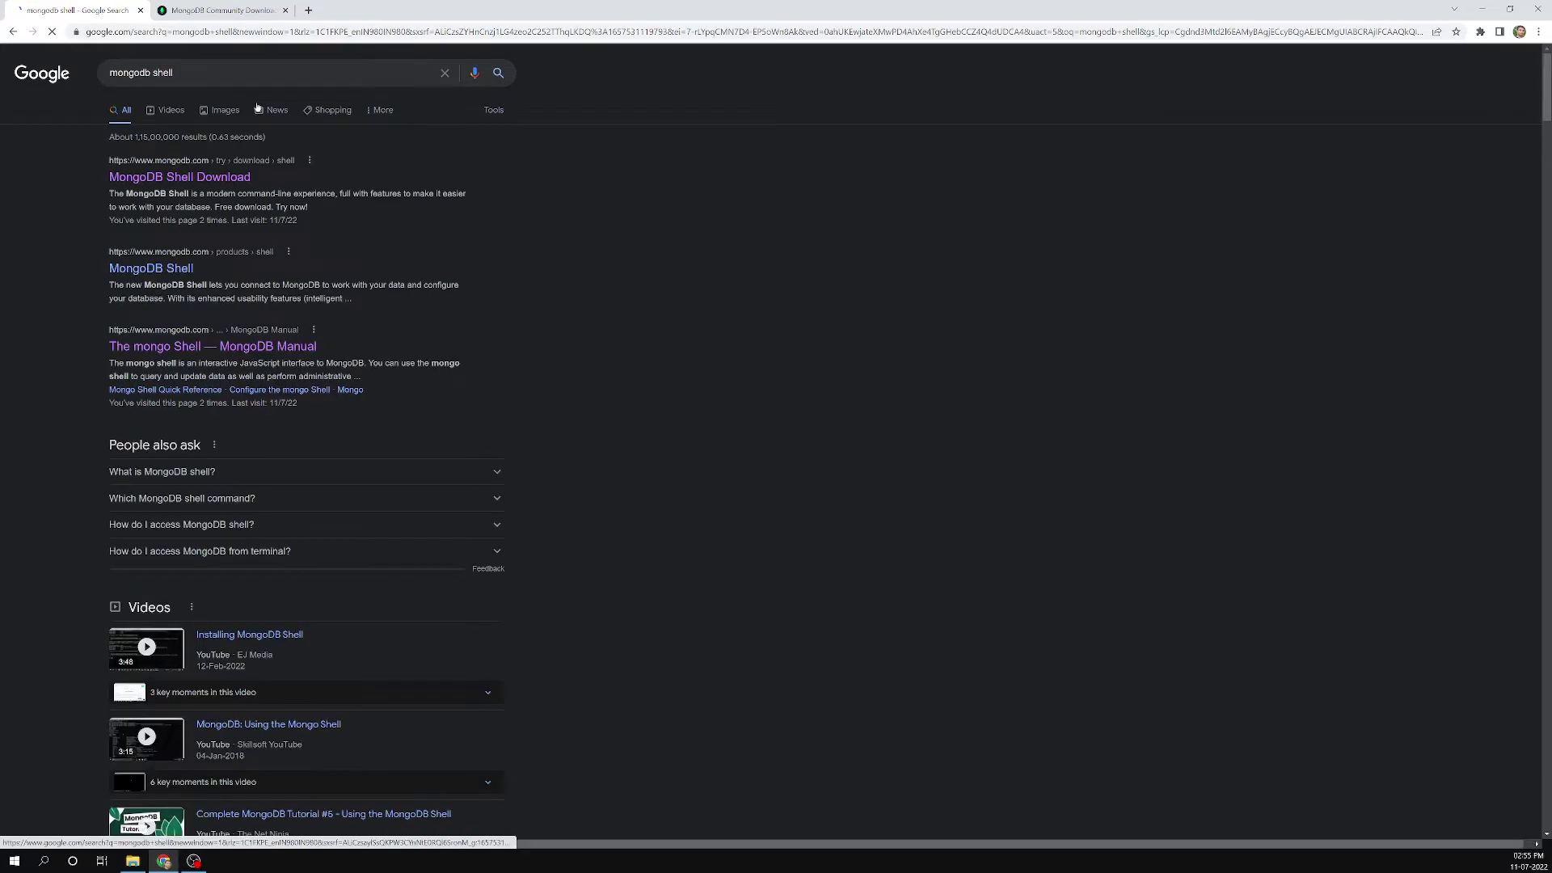
Open the manual page "The mongo Shell" from the search results, keeping it open without the MongoDB Shell Download page.
left_click(202, 178)
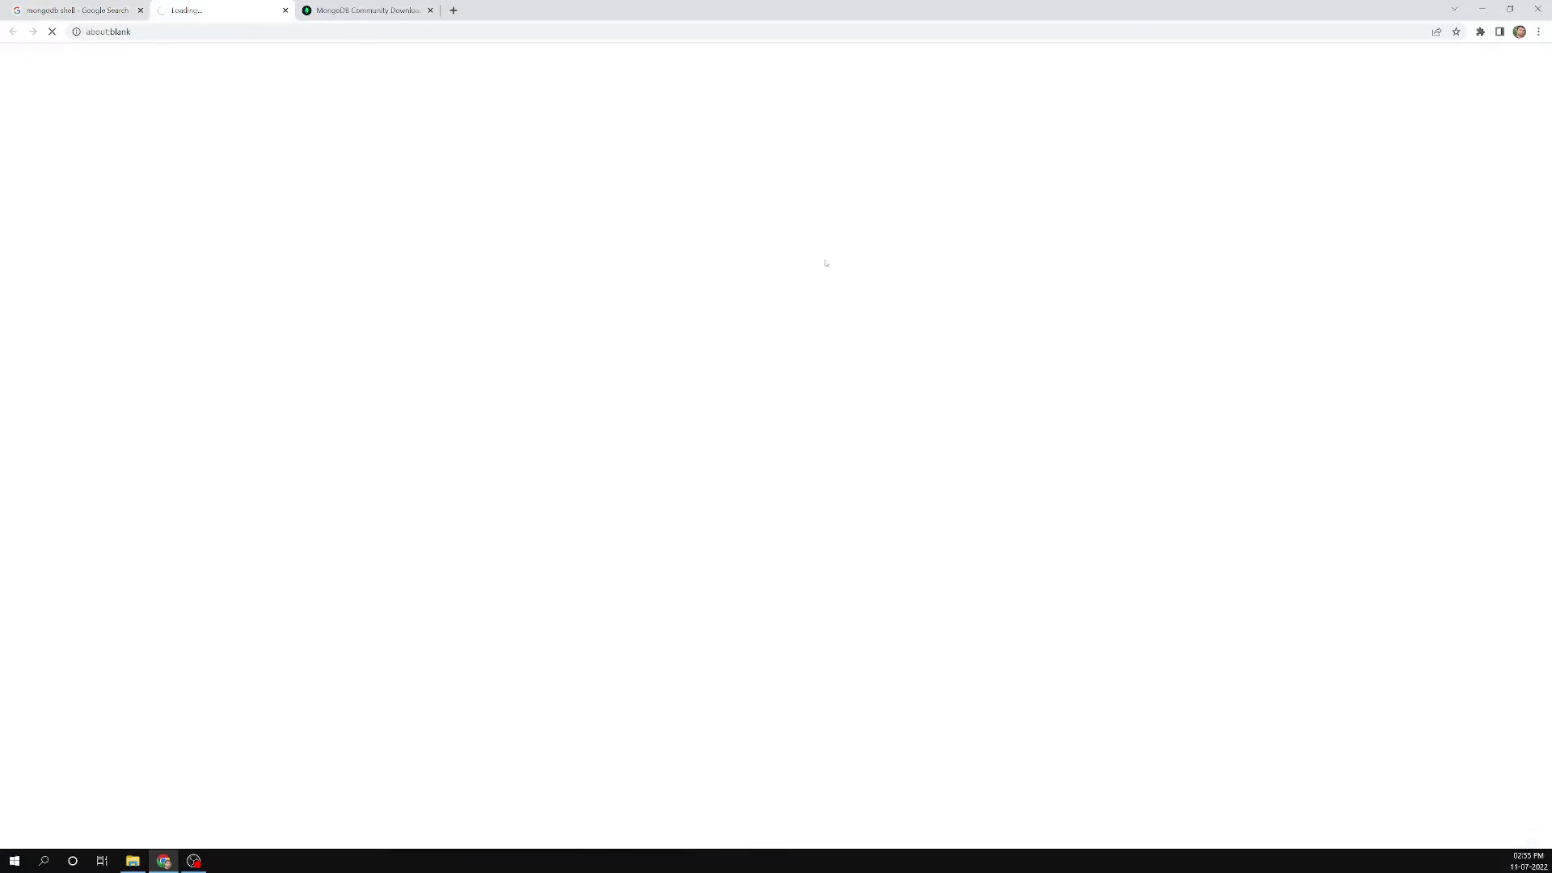
left_click(26, 5)
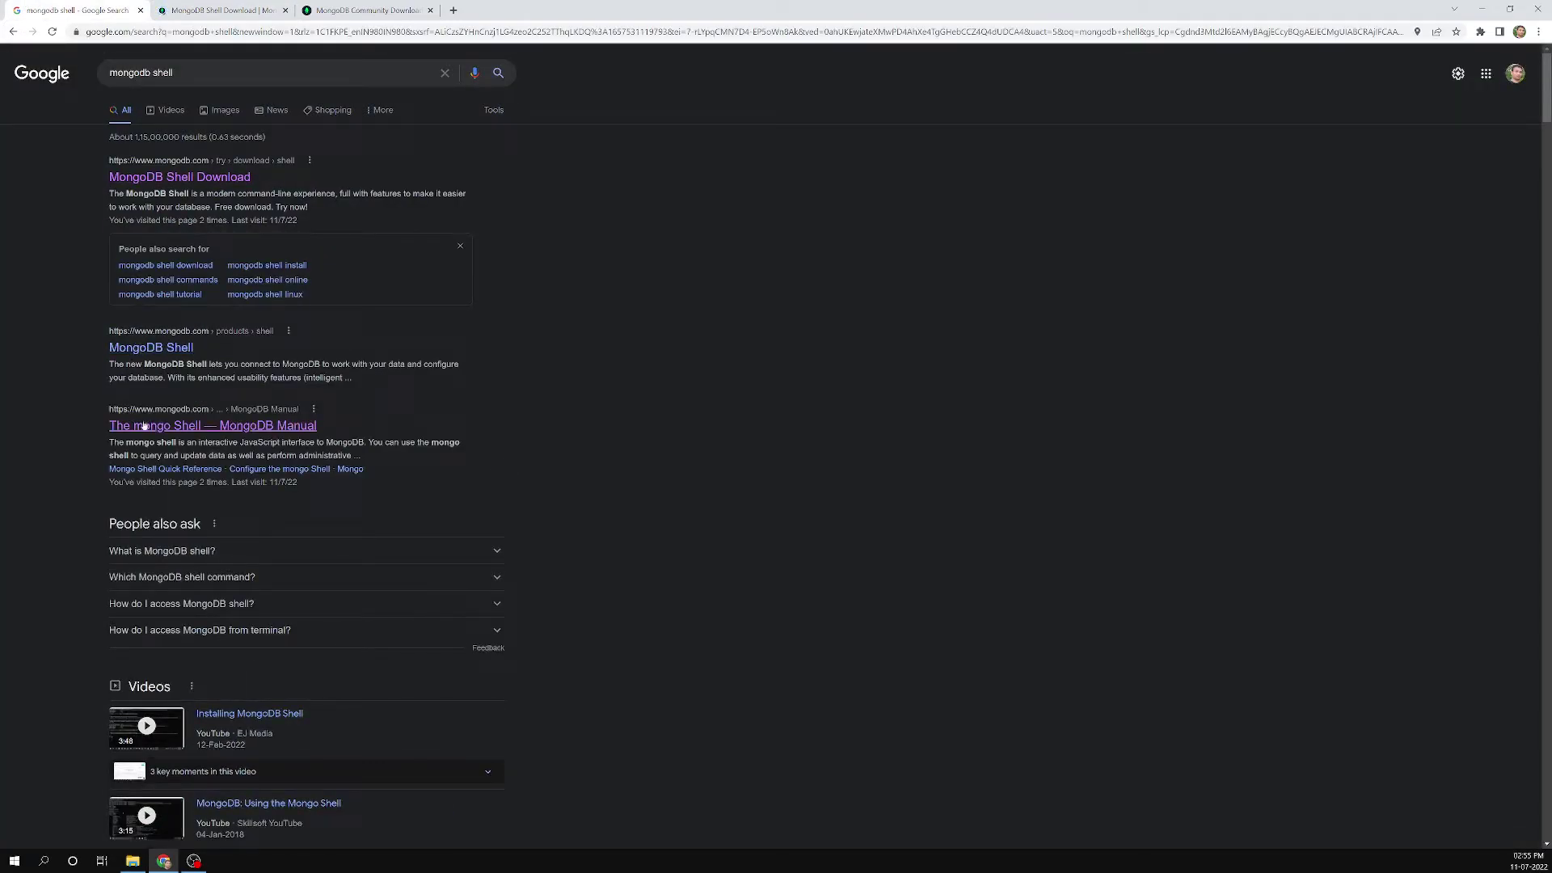
left_click(171, 426)
left_click(264, 7)
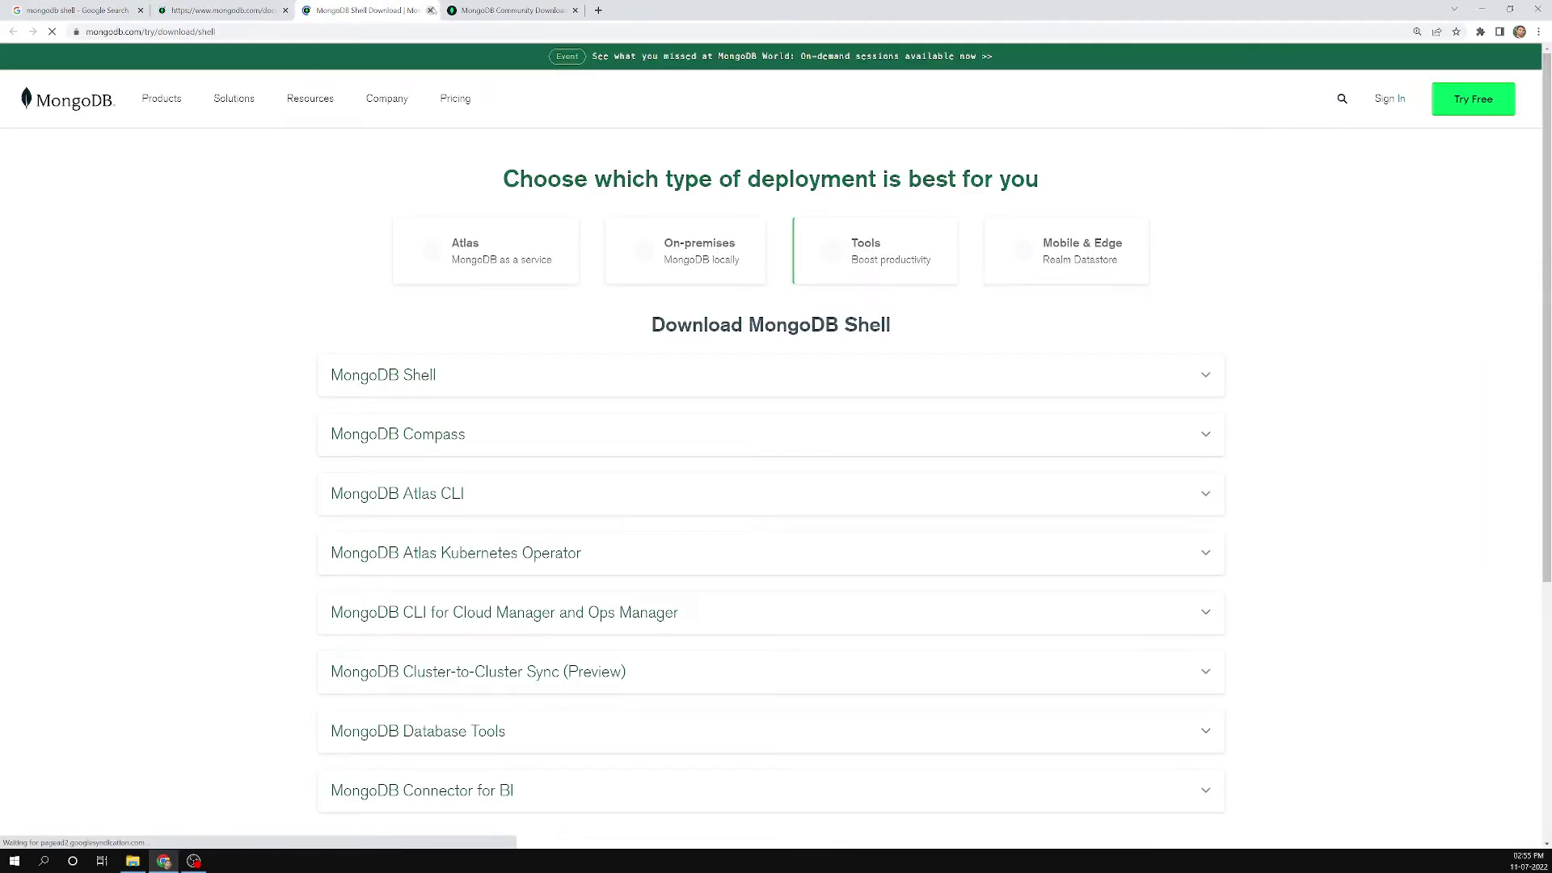
left_click(264, 7)
left_click(430, 10)
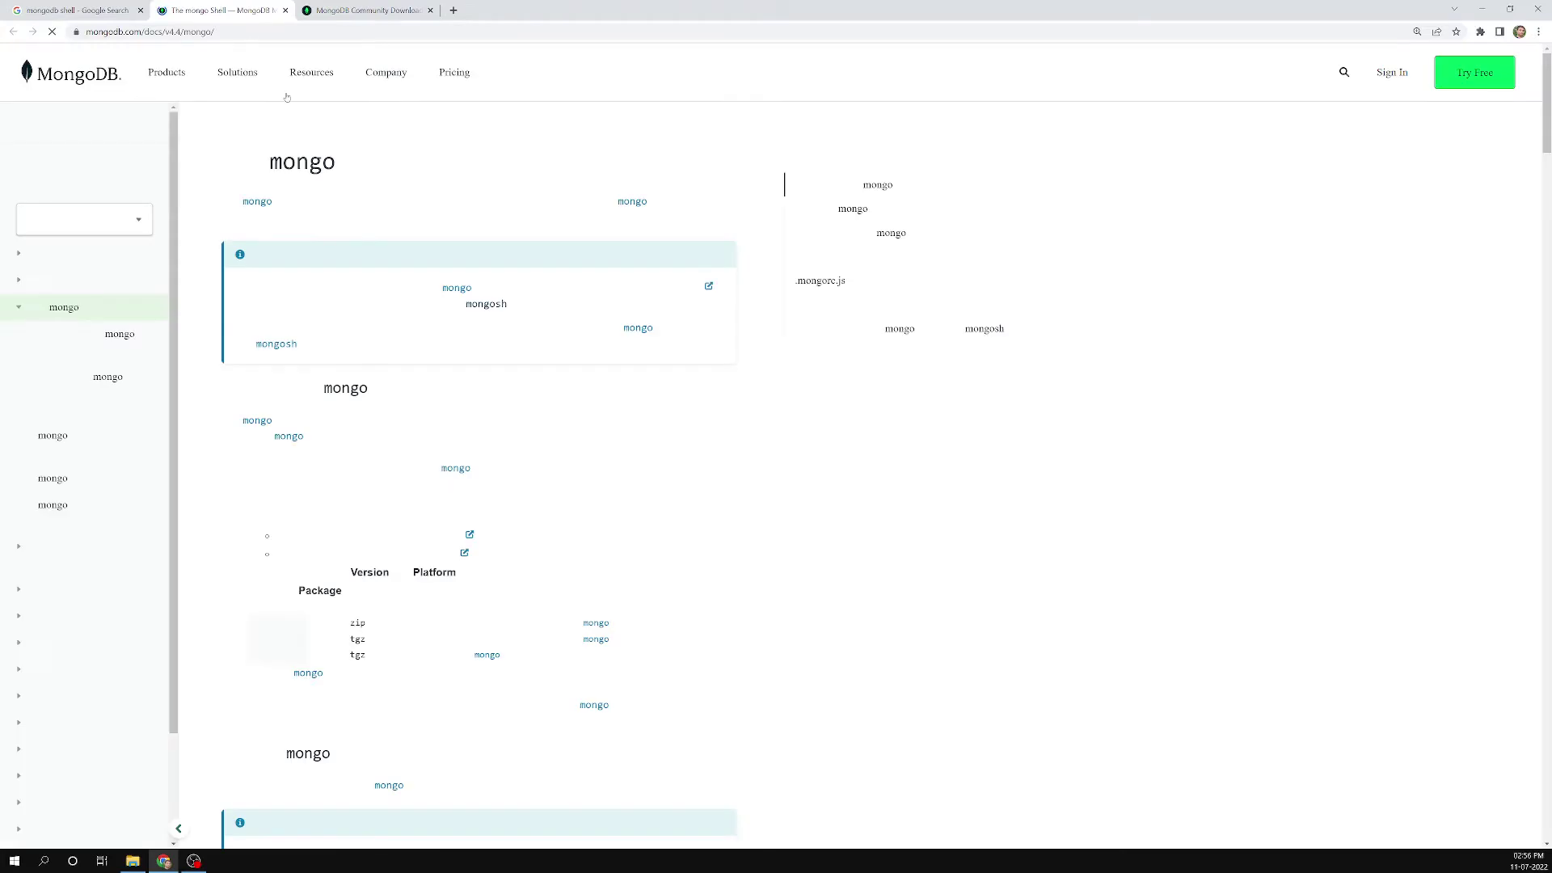
Switch the MongoDB Manual to version 5.0 (current) and read the deprecation note on the Legacy mongo Shell page.
left_click(124, 234)
left_click(48, 294)
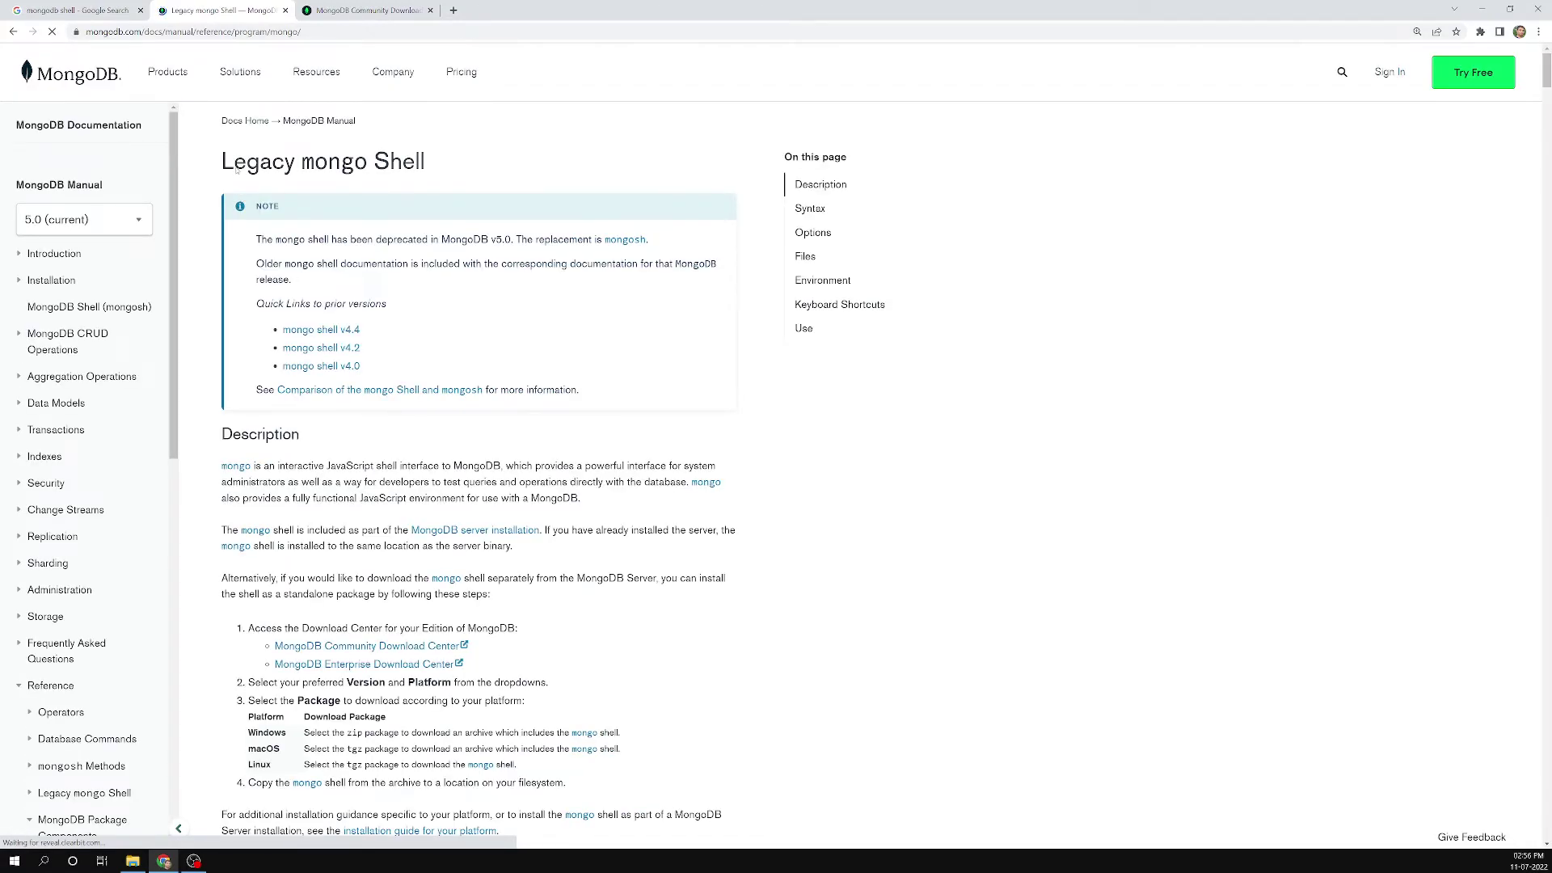
left_click_drag(246, 162, 529, 161)
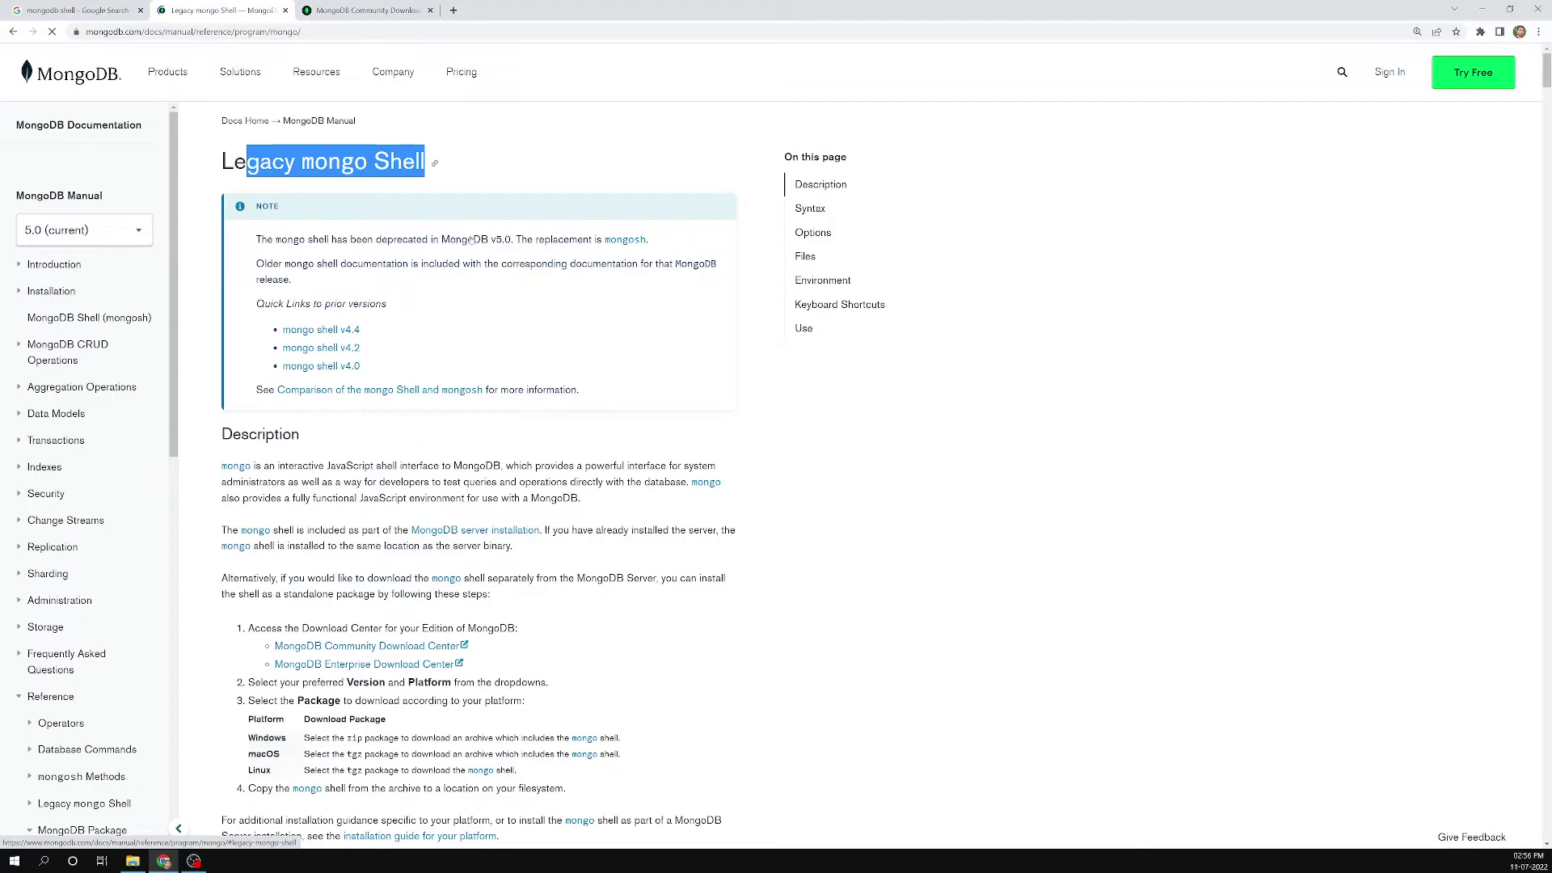
left_click_drag(323, 239, 471, 239)
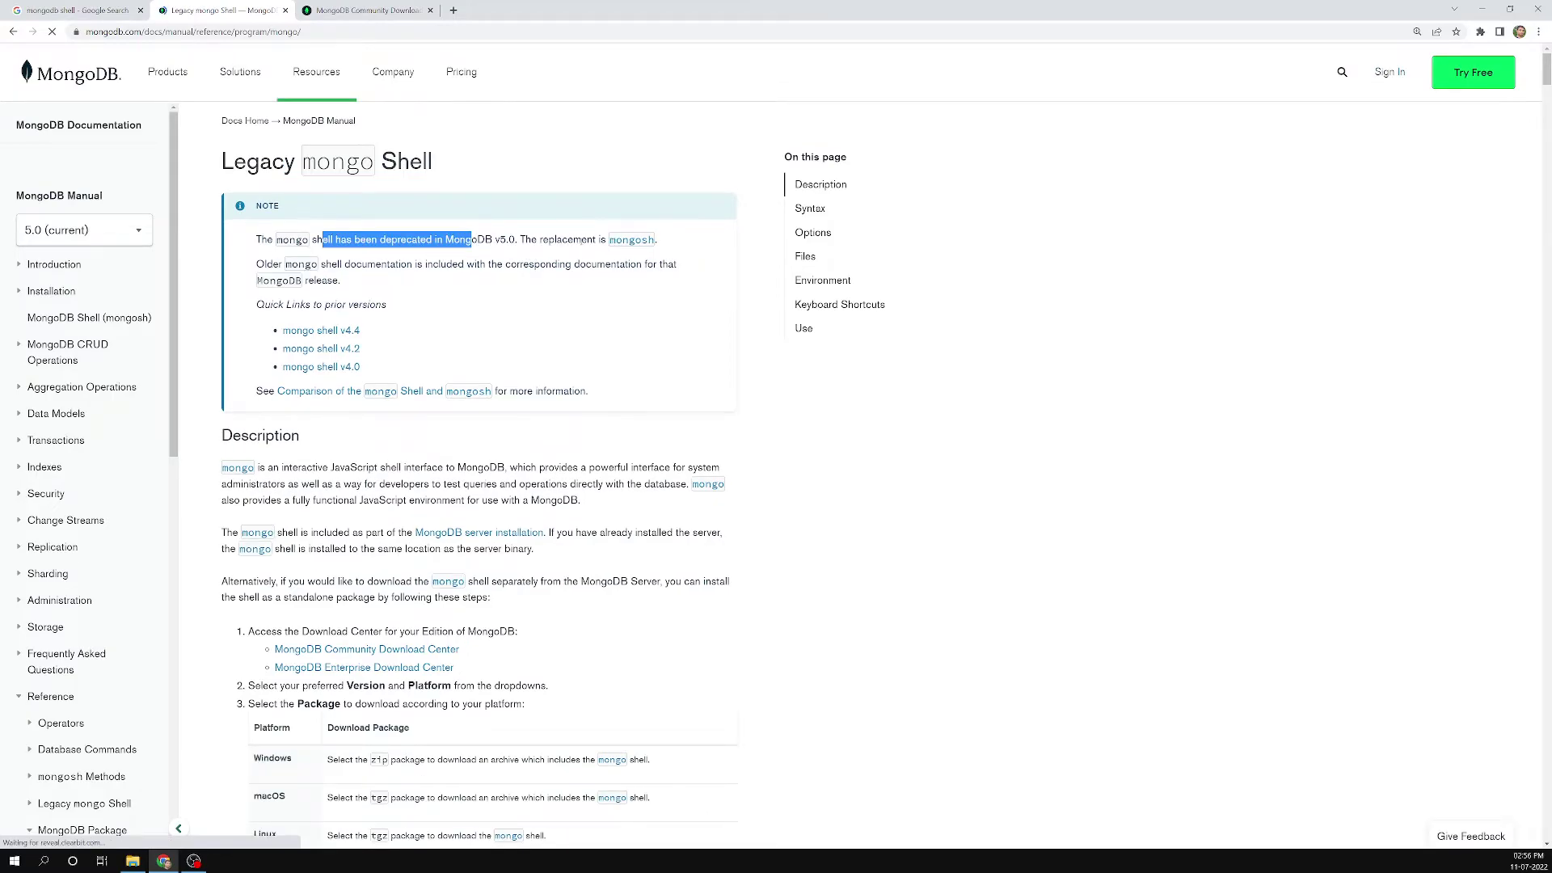
Follow the mongosh link to the Install mongosh page and review its prerequisites and Windows install procedure.
left_click(631, 239)
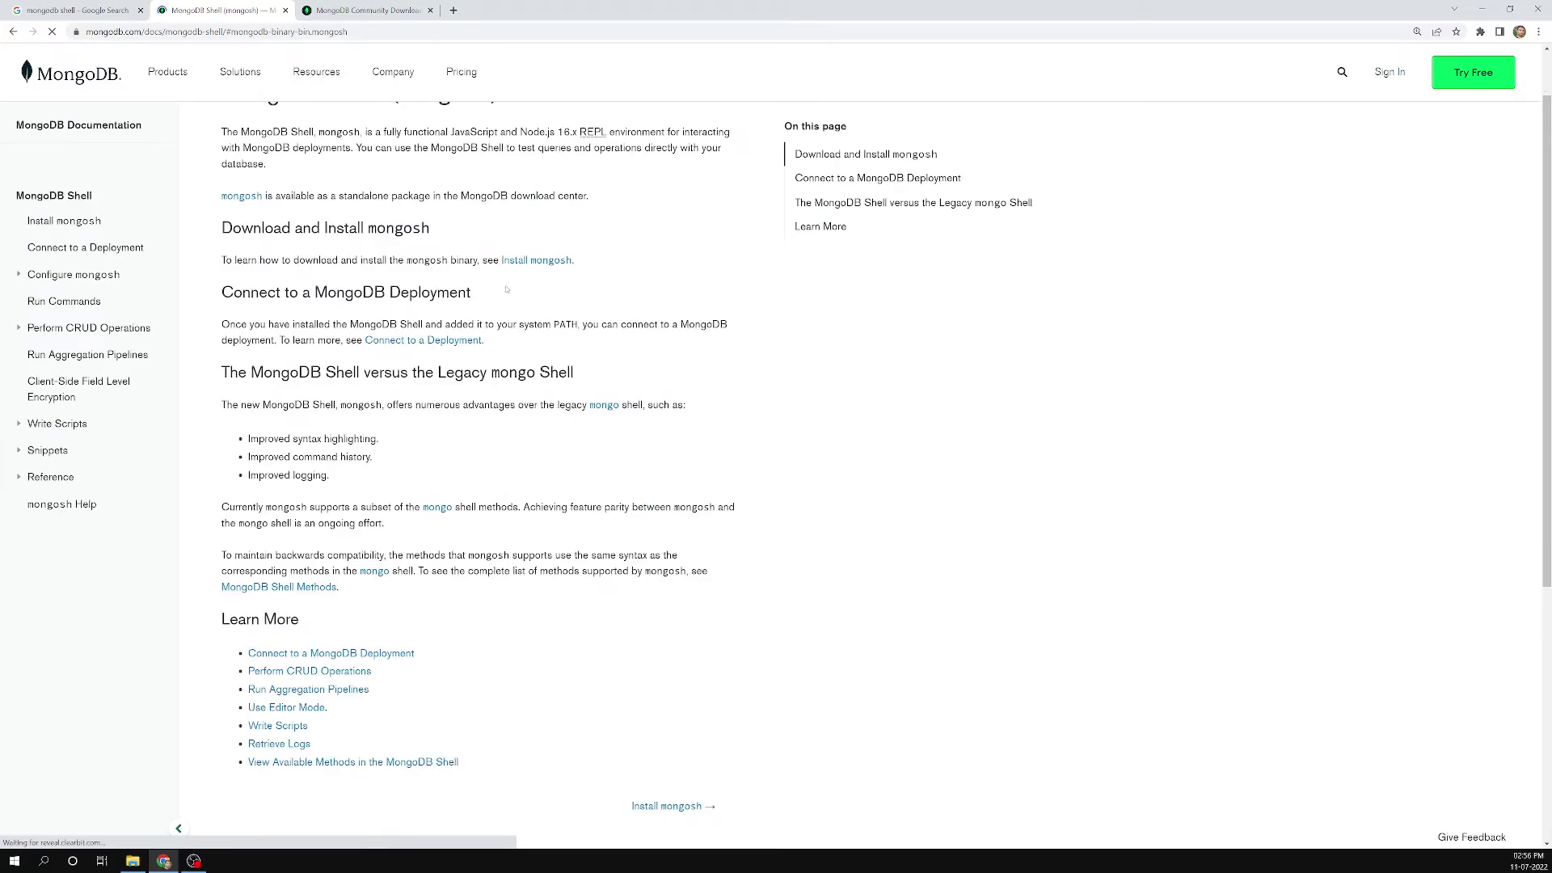
left_click(536, 262)
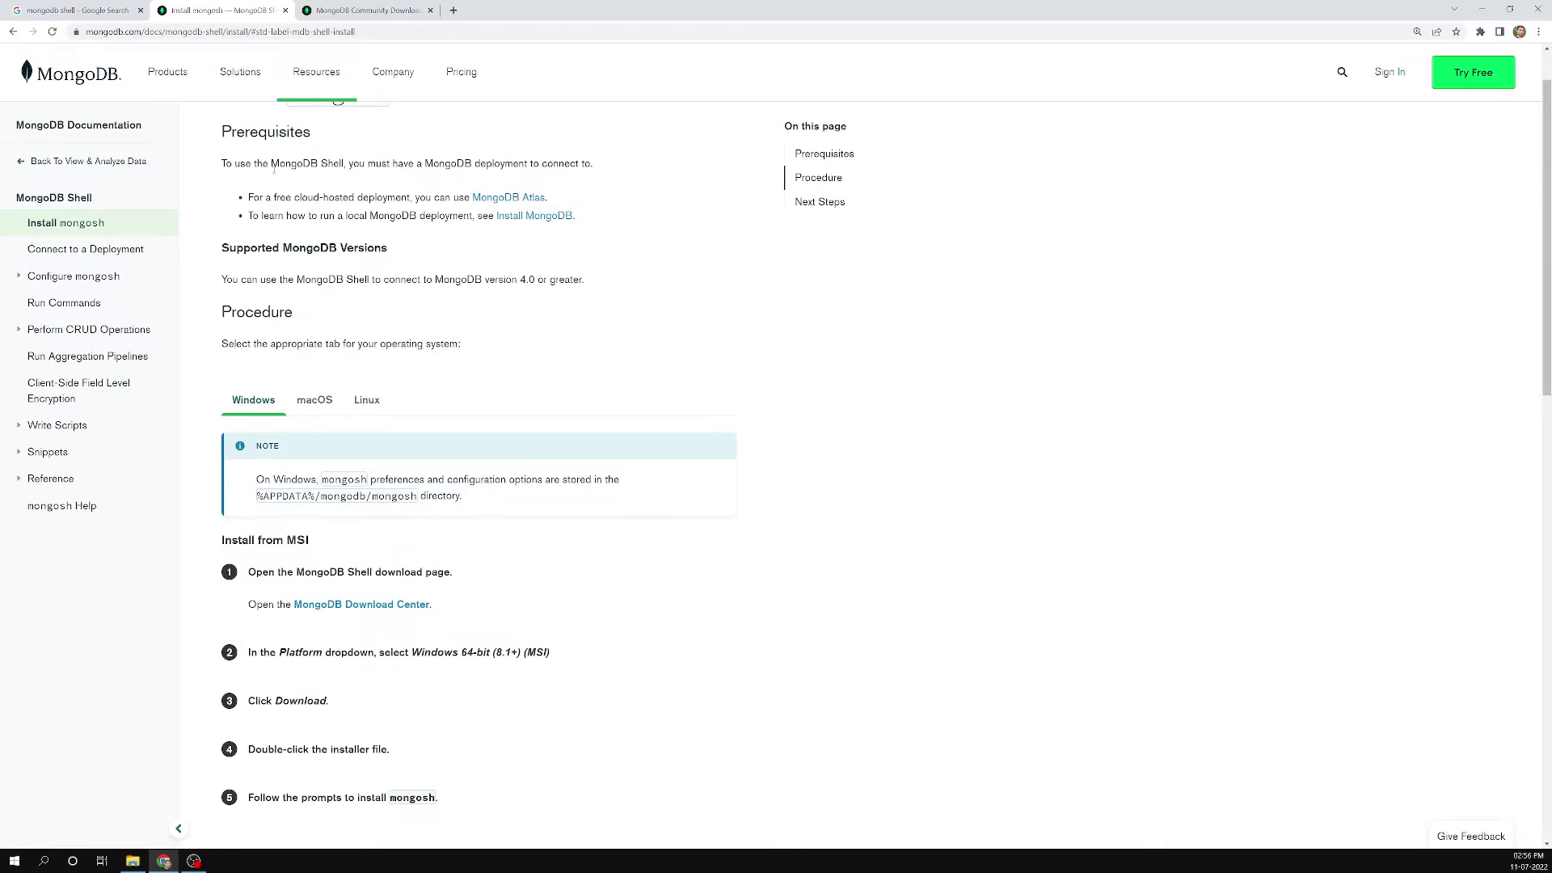
scroll(315, 390, "up", 1)
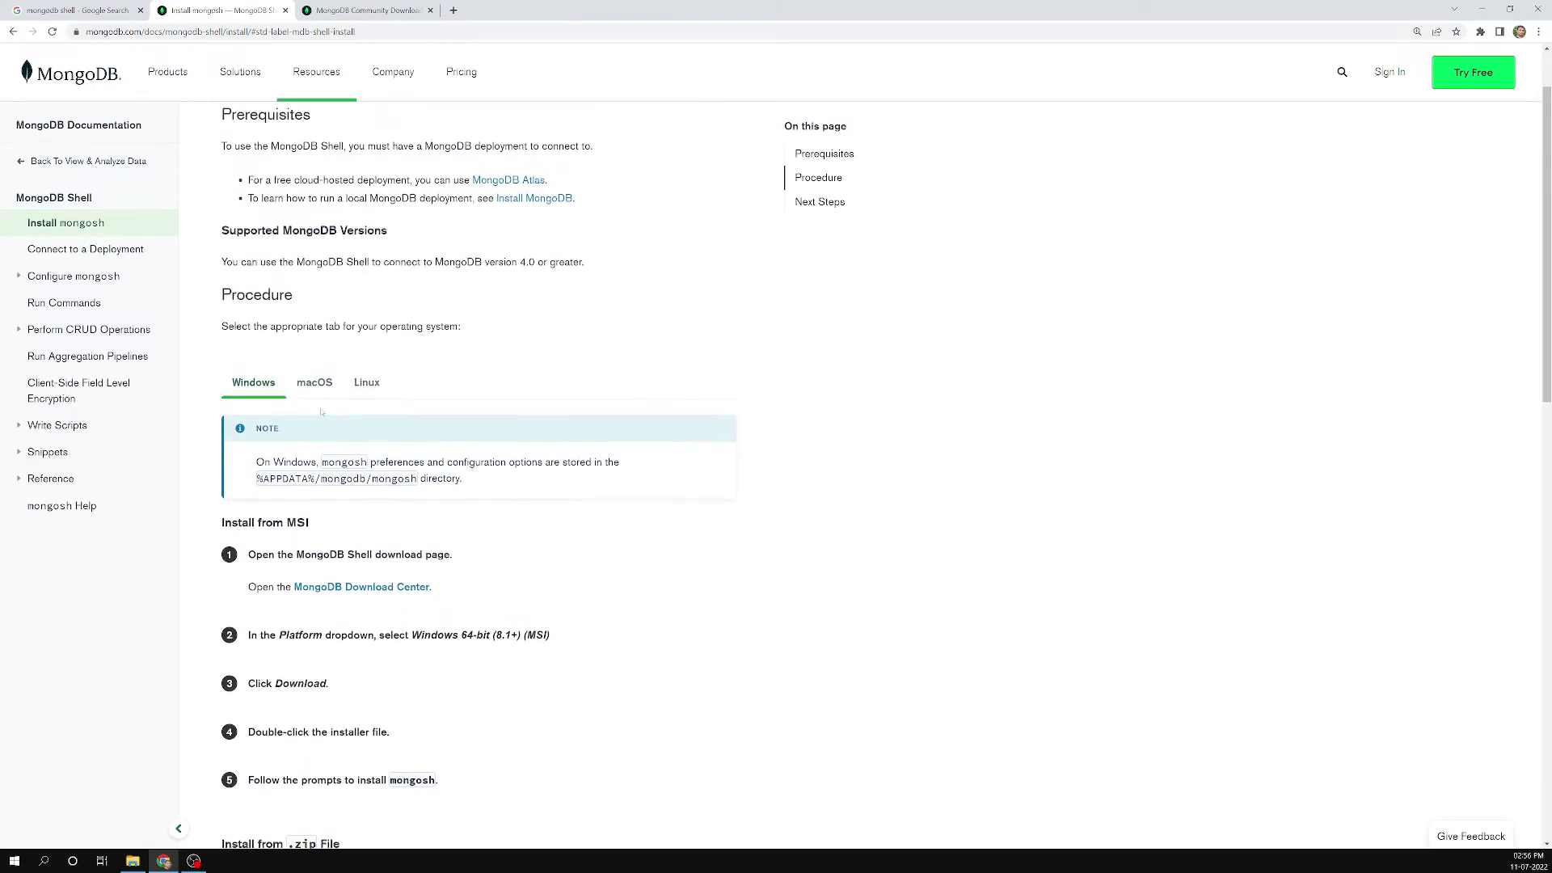
left_click_drag(249, 258, 459, 259)
left_click_drag(278, 277, 475, 276)
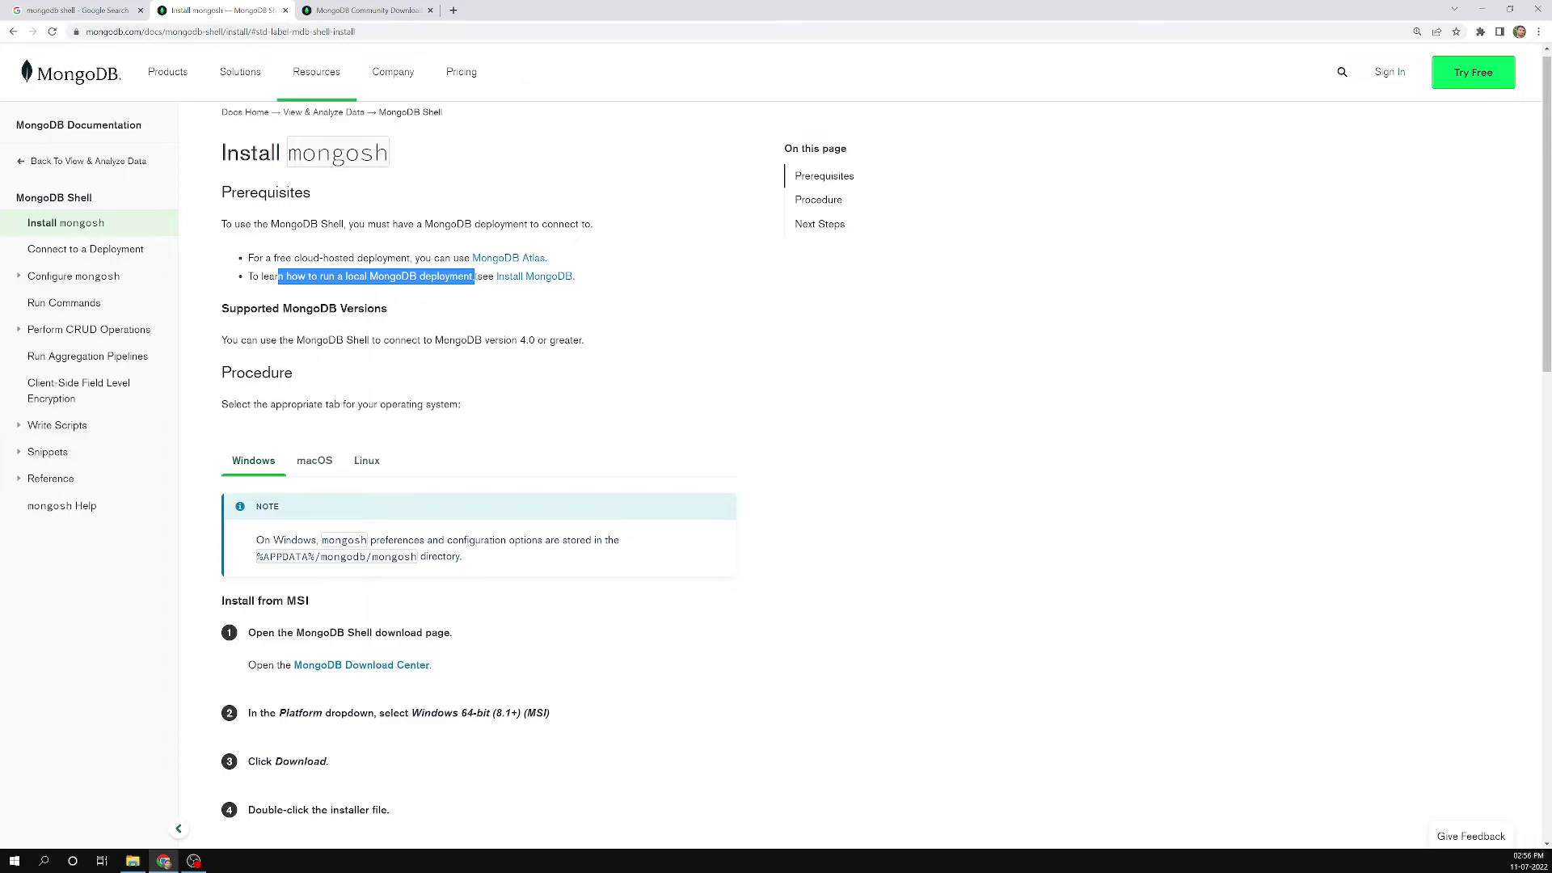
left_click(371, 287)
left_click_drag(259, 276, 465, 276)
scroll(239, 306, "down", 2)
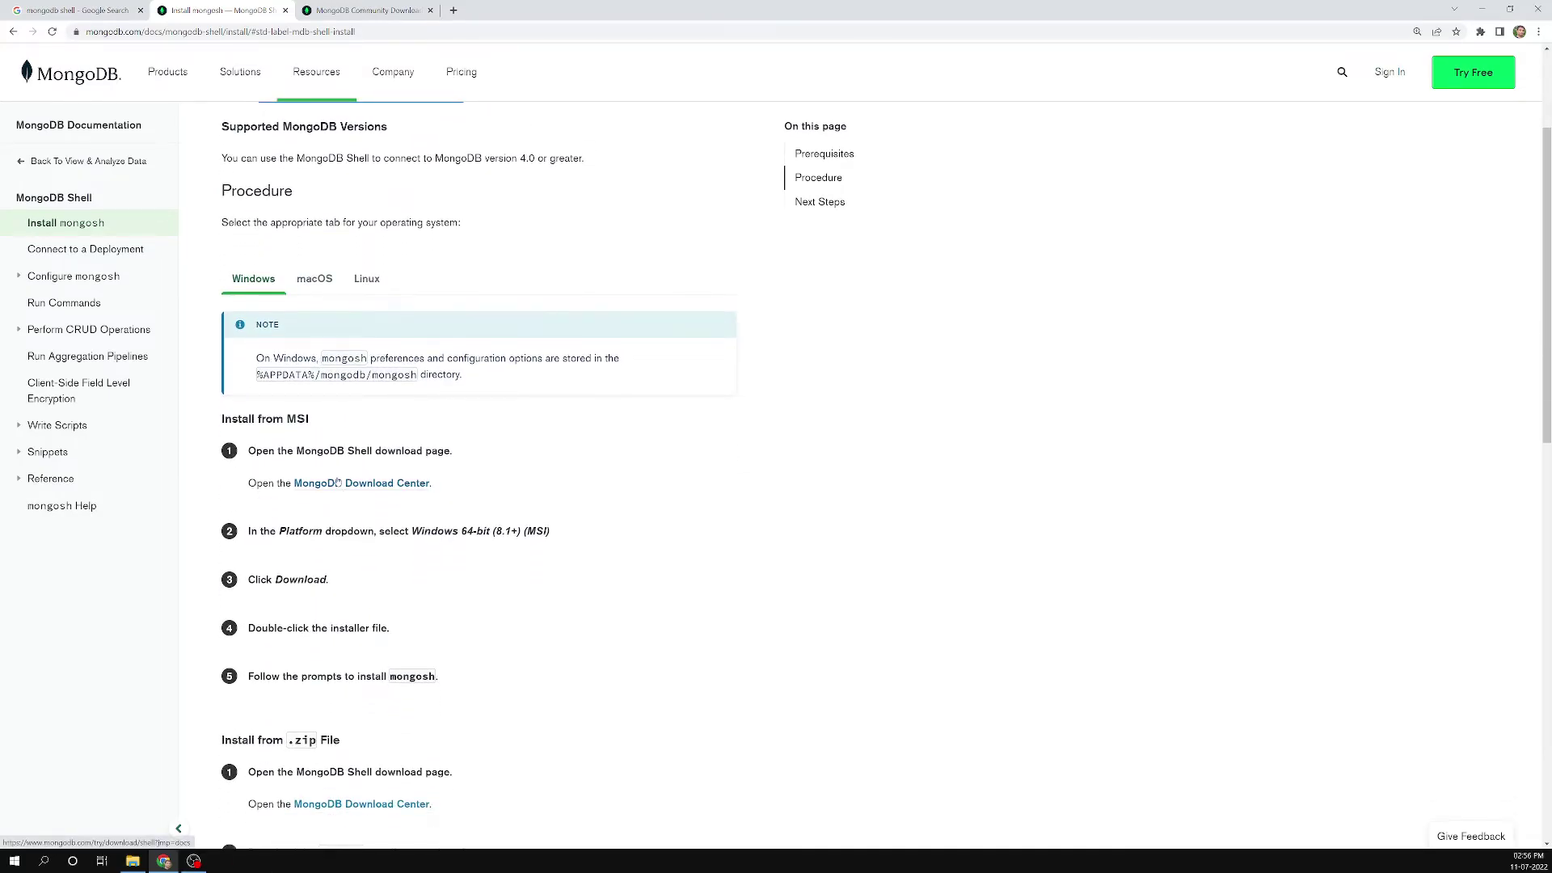
From the MongoDB Download Center, download MongoDB Shell 1.5.0 for the platform Windows 64-bit (8.1+) (MSI).
left_click(338, 483)
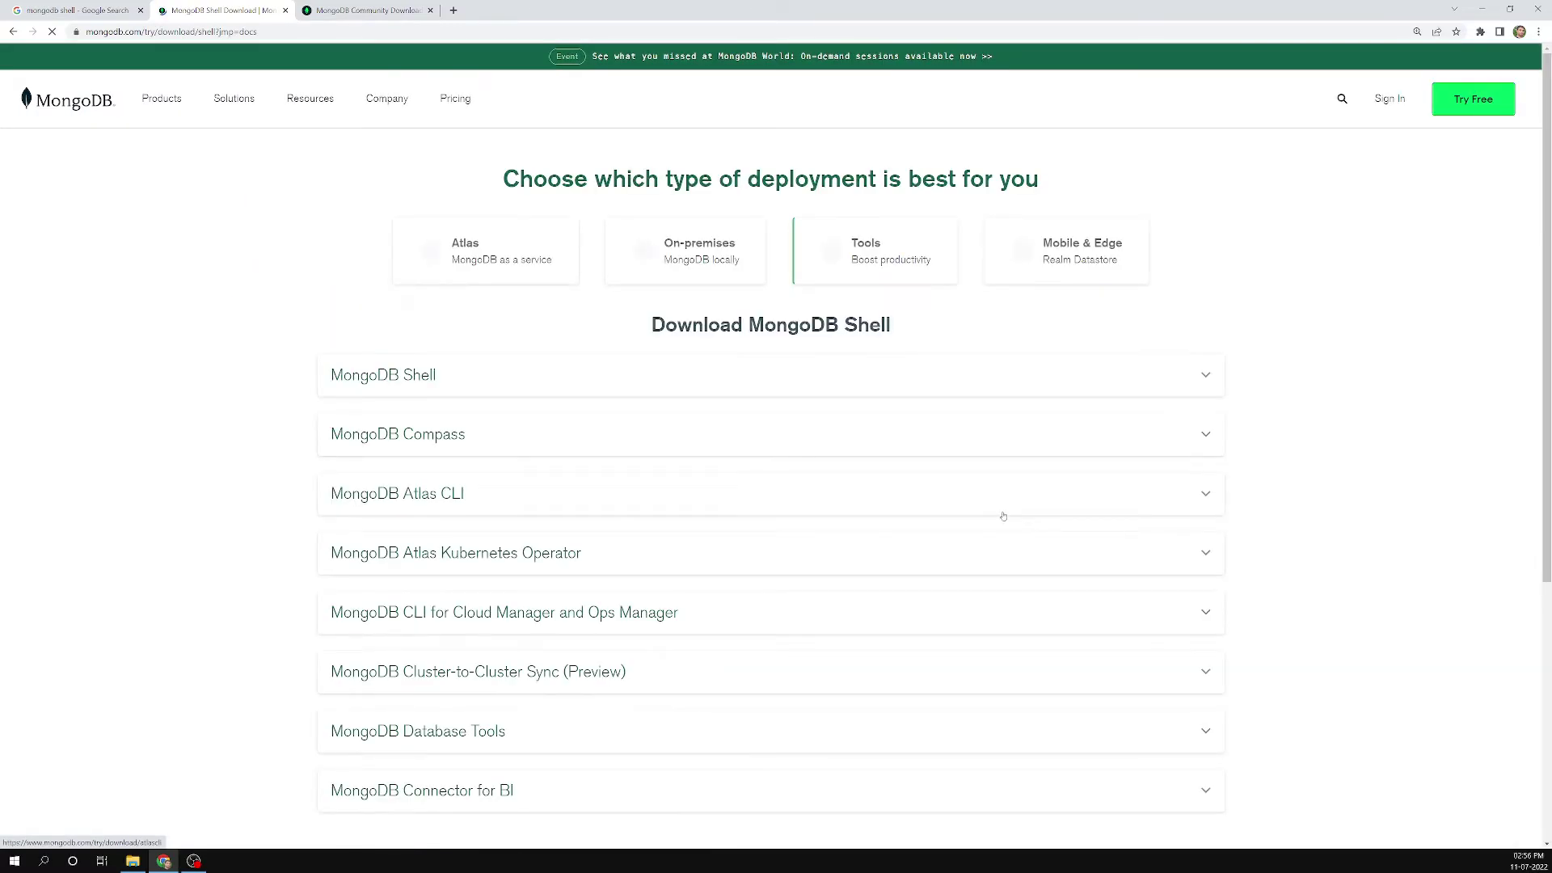
left_click(422, 374)
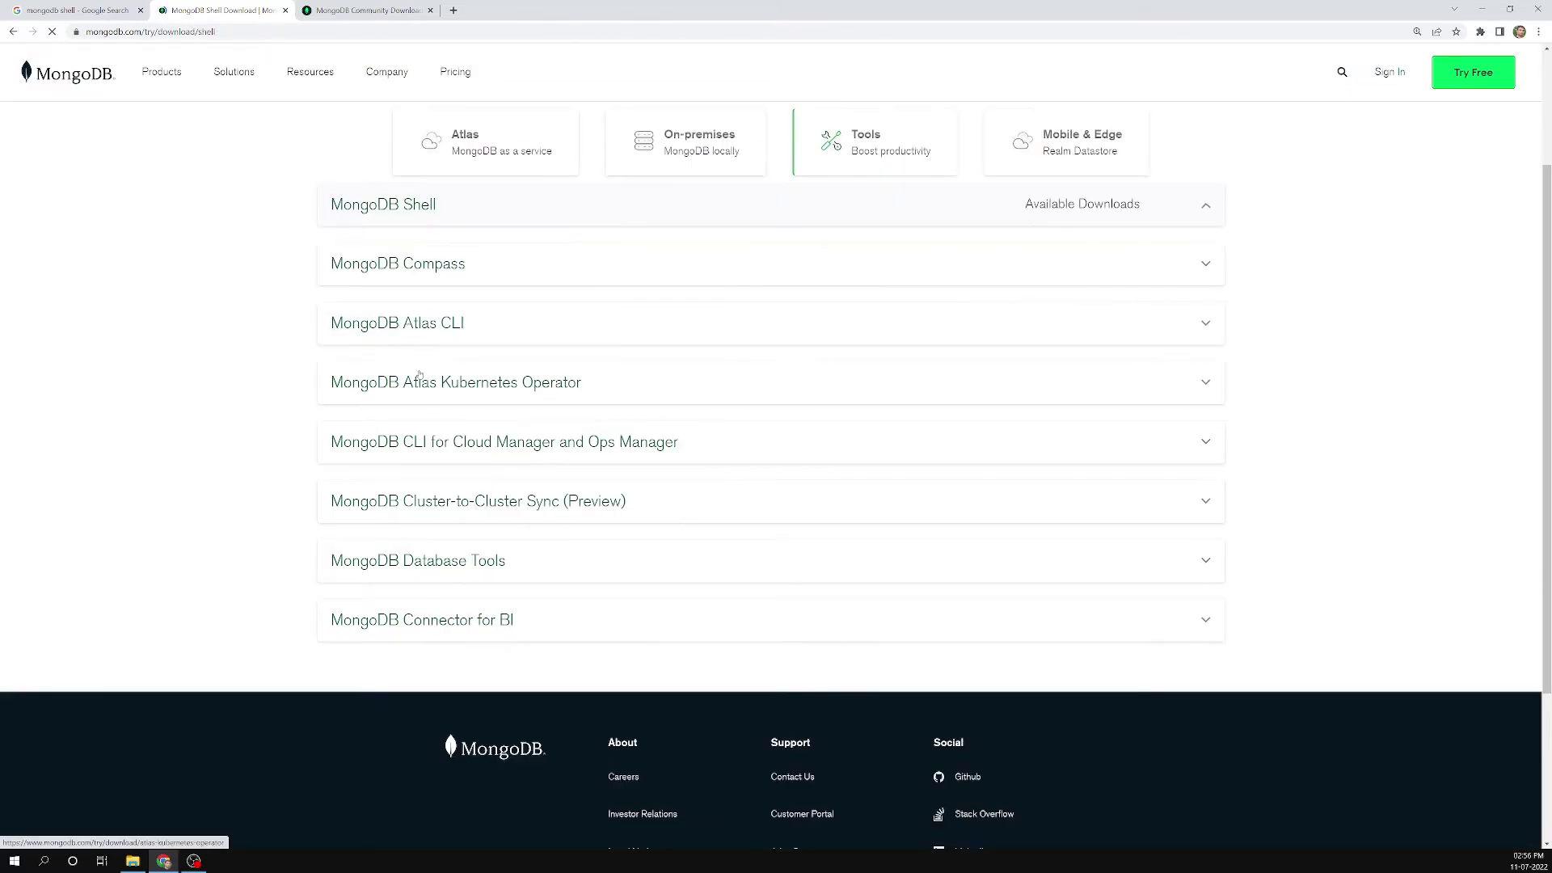
left_click_drag(1071, 246, 1029, 244)
left_click(1077, 307)
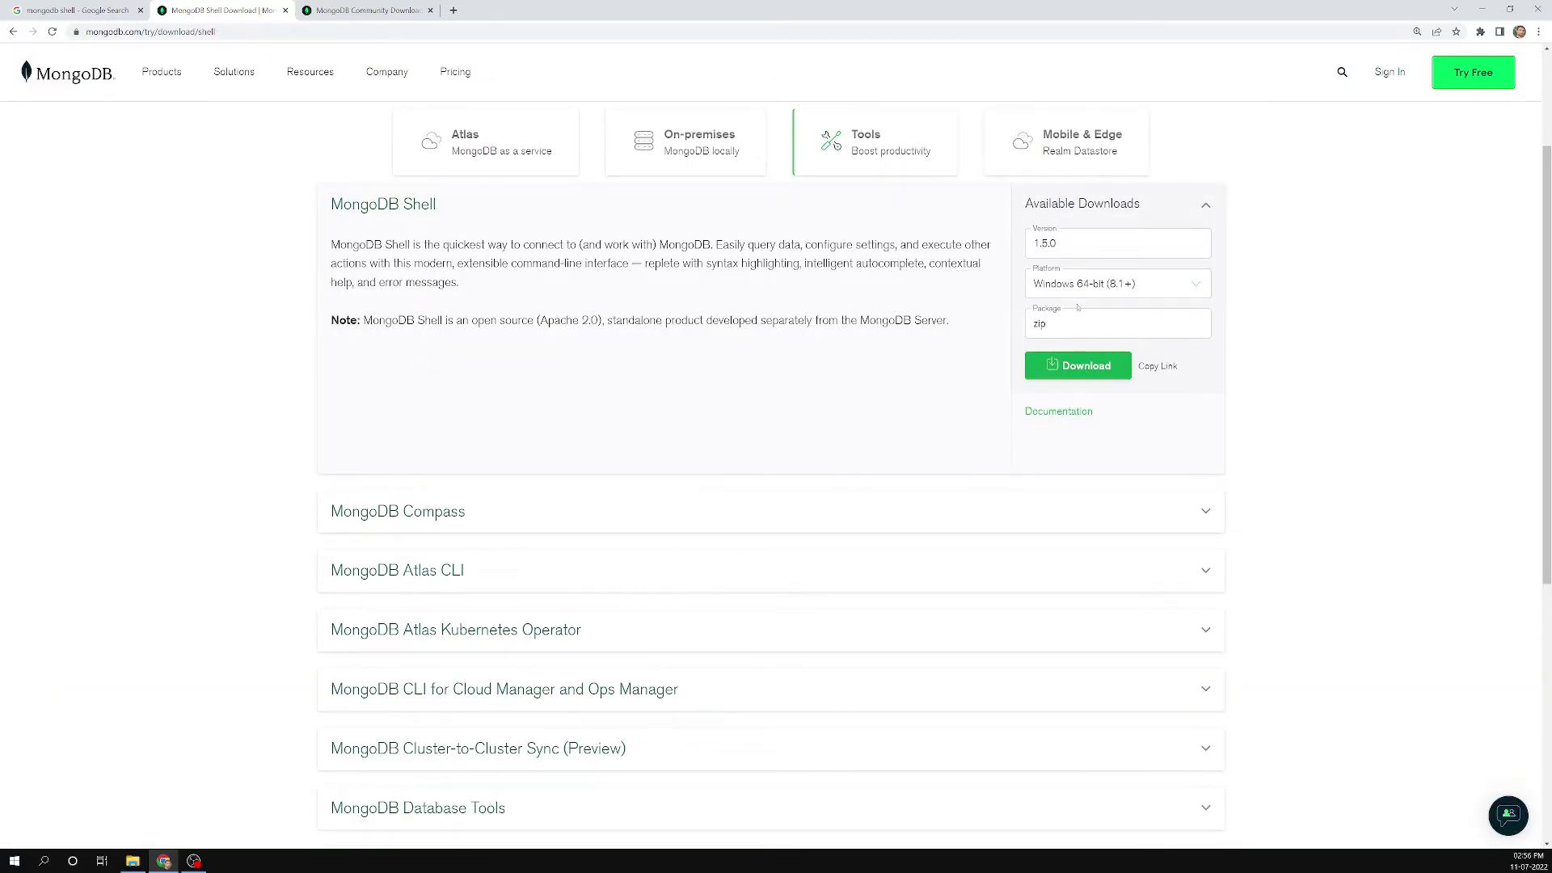
left_click(1119, 284)
left_click(1110, 315)
left_click(1051, 368)
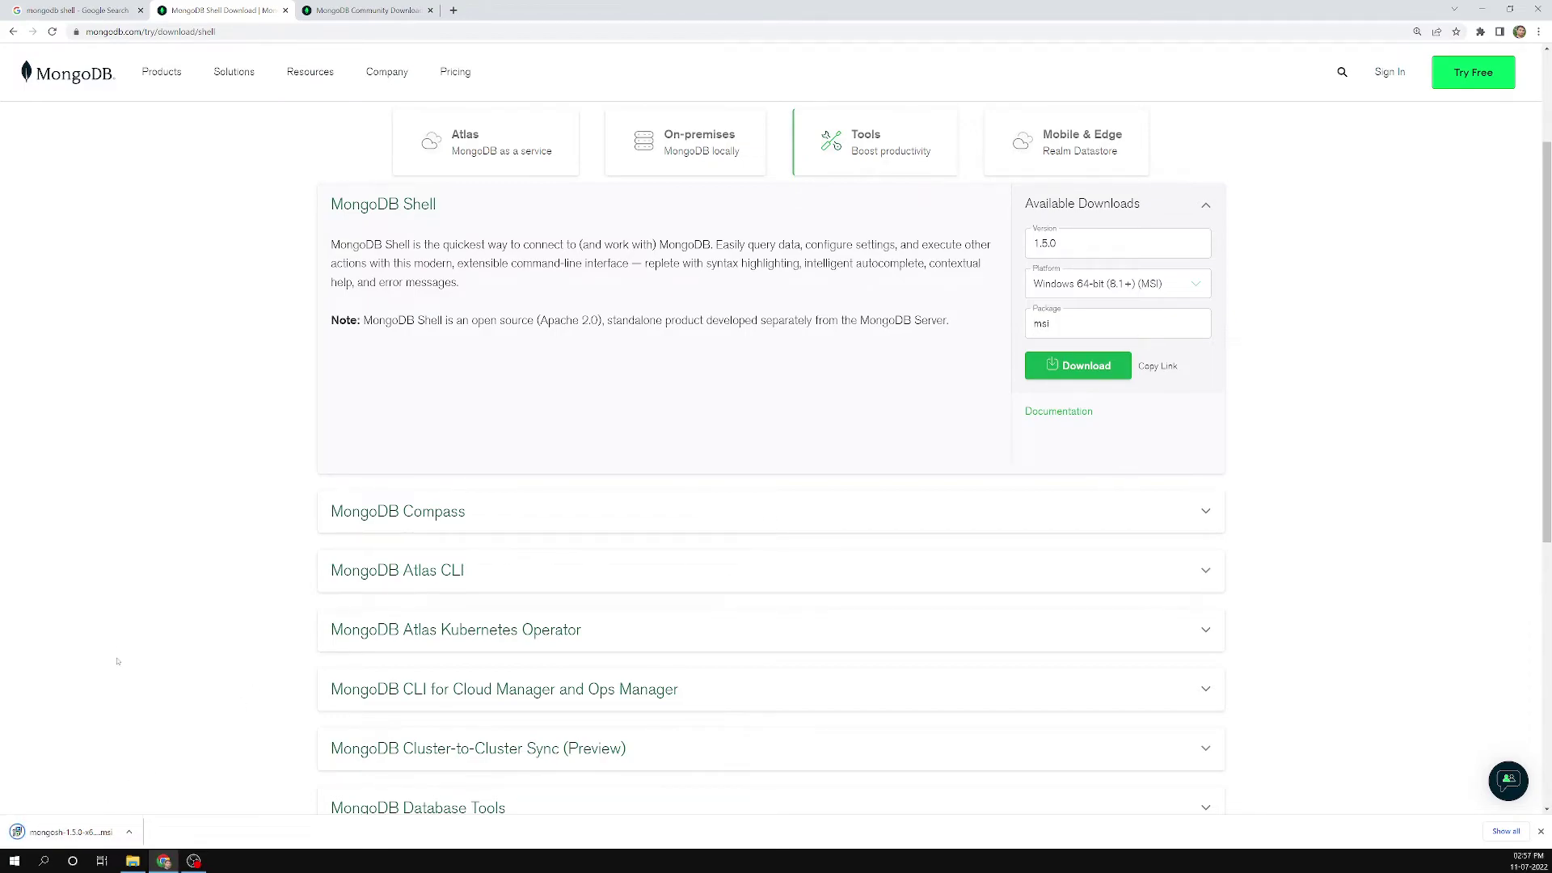
Run the downloaded mongosh installer, copy the default destination path and complete the MongoDB Shell installation in that folder.
left_click(68, 832)
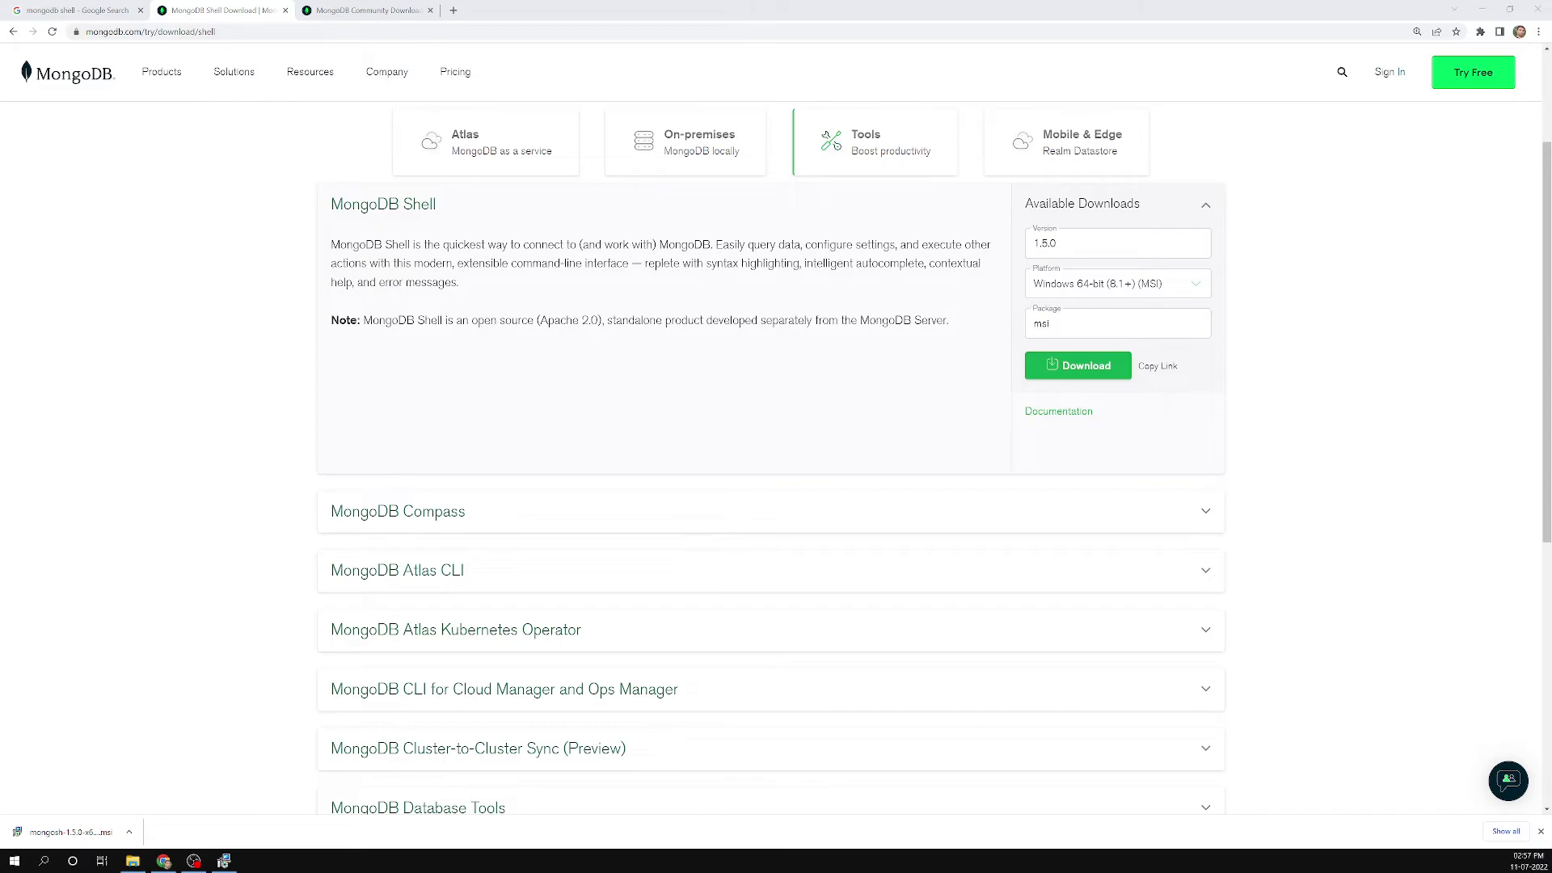
left_click(769, 402)
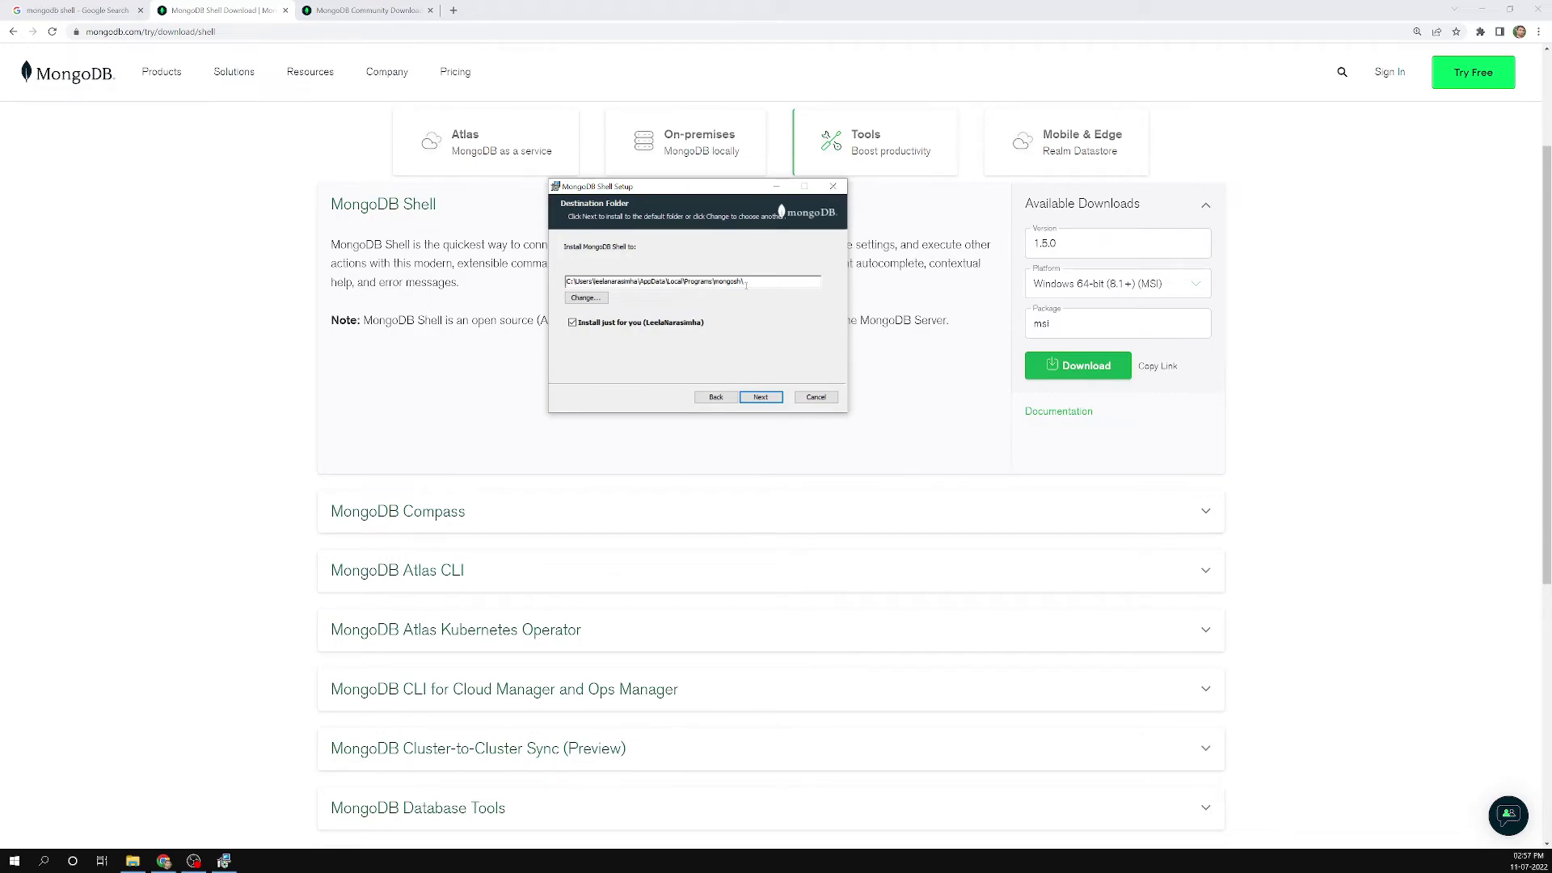
double_click(750, 285)
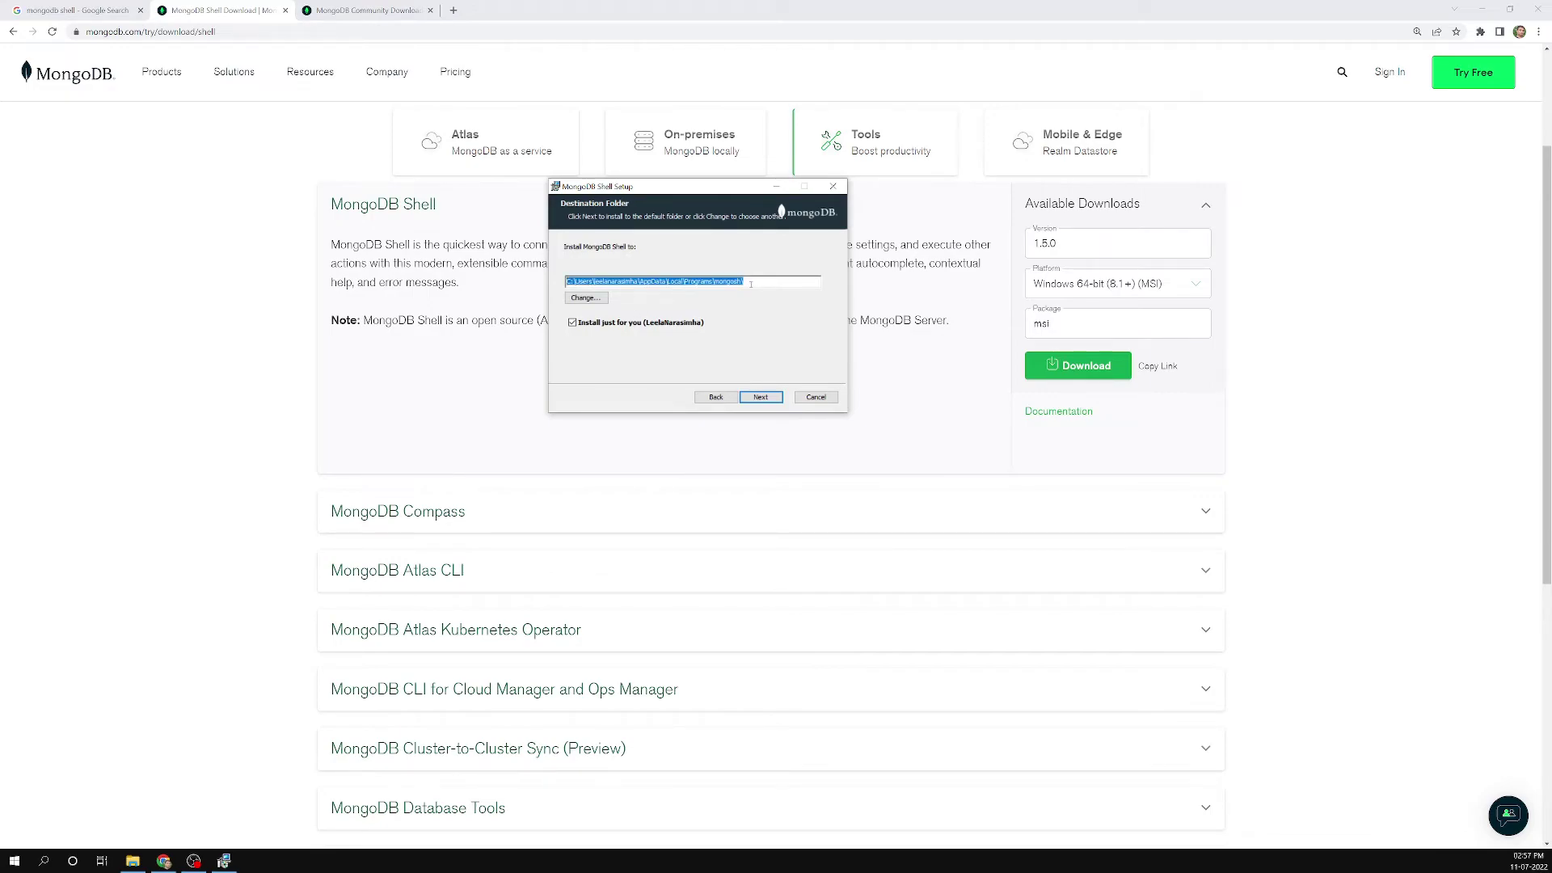
left_click(768, 397)
left_click(750, 396)
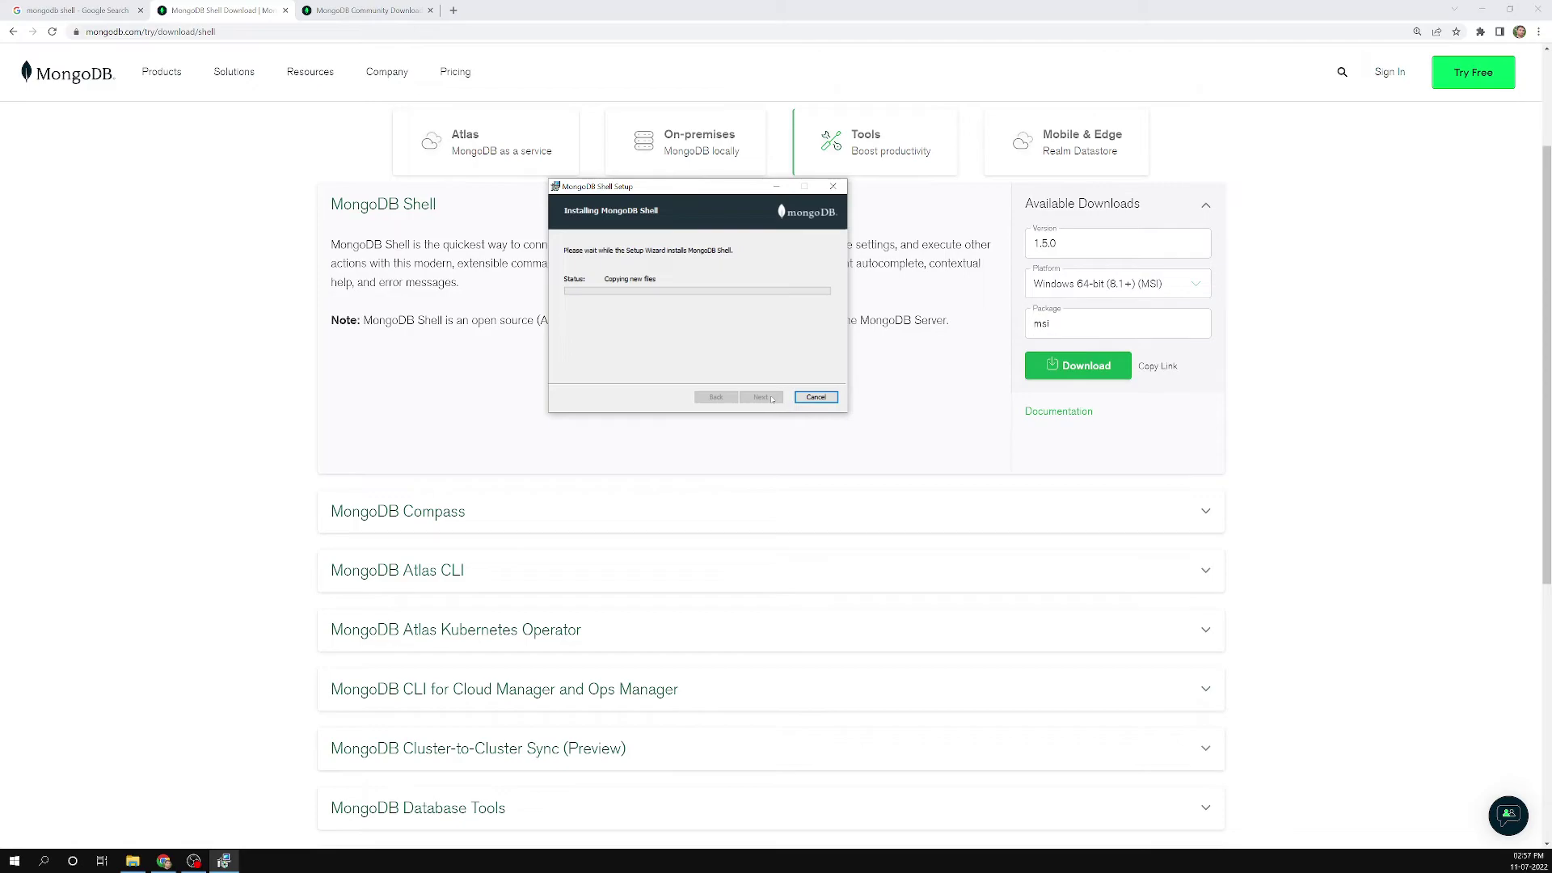
left_click(773, 398)
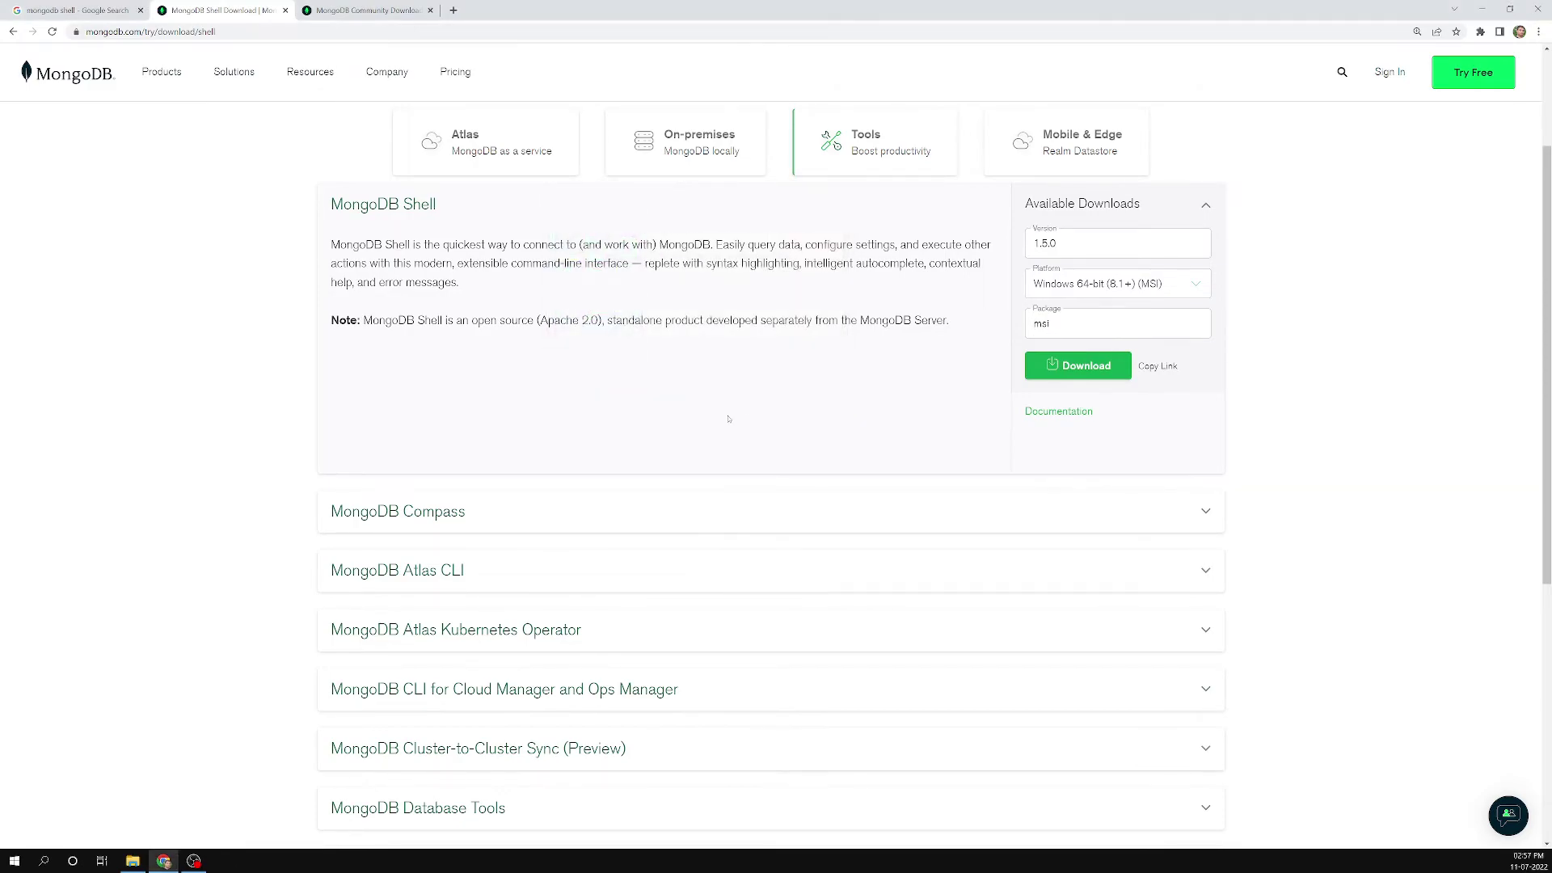
Switch to File Explorer and open the mongosh folder under the user's AppData\Local\Programs.
left_click(132, 861)
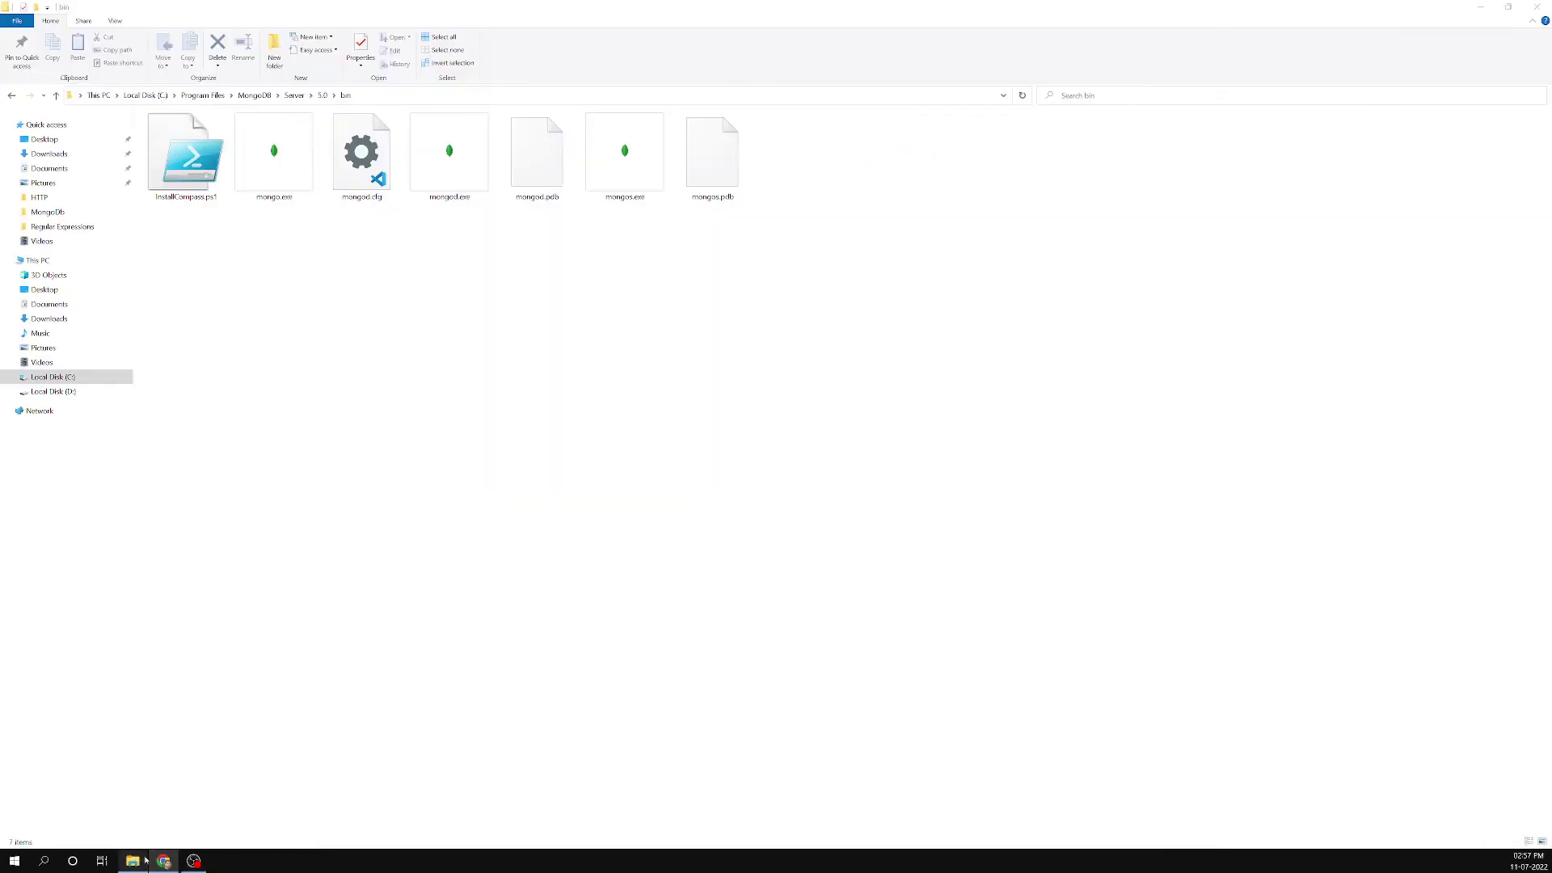
left_click(450, 94)
type("C:\\Users\\Leela Narasimha Reddy Pandem\\AppData\\Local\\Programs\\mongosh")
key("Return")
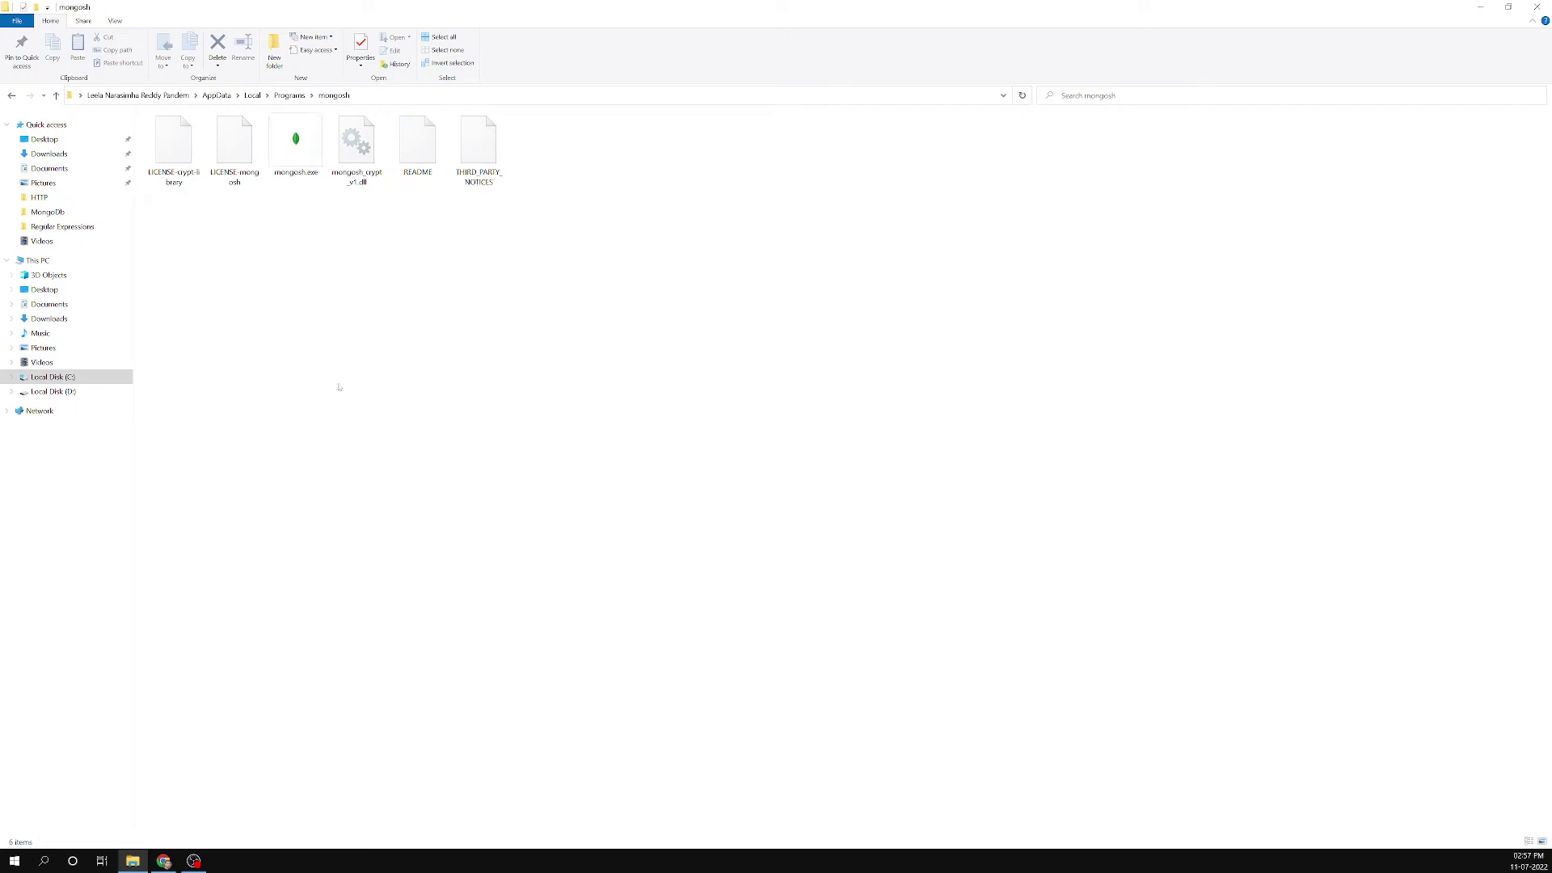
Launch mongosh.exe and enlarge the text of its console window at the connection string prompt.
scroll(346, 287, "up", 2, "ctrl")
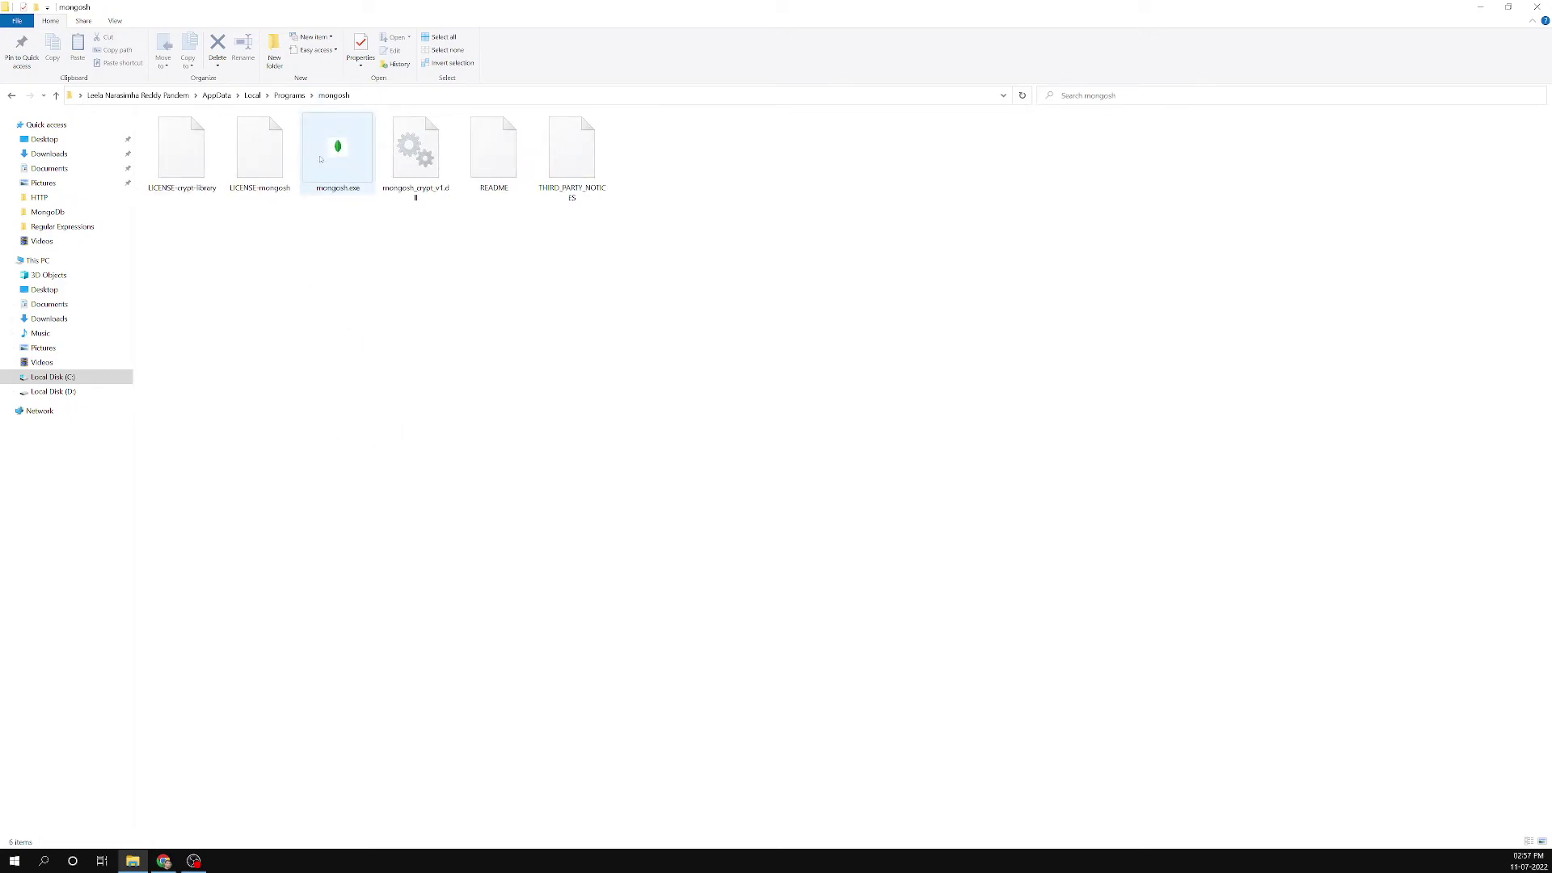
left_click(333, 158)
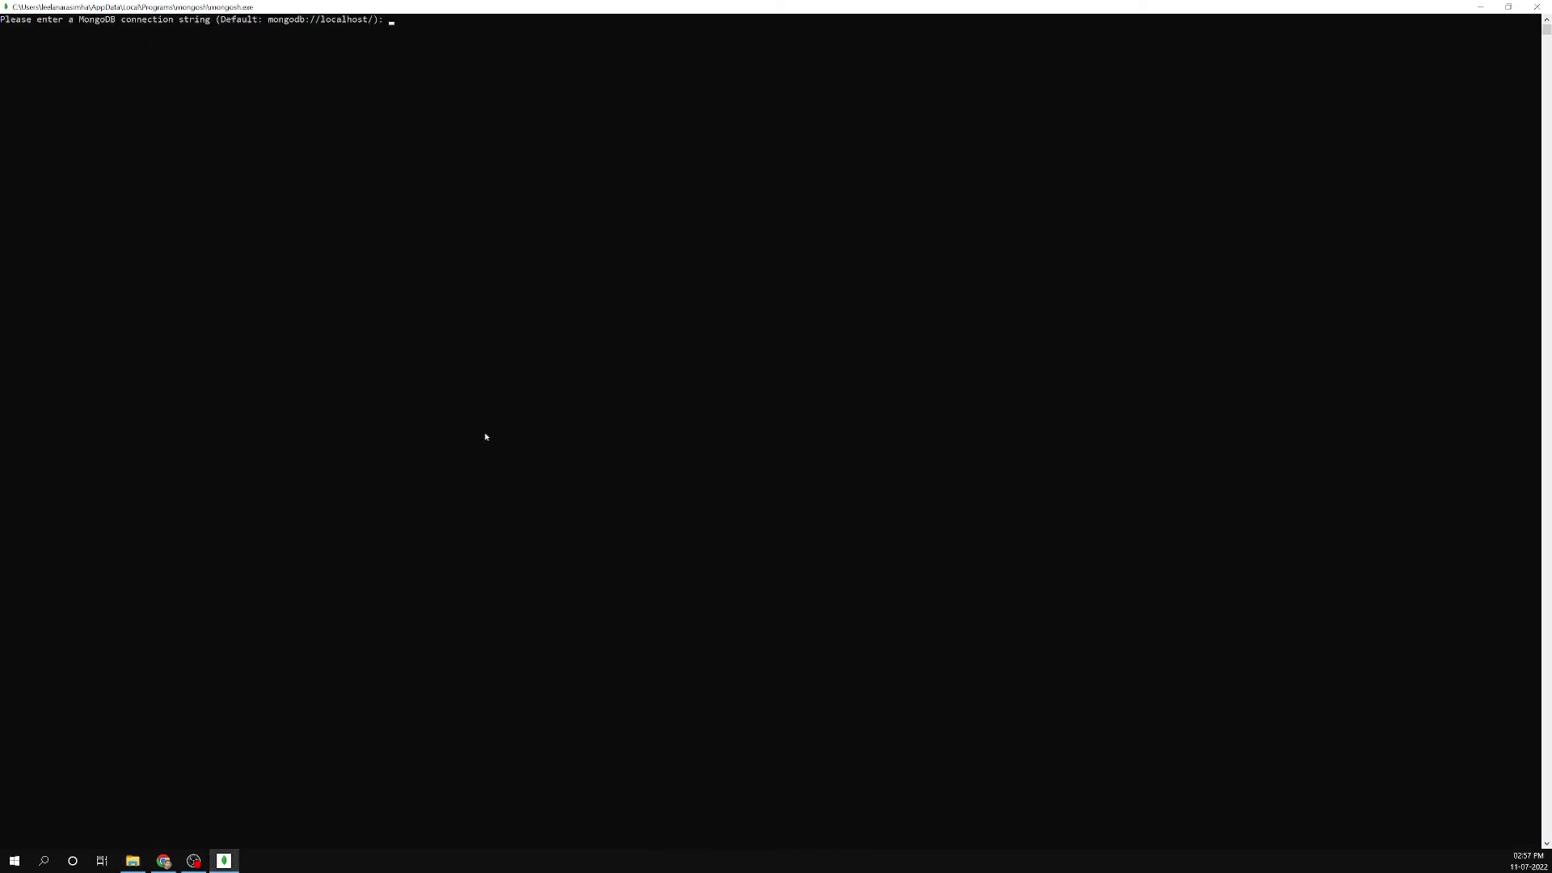
scroll(486, 437, "up", 5, "ctrl")
left_click(1206, 363)
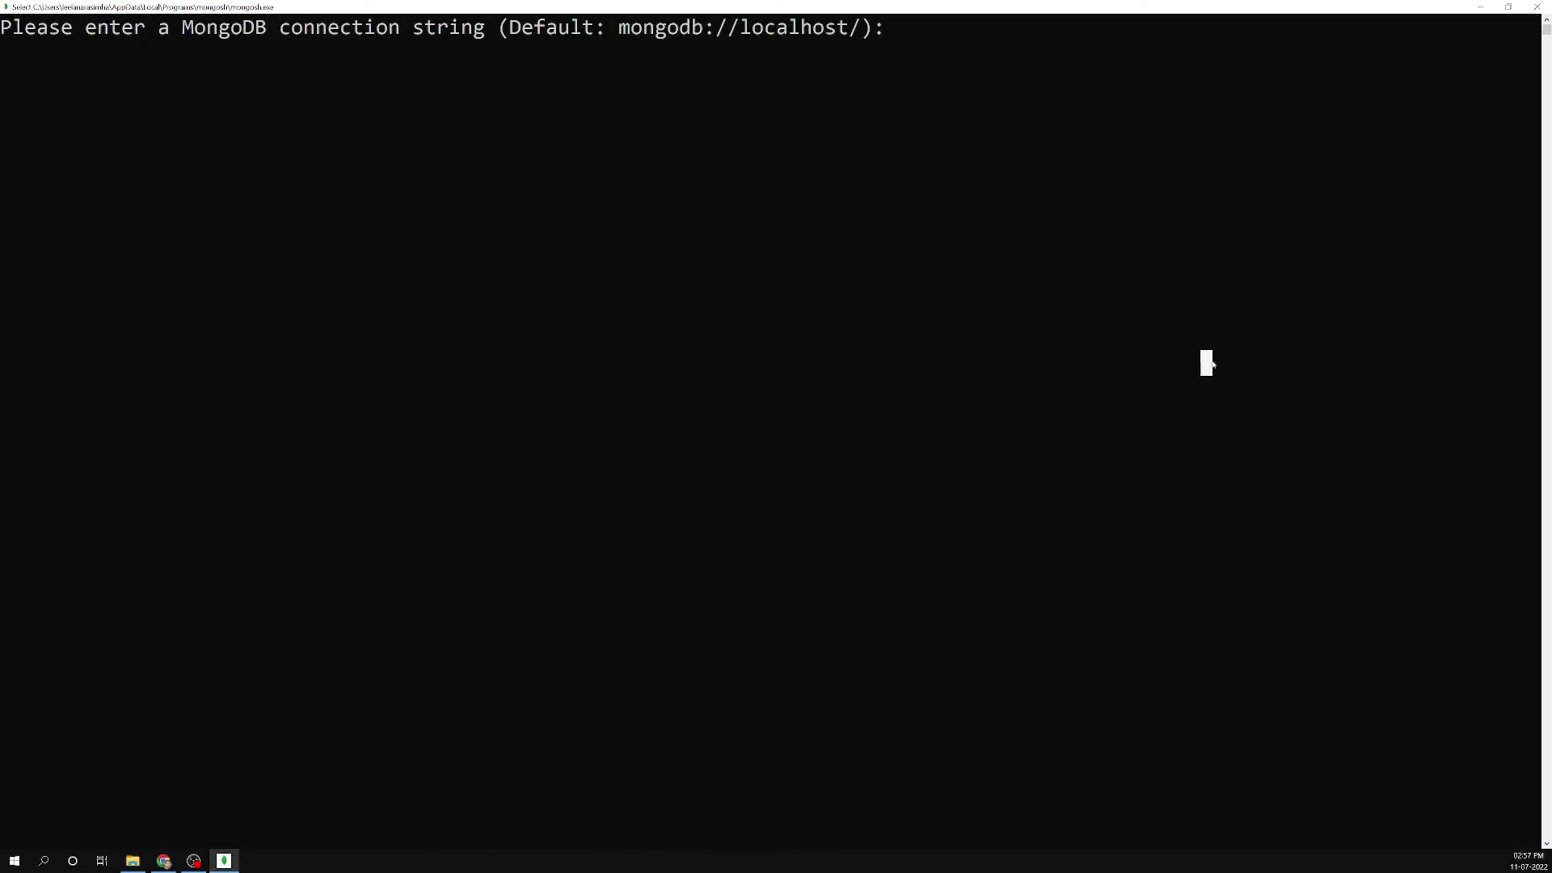
key("Escape")
left_click(1000, 363)
key("Escape")
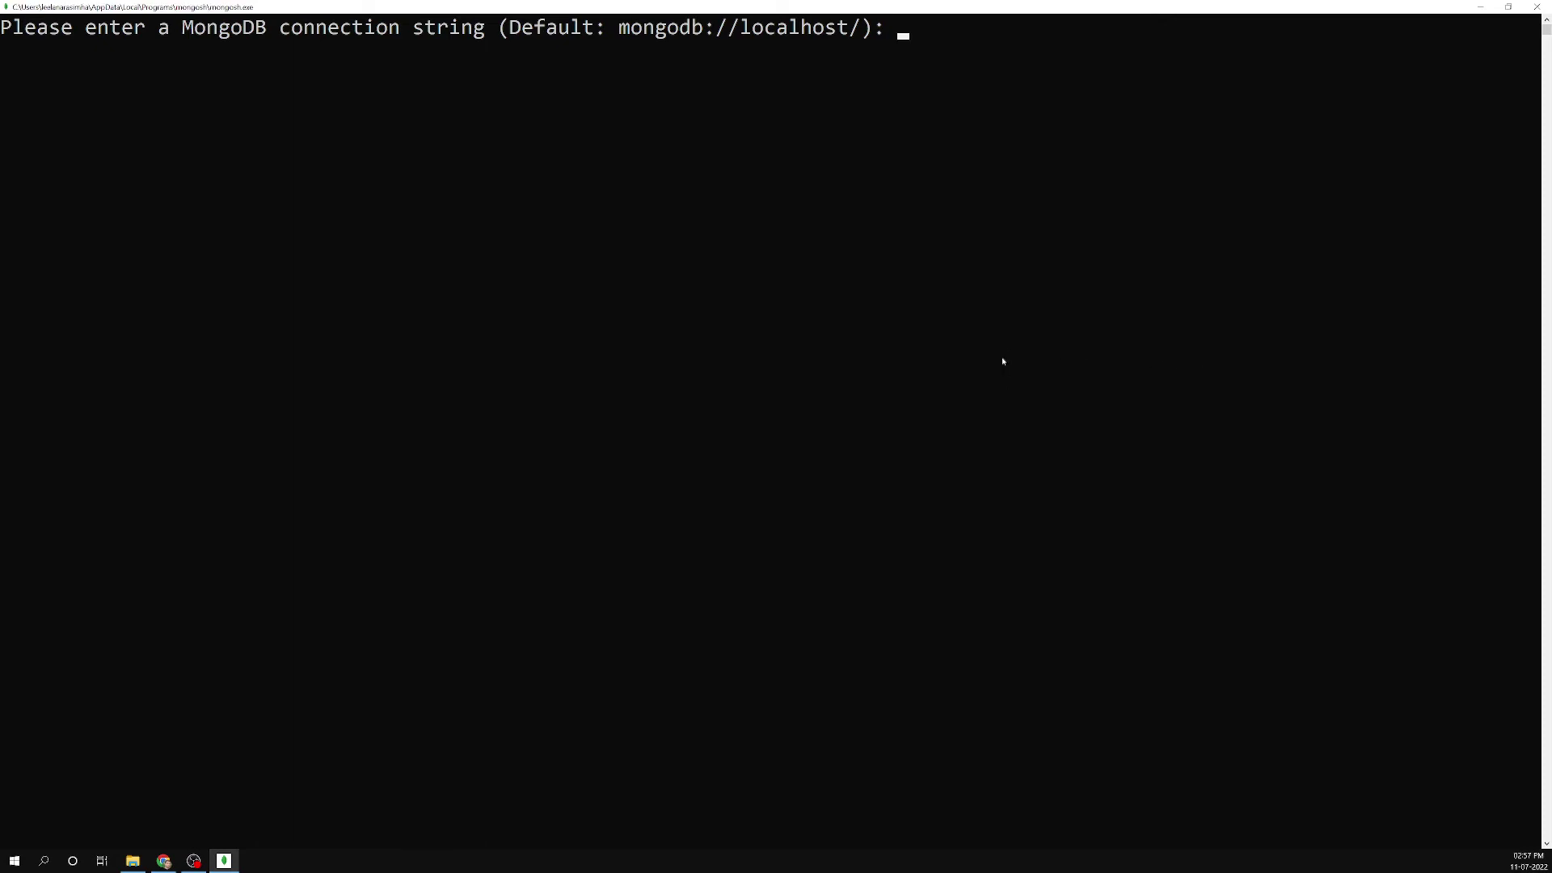
Connect mongosh to the default connection string mongodb://localhost/ and clear the console with cls.
key("Return")
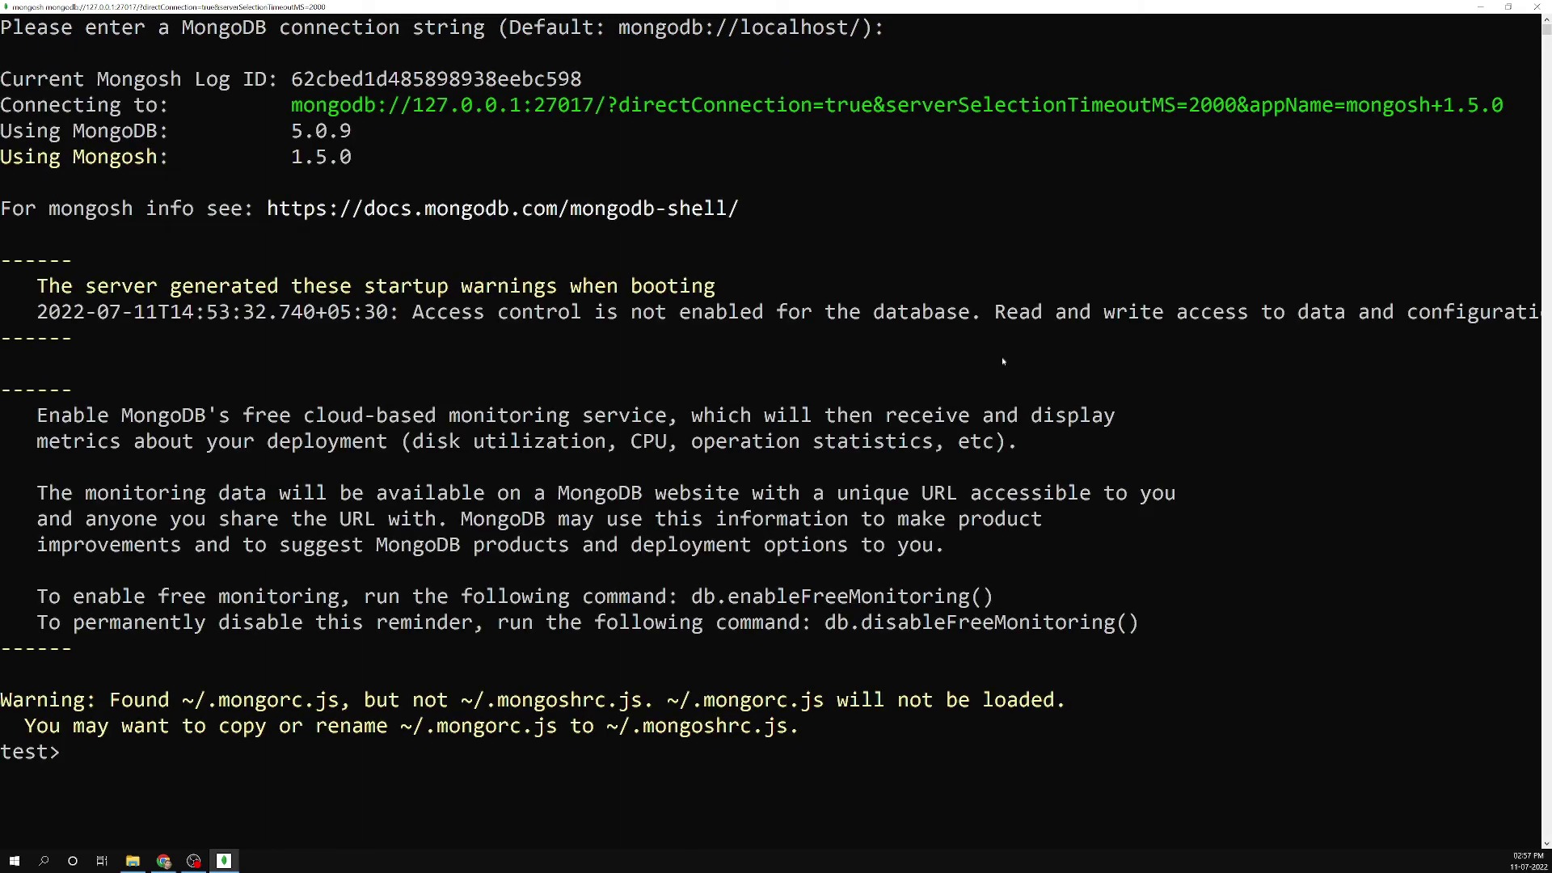
type("cls")
key("Return")
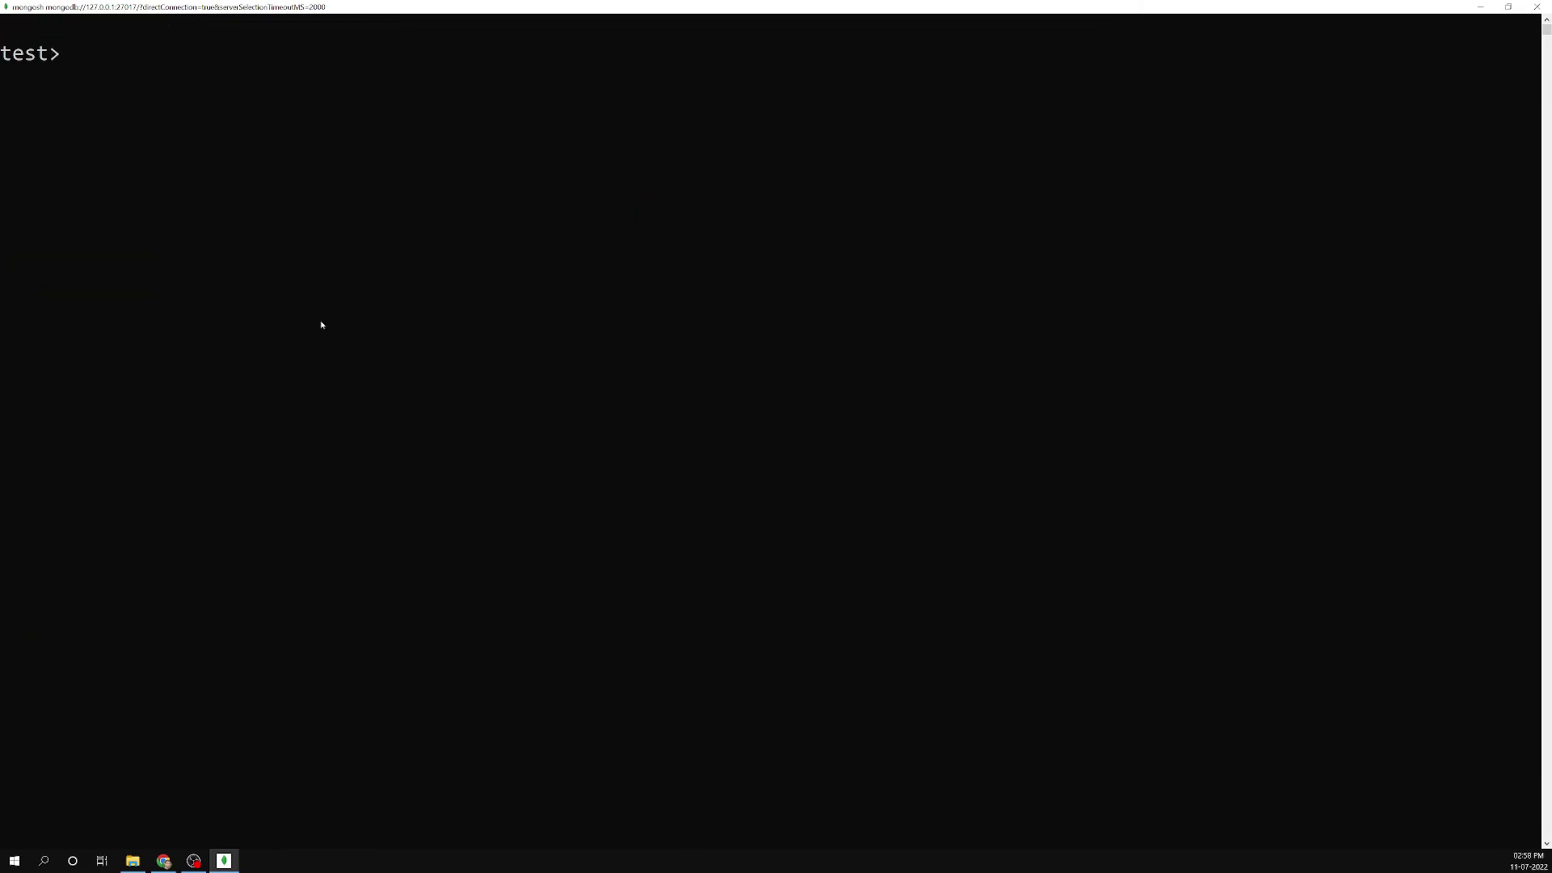
List the databases with show dbs and switch to the shop database.
left_click(337, 332)
type("show dbs")
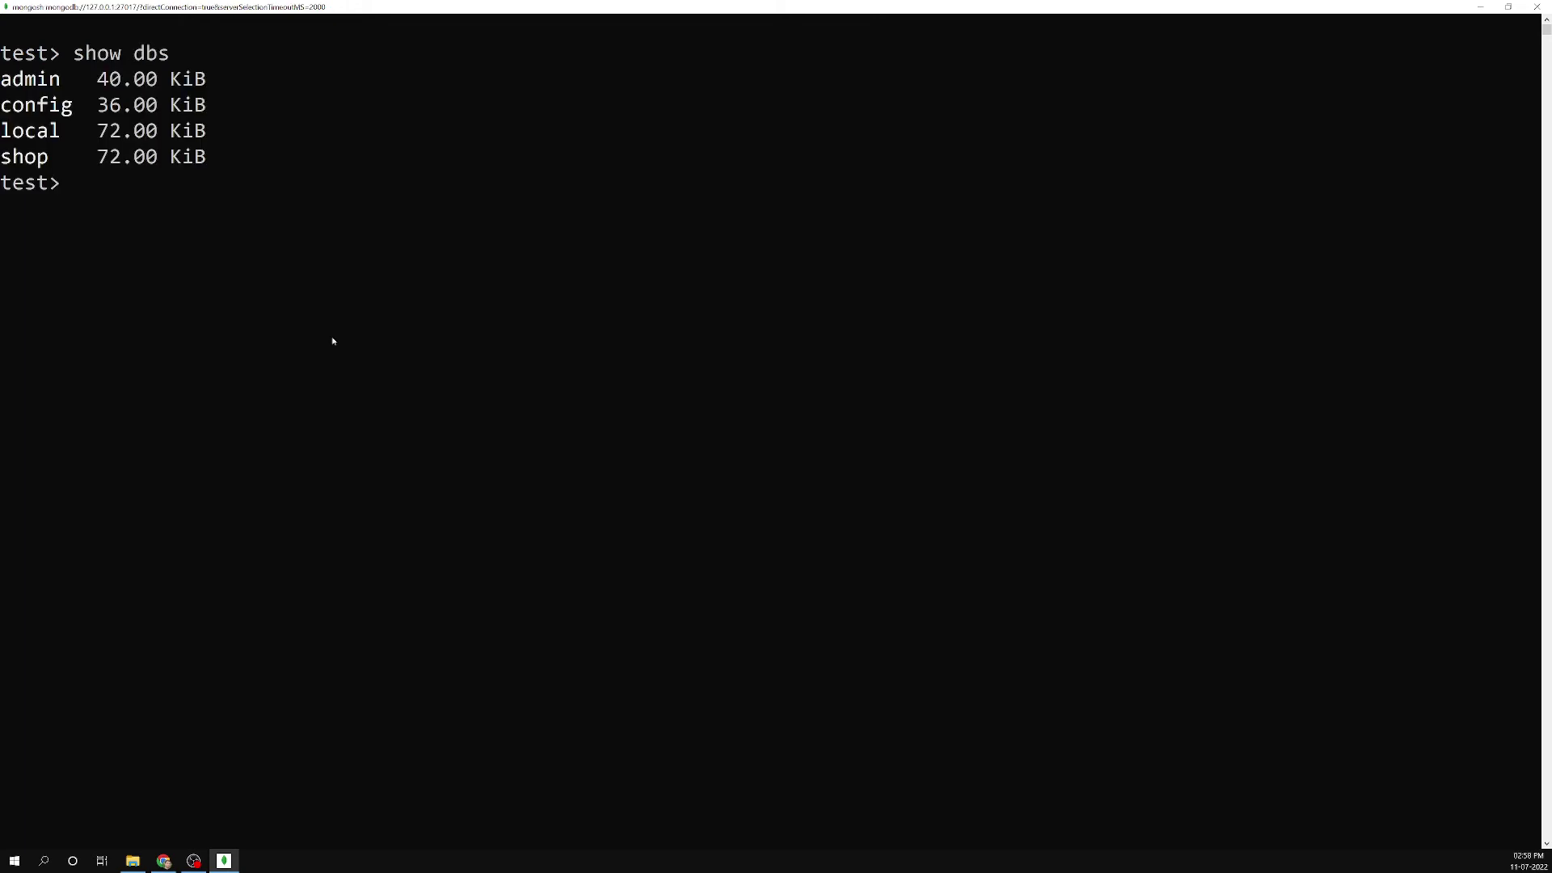
type("use shop")
key("Return")
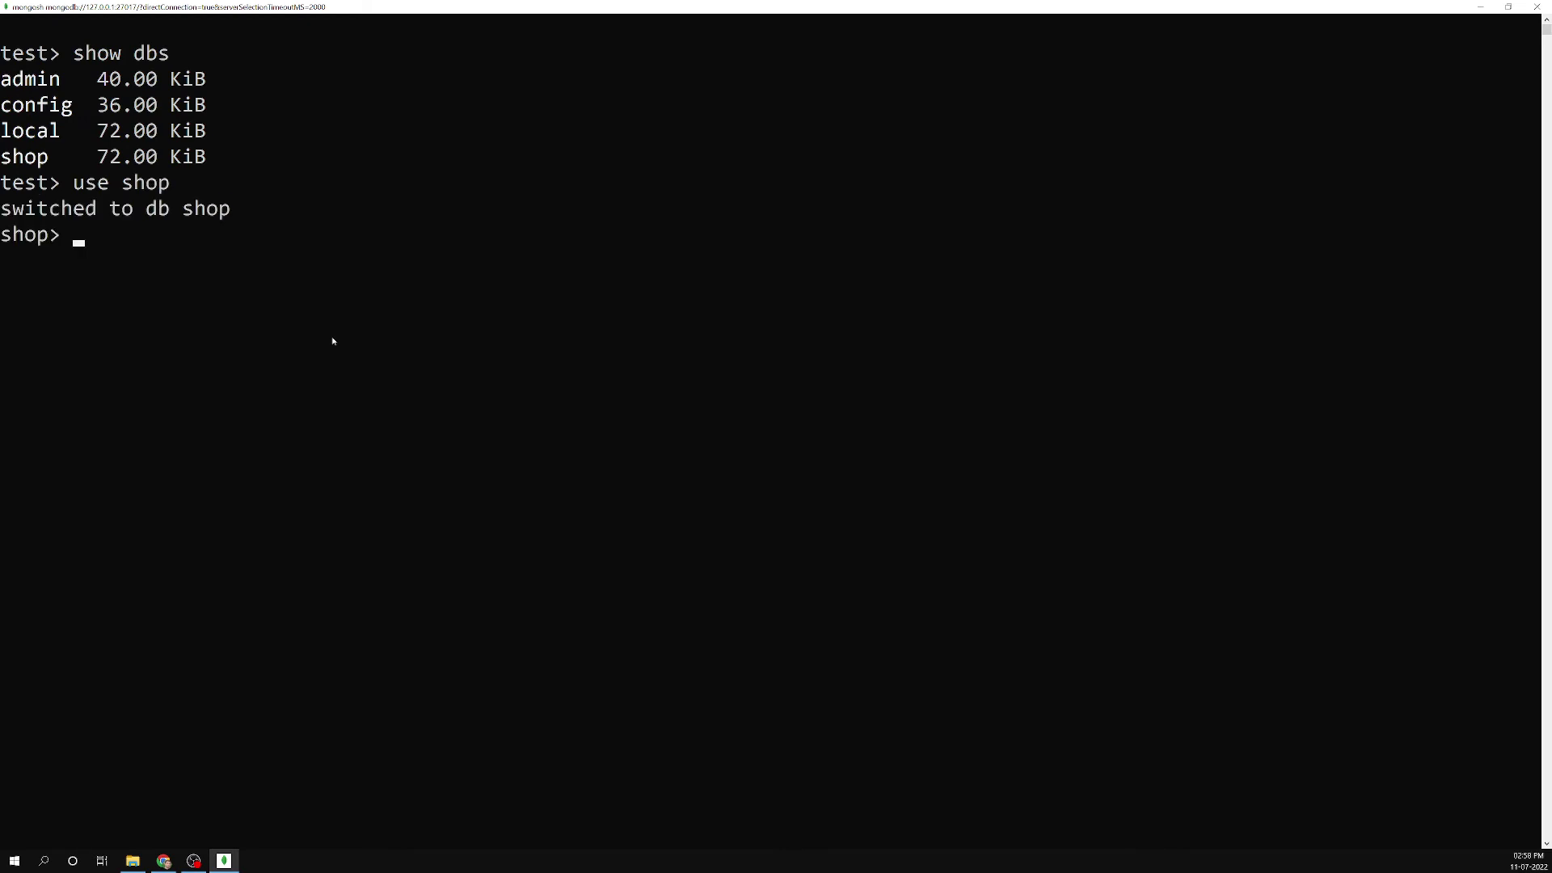
Query all documents of the products collection with db.products.find() and examine the name and price fields of the returned documents.
type("db.products.find()")
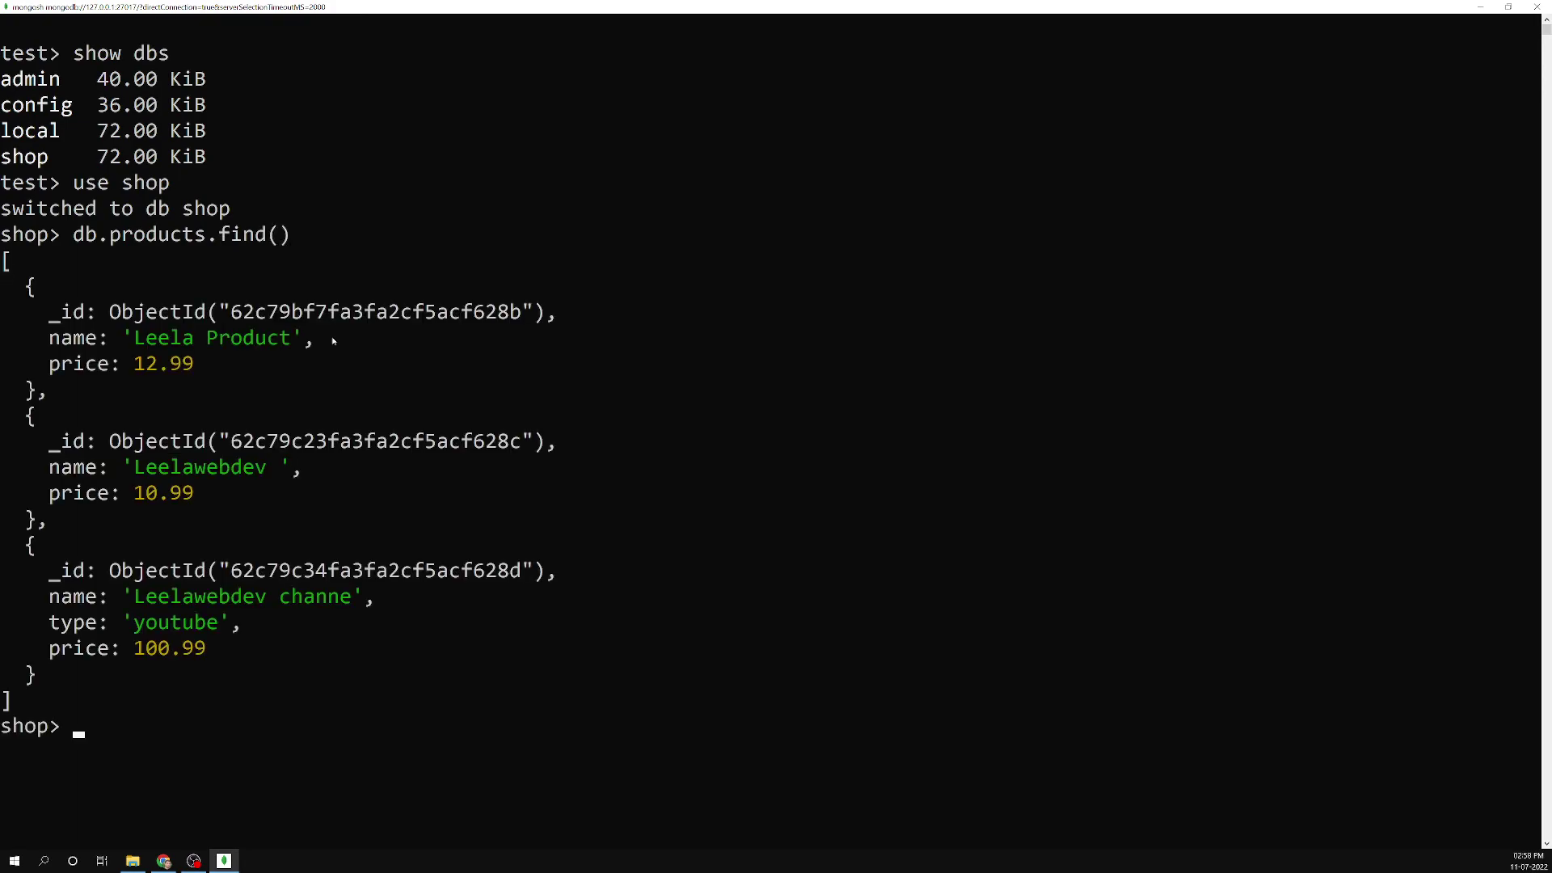
left_click_drag(25, 338, 315, 340)
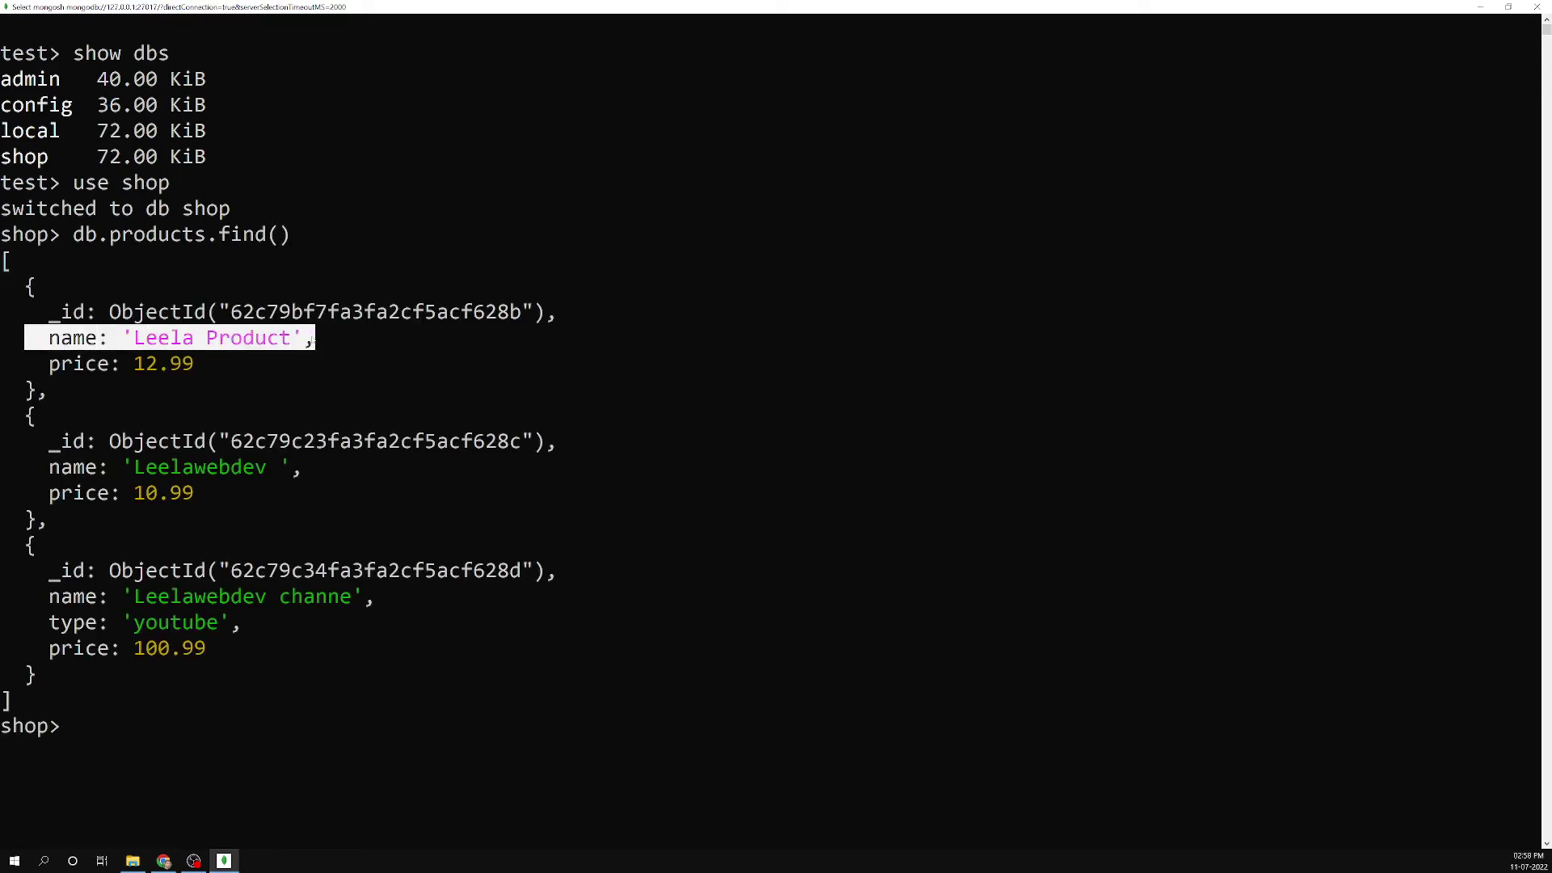
left_click(236, 388)
left_click_drag(135, 388, 218, 363)
left_click(212, 466)
left_click_drag(218, 466, 171, 492)
left_click(201, 570)
left_click_drag(236, 672, 3, 260)
left_click(284, 441)
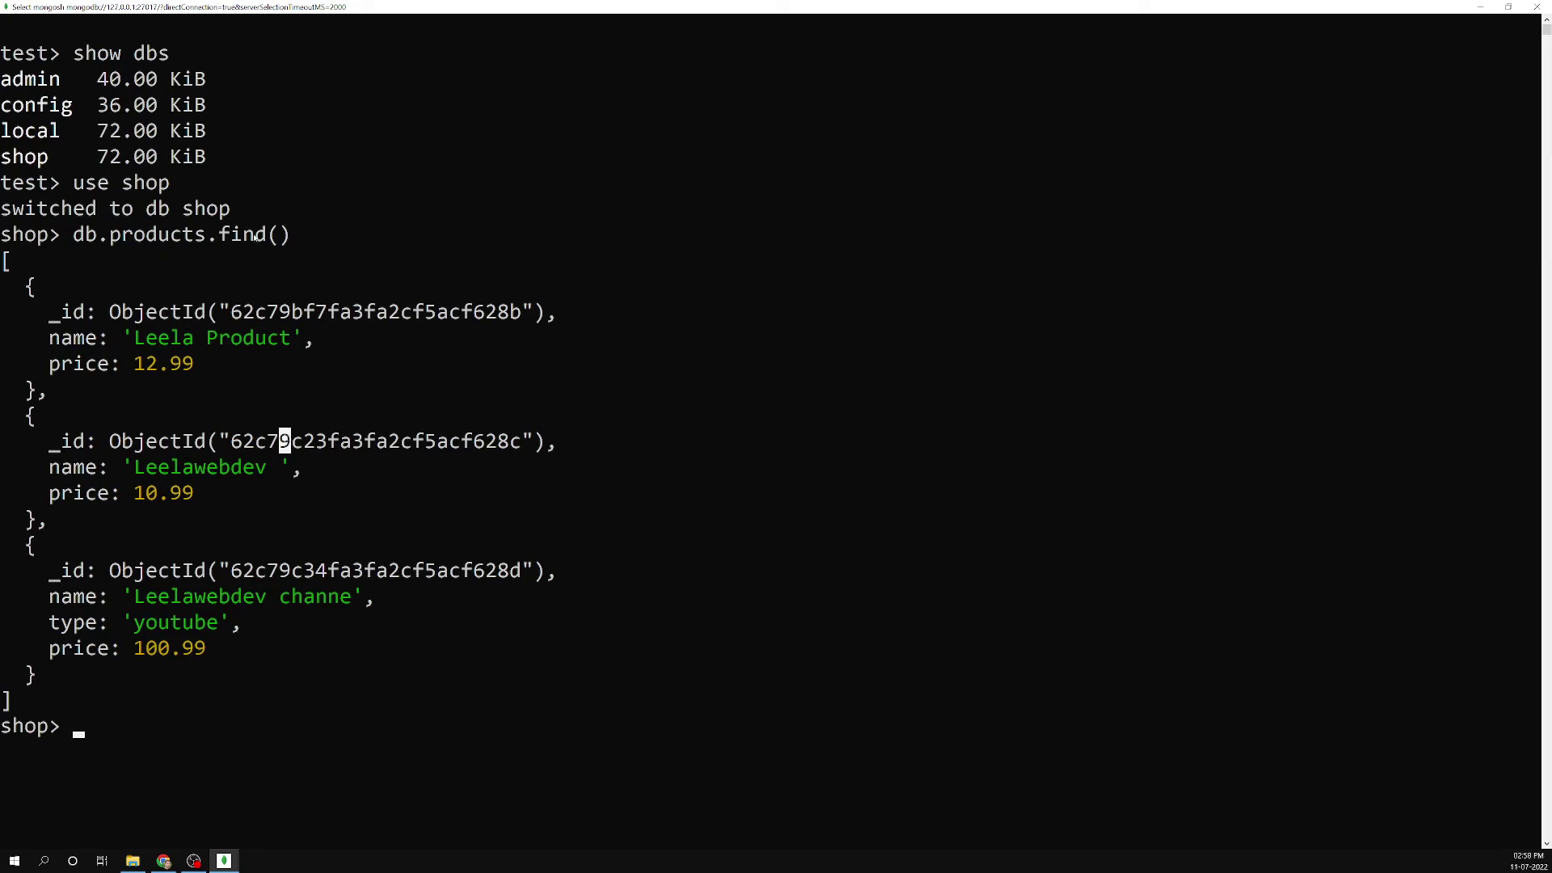
Examine the find() call and how mongosh formats and colours its output as an array of product documents.
left_click_drag(212, 234, 337, 235)
left_click(309, 311)
left_click_drag(12, 267, 345, 701)
left_click(345, 699)
left_click_drag(108, 198, 144, 440)
left_click_drag(291, 699, 350, 748)
left_click(564, 572)
left_click(357, 751)
left_click_drag(159, 340, 131, 364)
left_click(236, 596)
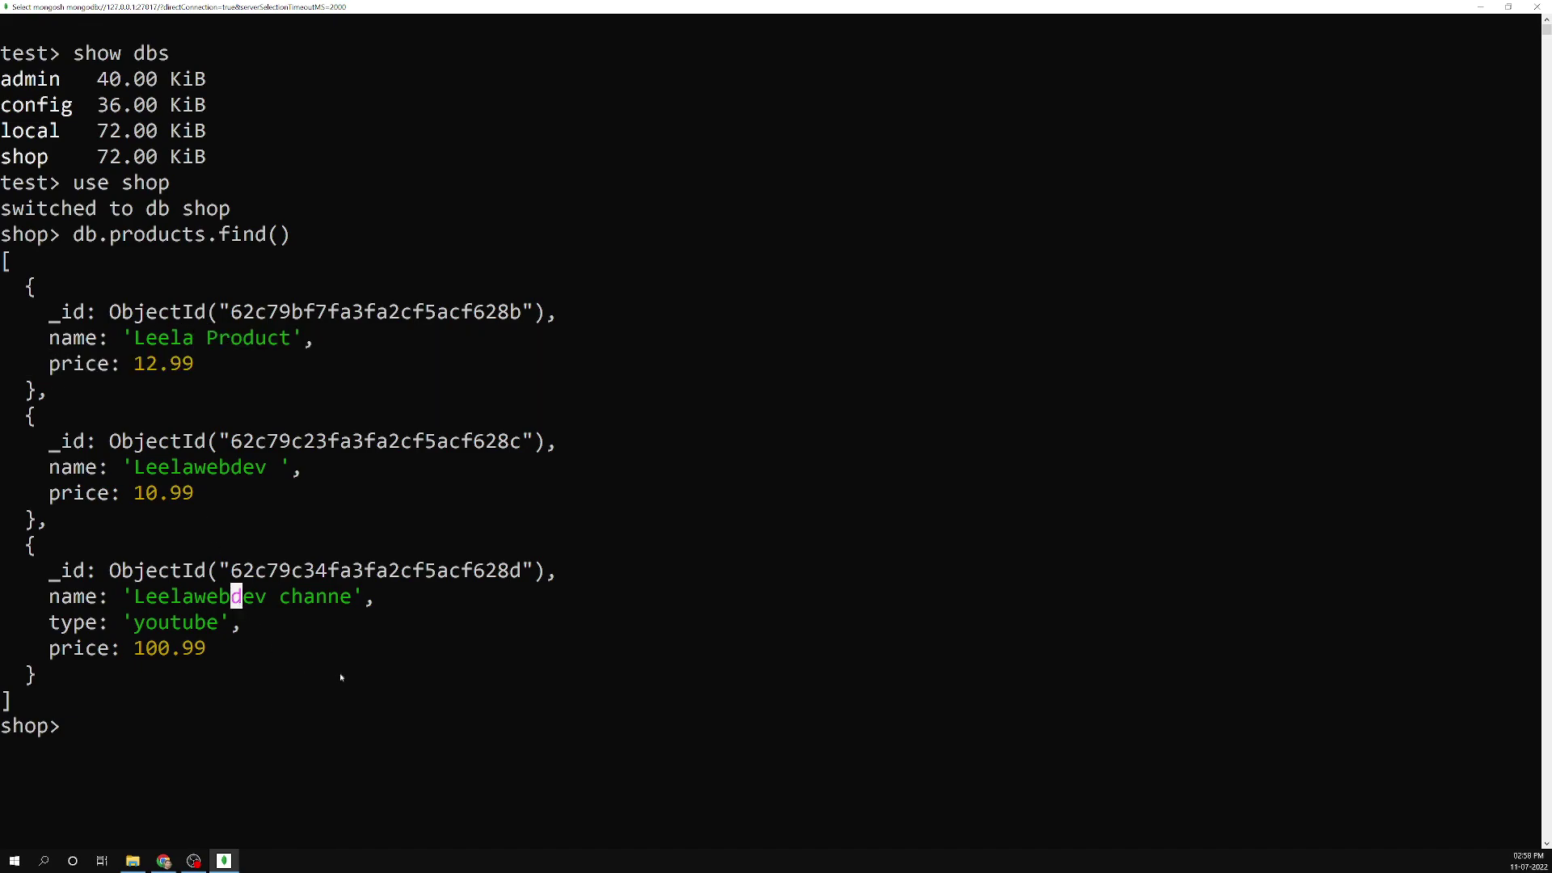